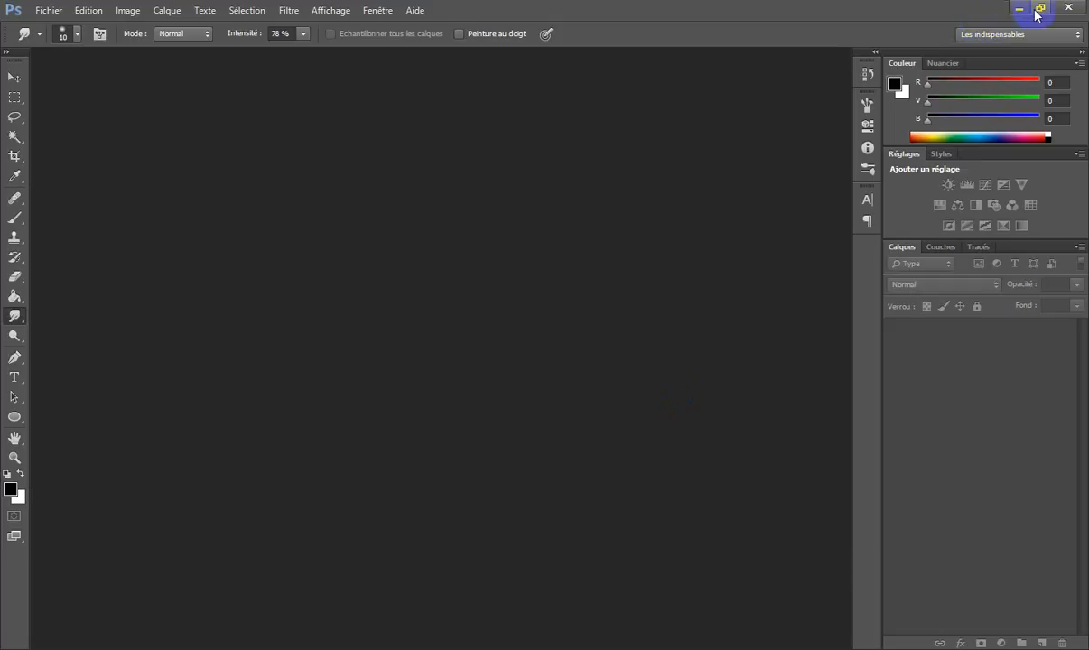
Step: Open the cheval-blanc.jpg image from the desktop and restore the full-size workspace
double_click(981, 11)
left_click_drag(25, 86, 491, 312)
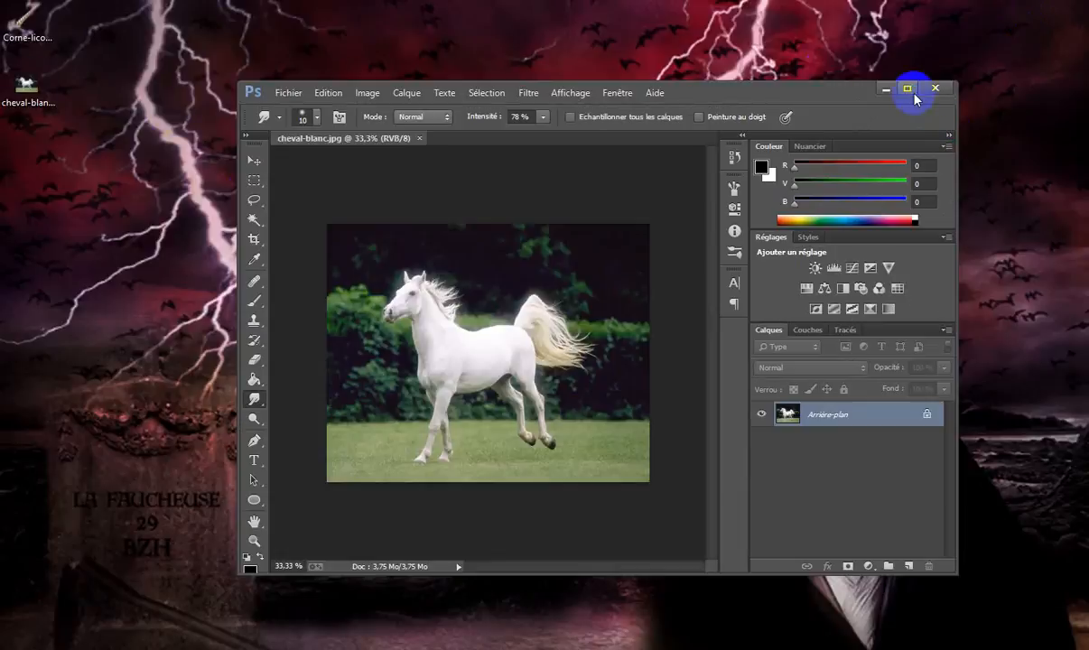
left_click(911, 88)
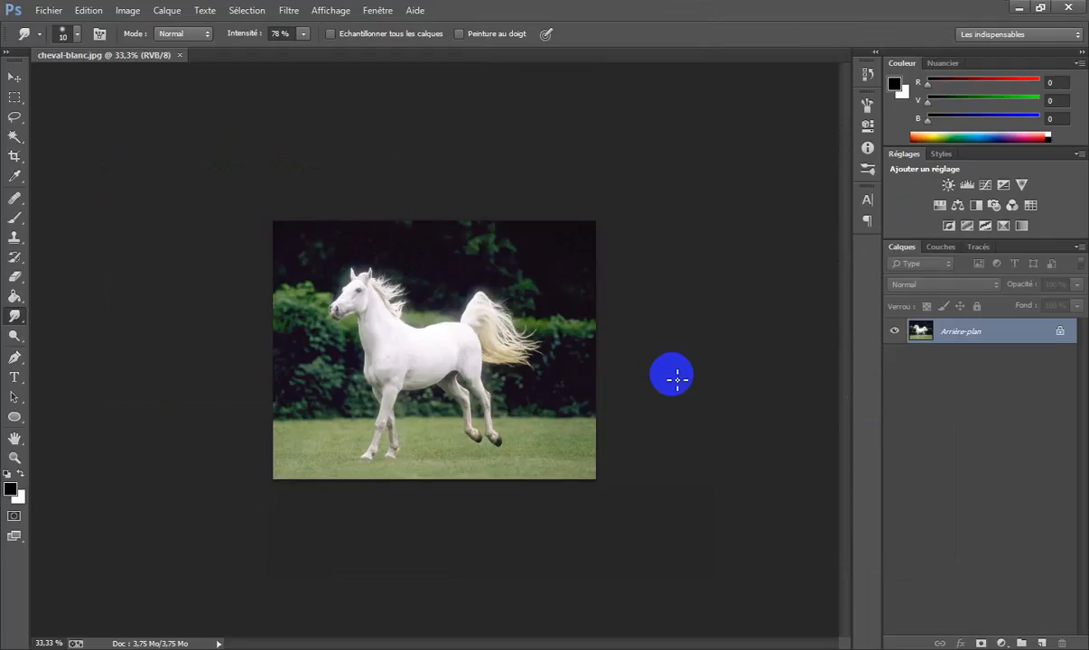
Step: Smudge a thin white horn out of the horse's forehead, using an 18 px tip at 78% strength
key("ctrl+plus")
key("ctrl+plus")
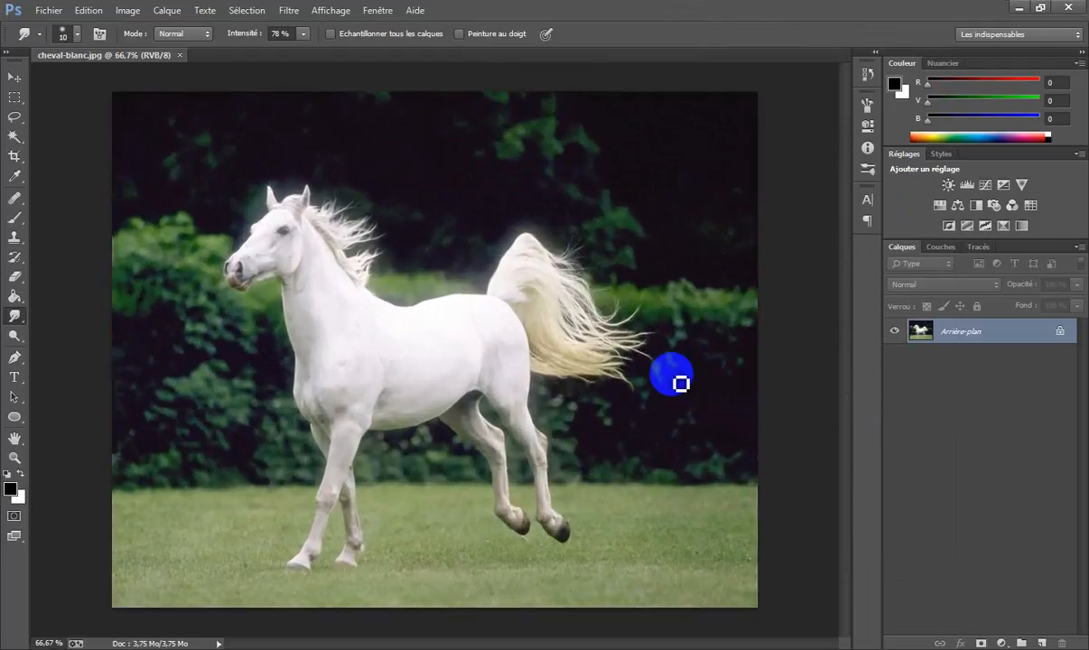
key("ctrl+plus")
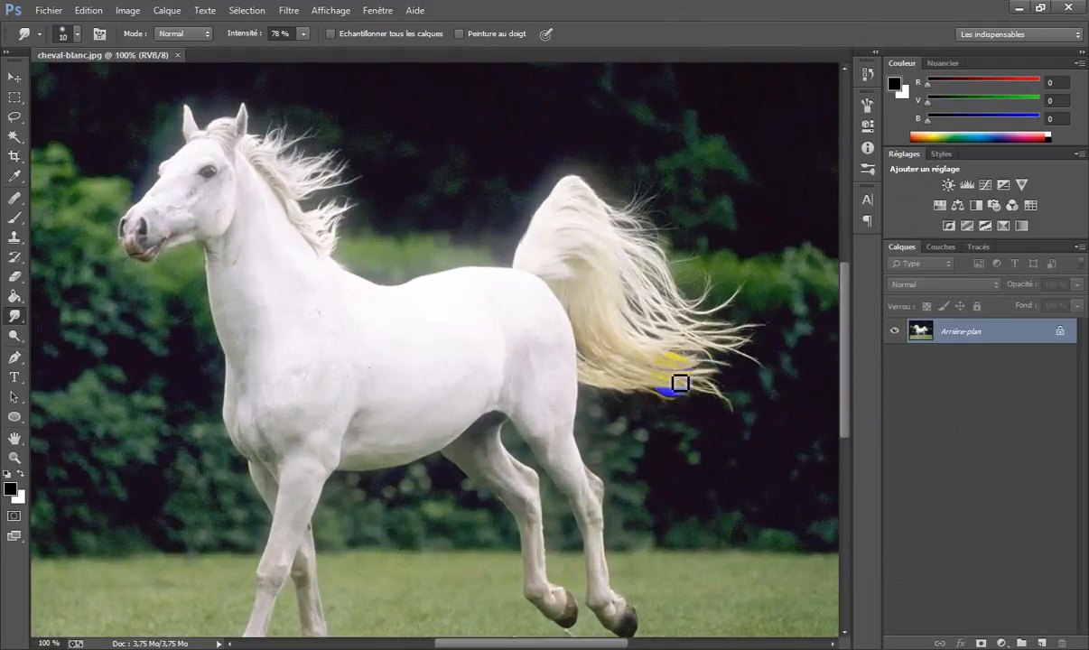
left_click_drag(293, 286, 577, 446)
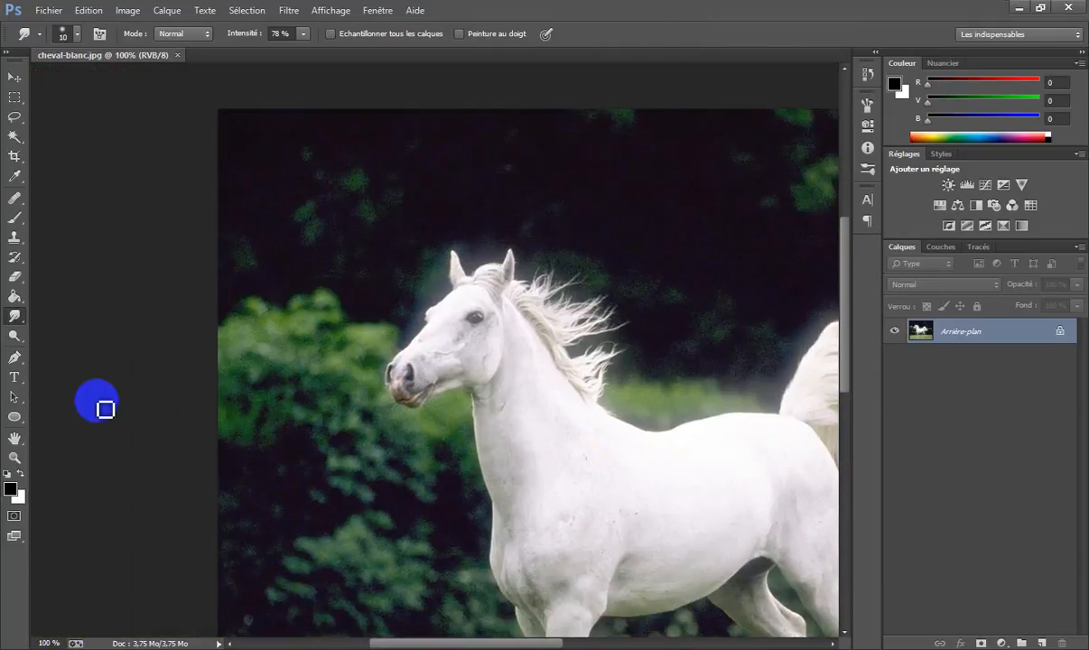
mouse_move(429, 378)
left_mouse_down()
mouse_move(455, 385)
mouse_move(443, 311)
mouse_move(472, 316)
mouse_move(456, 315)
left_mouse_up()
right_click(442, 312, "alt")
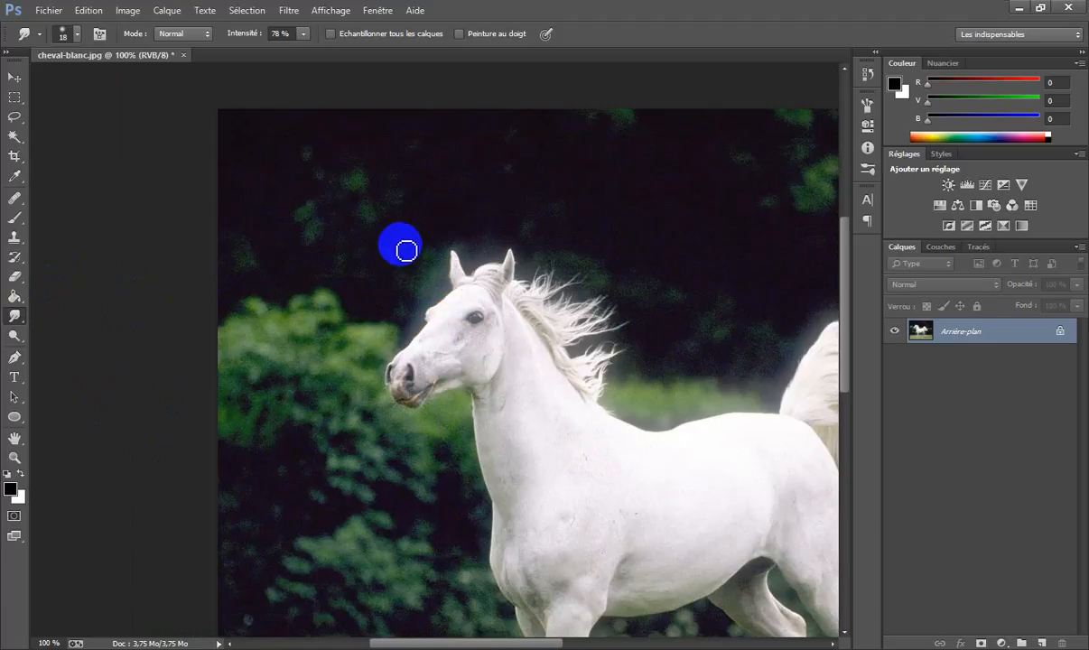
left_click(407, 251, "shift")
left_click_drag(462, 301, 409, 252)
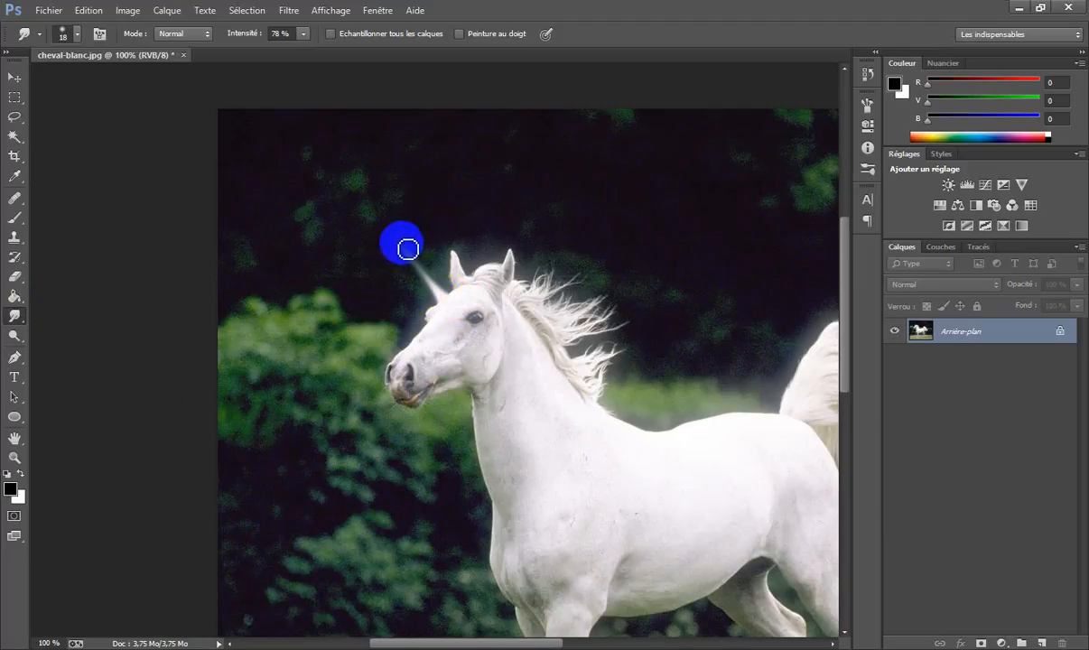
left_click_drag(460, 312, 418, 252)
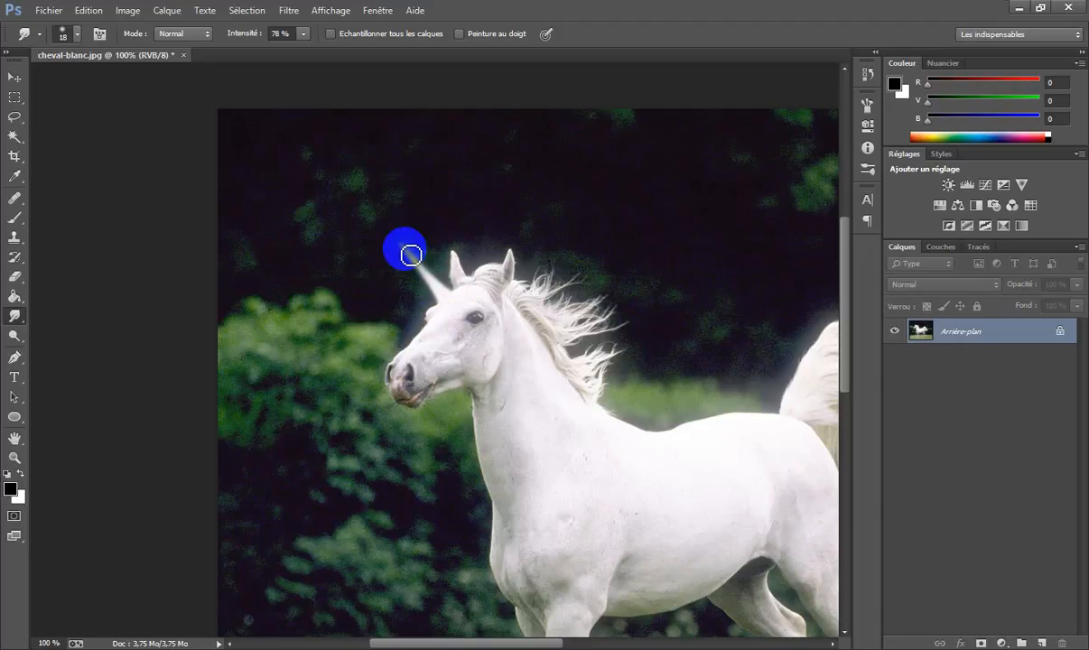
mouse_move(451, 321)
left_mouse_down()
mouse_move(485, 350)
mouse_move(584, 493)
mouse_move(684, 477)
left_mouse_up()
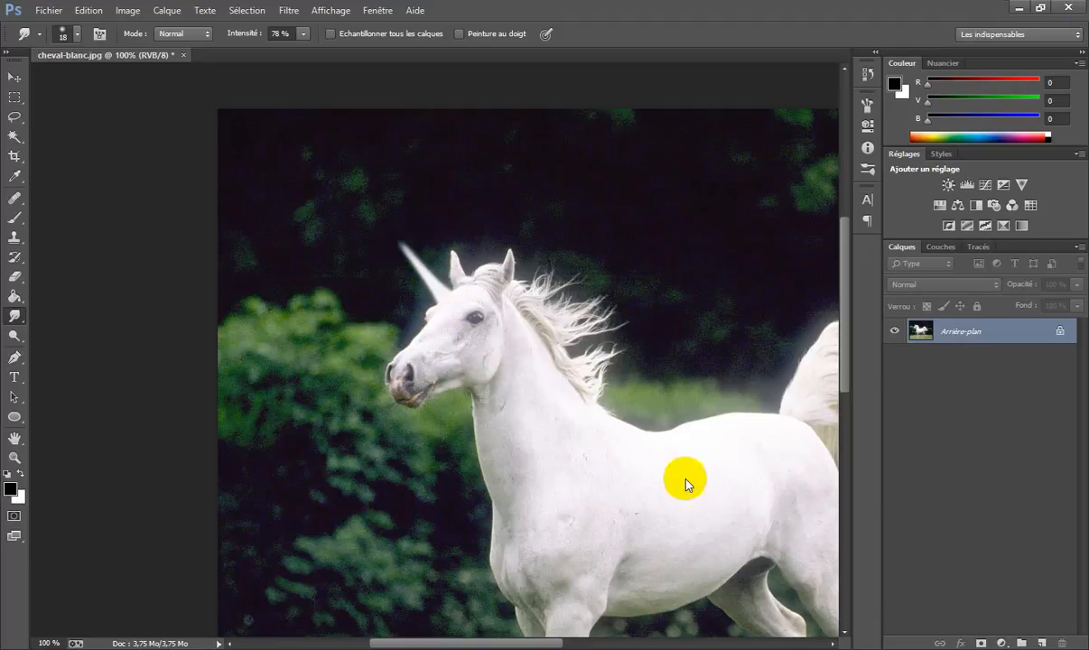
Step: Place the Corne-licorne image from the desktop into the horse picture and move it over the horse's head
left_click(1043, 7)
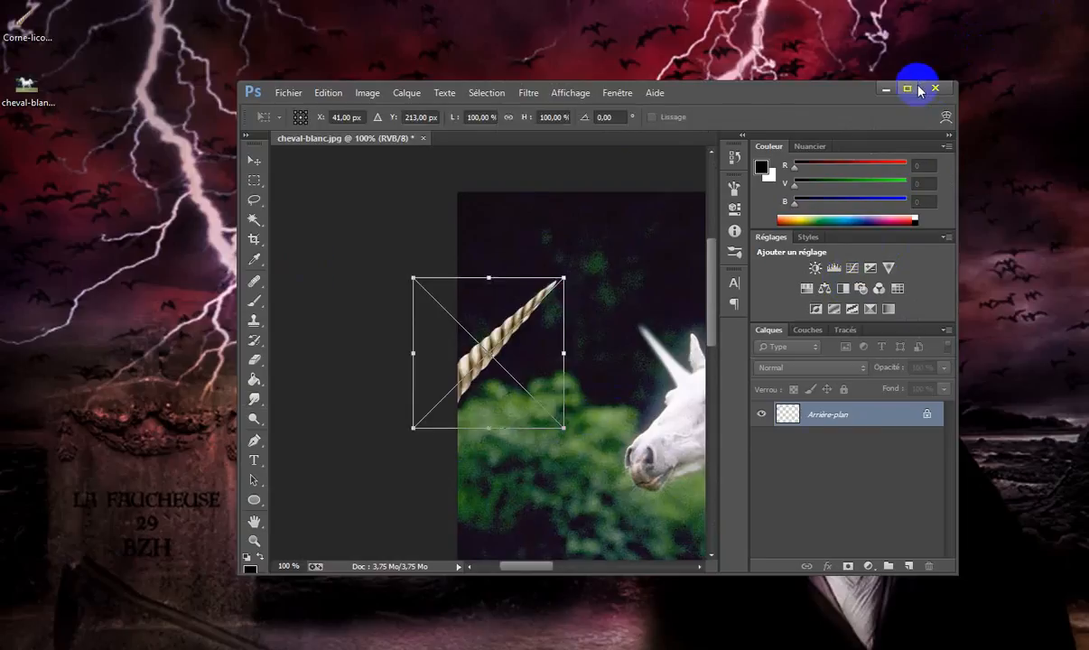
left_click(908, 89)
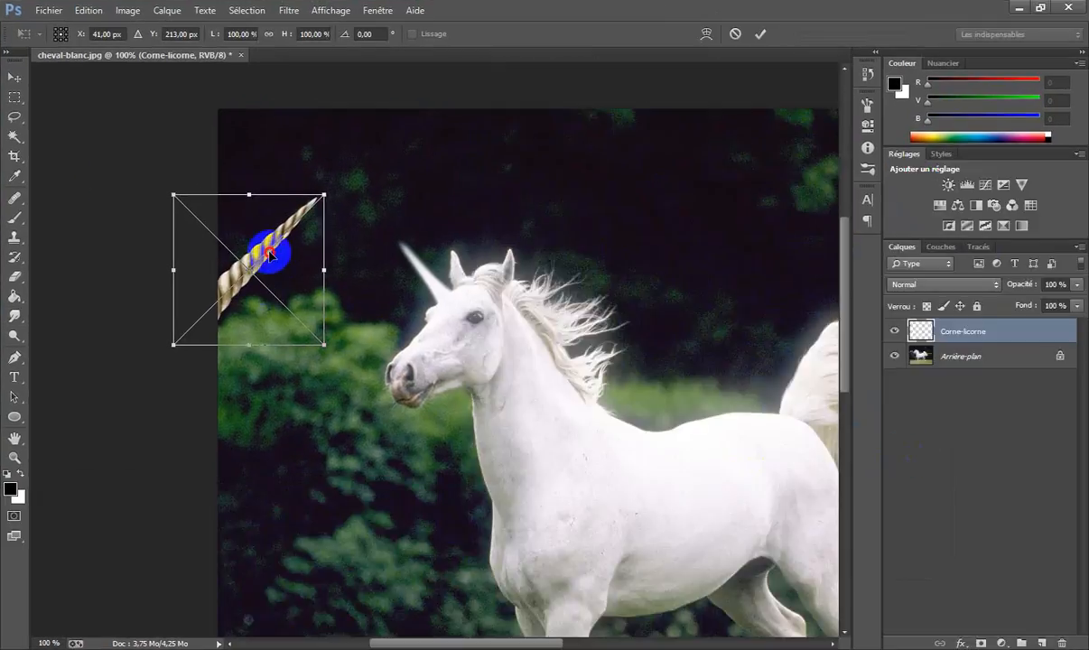
left_click_drag(271, 249, 448, 281)
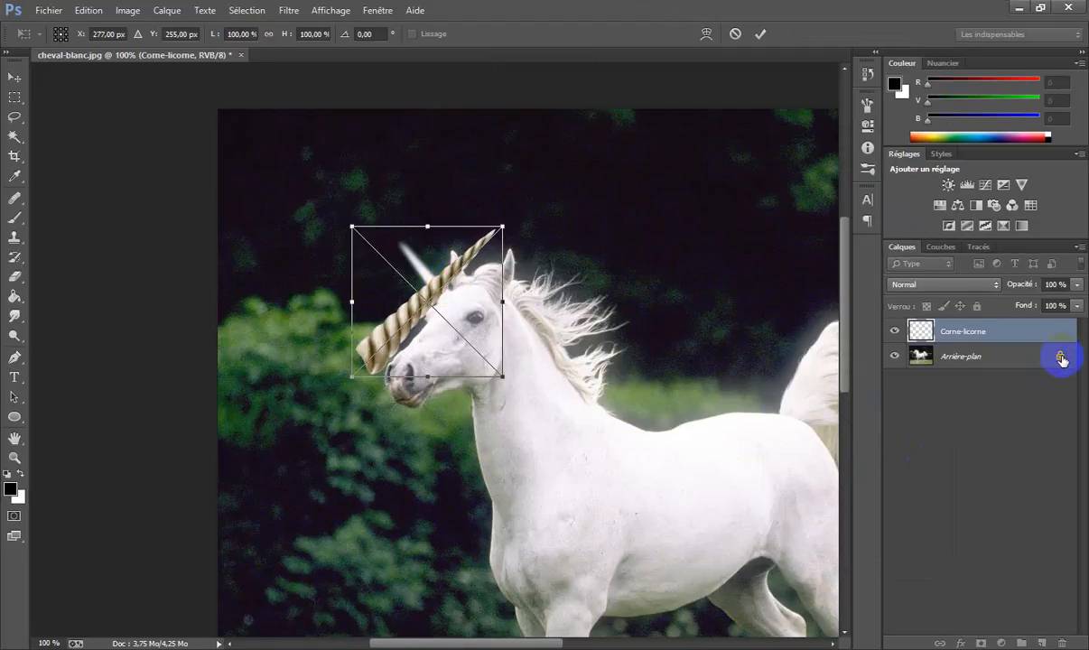
Step: Commit the placed horn and convert the locked background into a regular layer
left_click(1060, 359)
left_click_drag(1060, 360, 1040, 351)
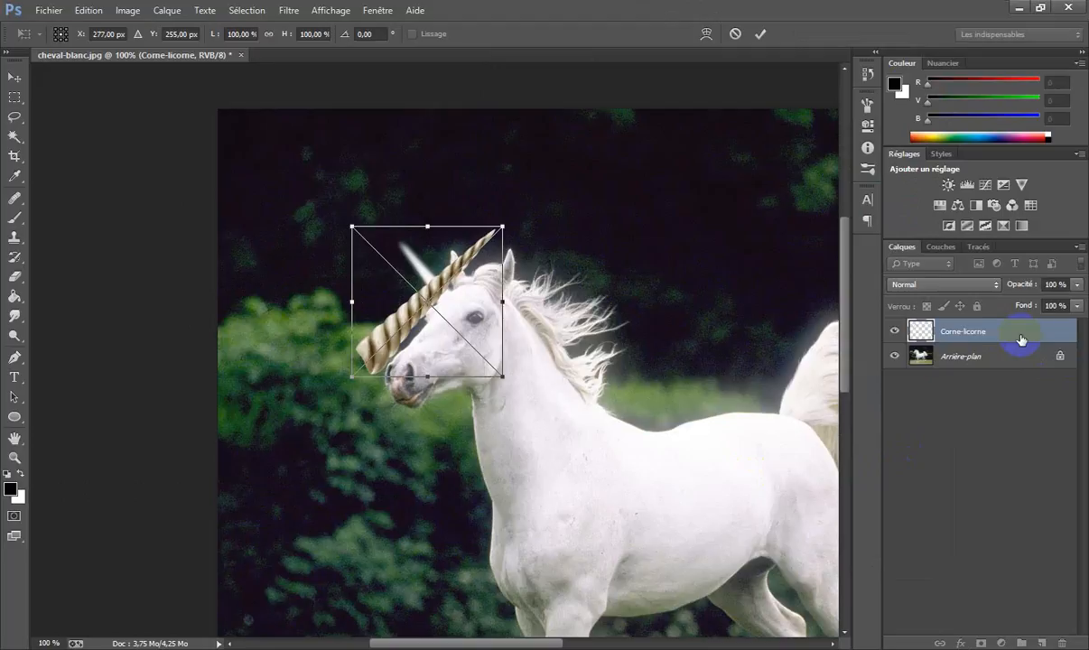
key("Return")
key("r")
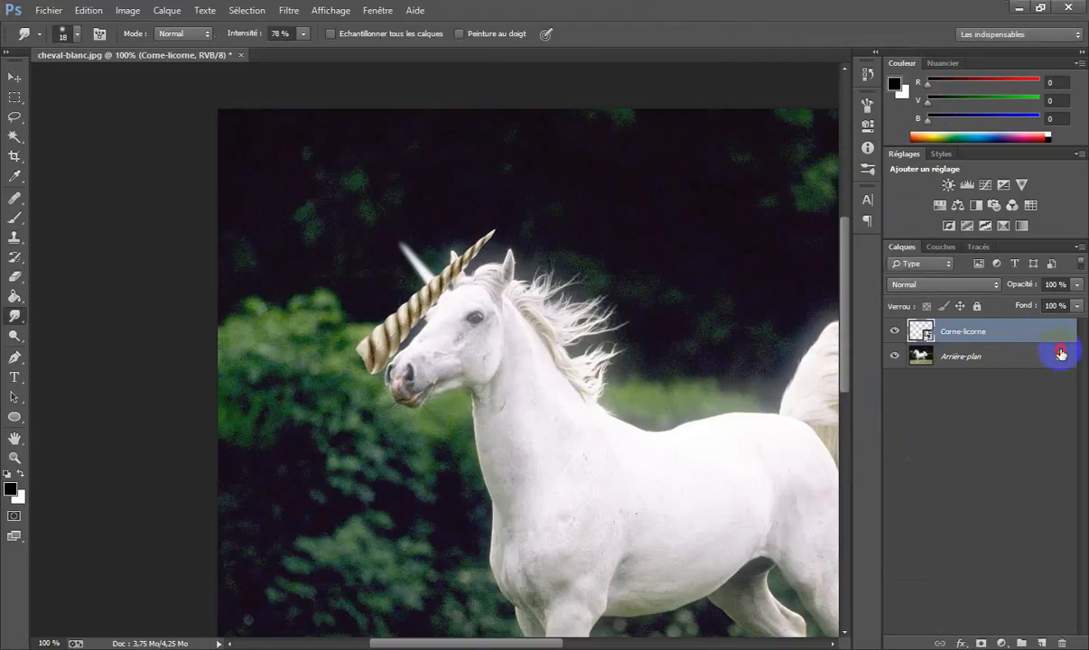
double_click(1041, 353)
left_click(707, 179)
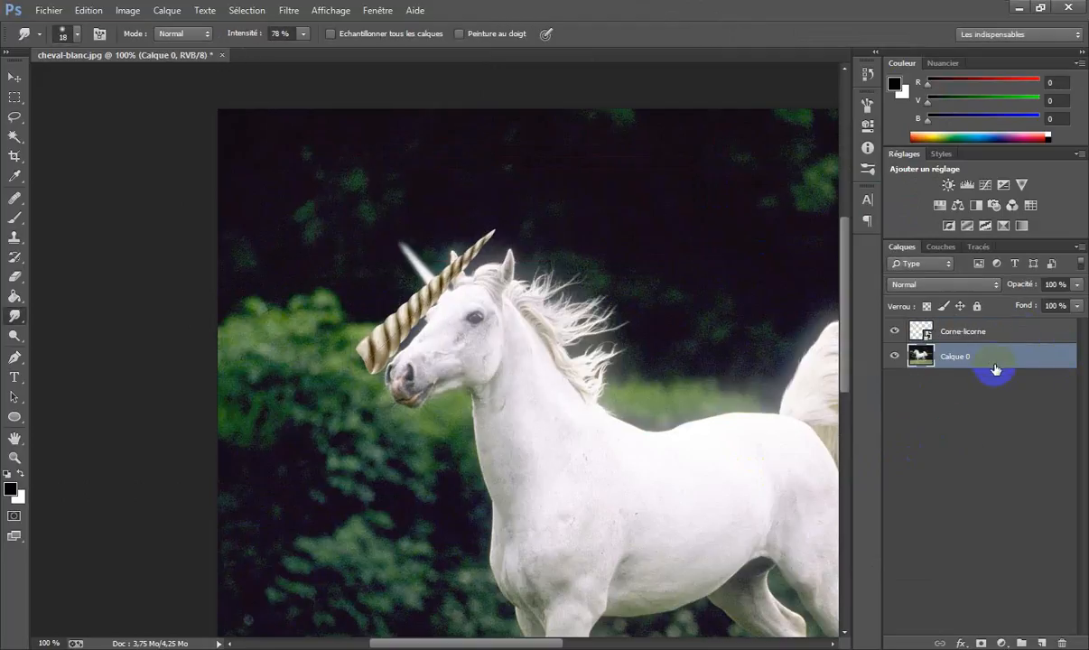
Step: Flip the Corne-licorne layer horizontally with Free Transform
left_click(963, 333)
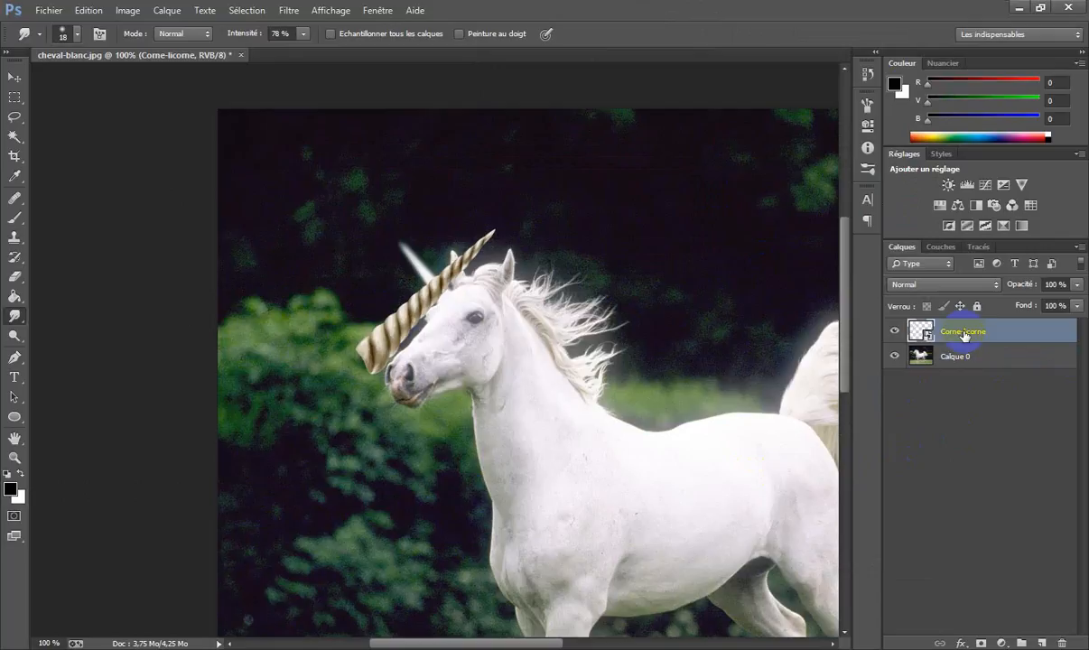
key("ctrl+t")
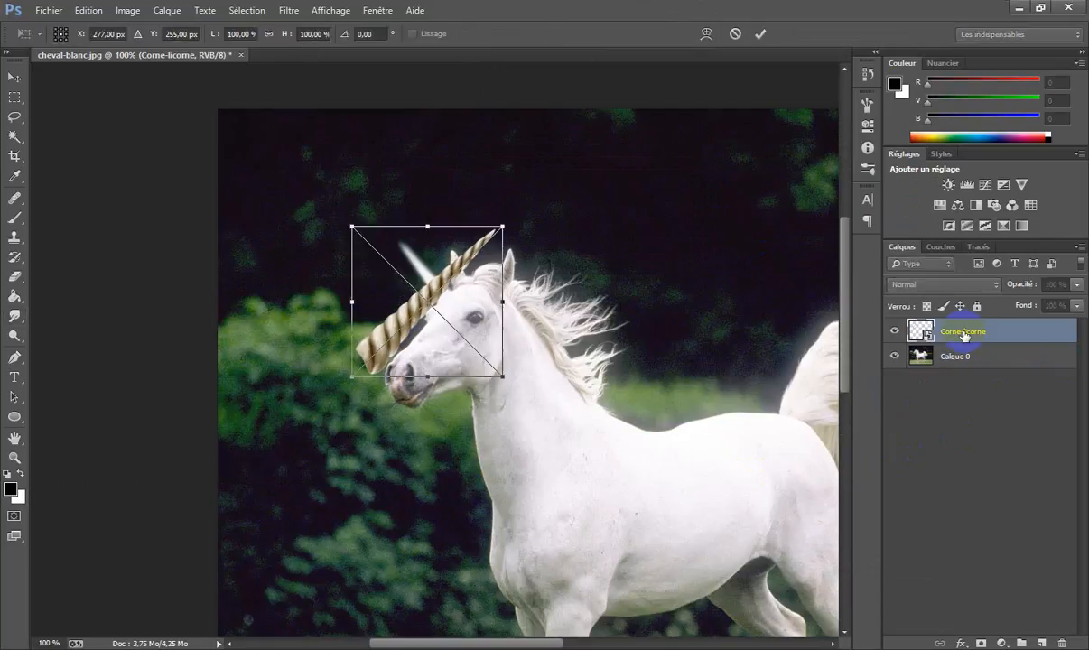
right_click(471, 321)
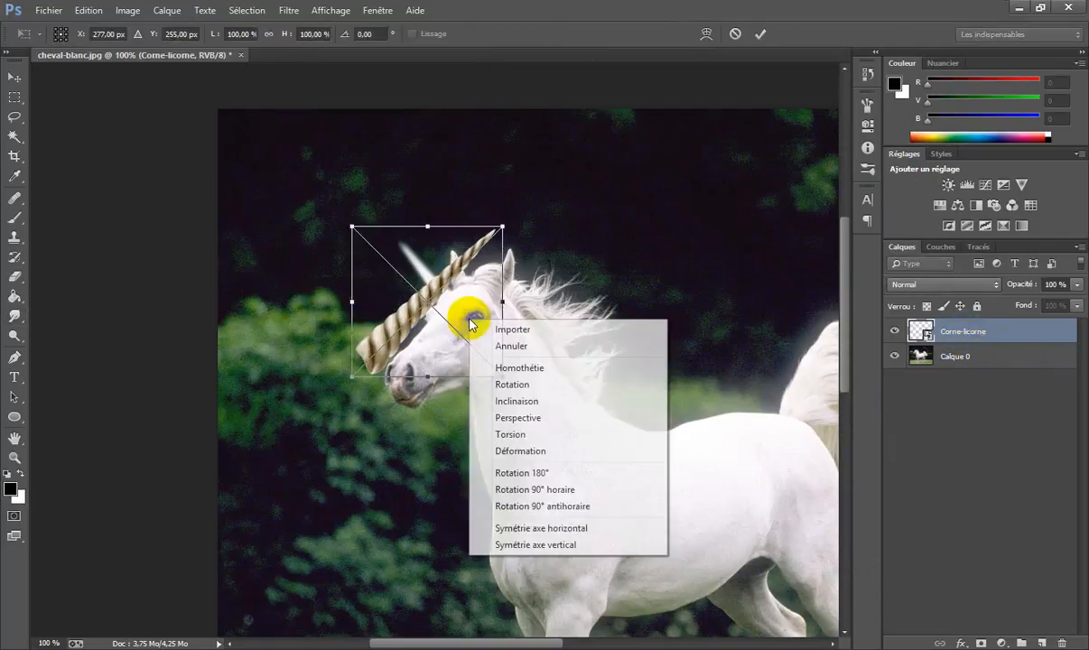
left_click(520, 530)
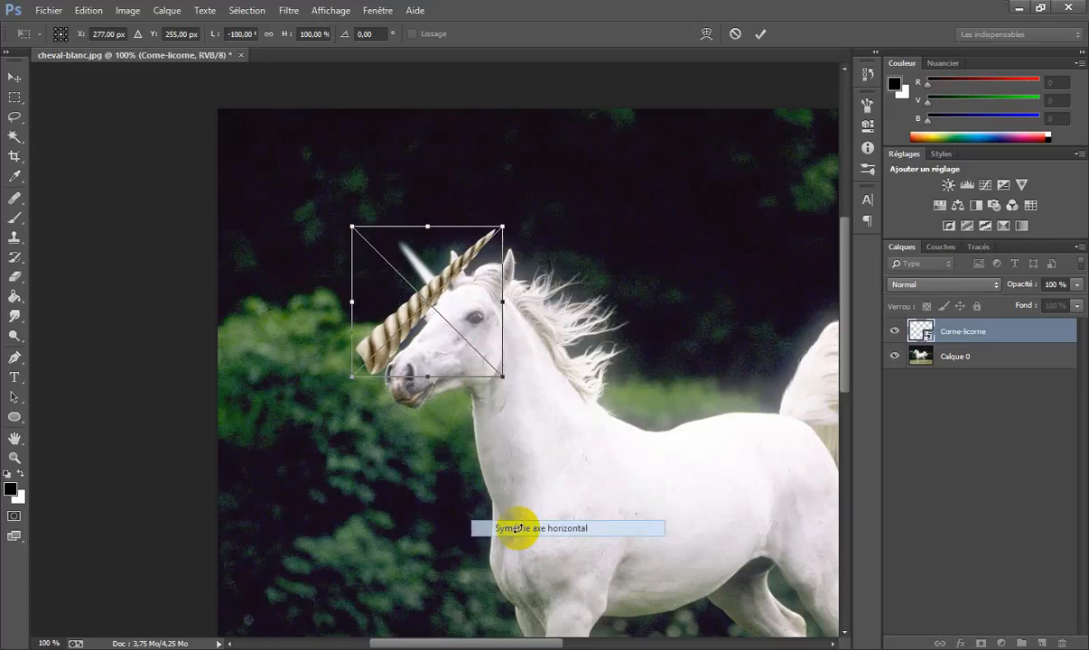
Step: Scale the horn down to about 48% width and 51% height and position its base on the horse's forehead
left_click_drag(355, 229, 372, 244)
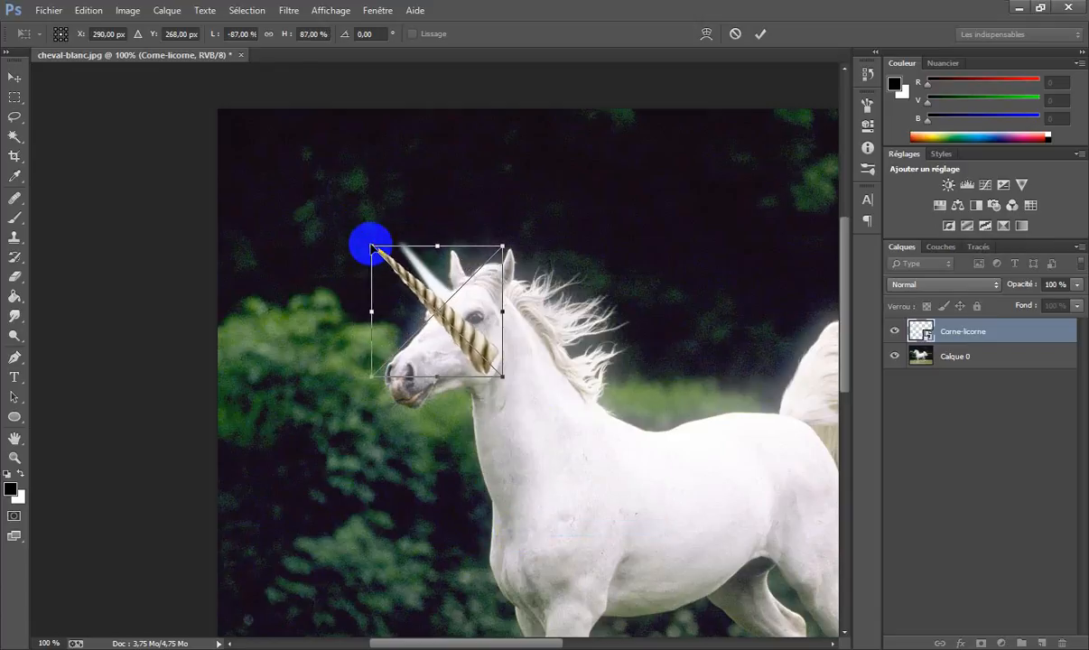
left_click_drag(418, 337, 376, 273)
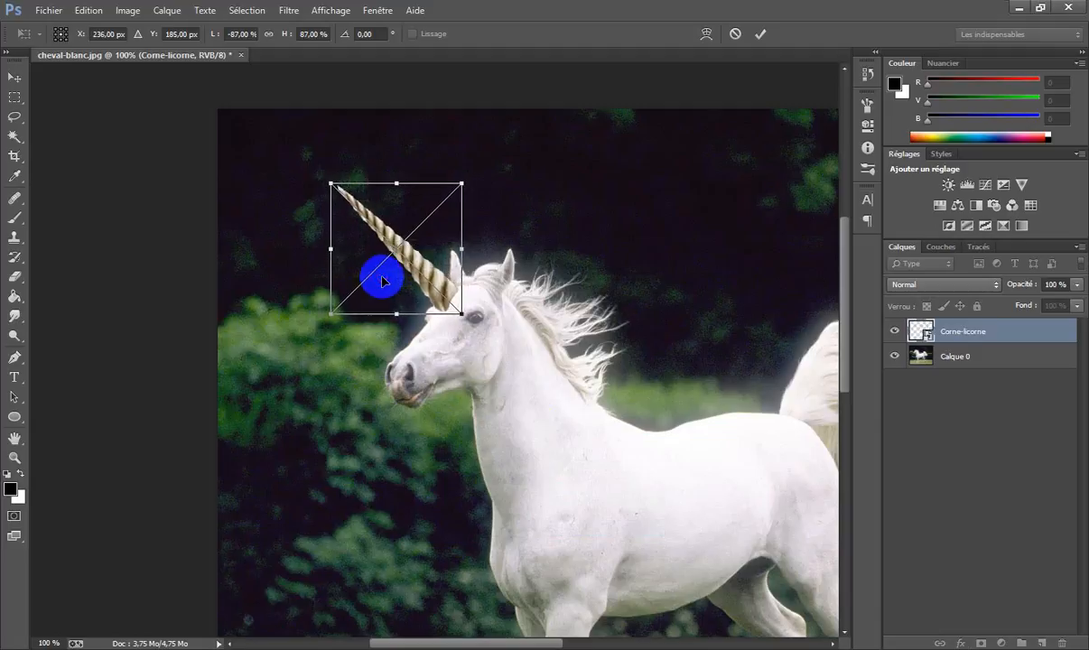
left_click_drag(328, 180, 388, 234)
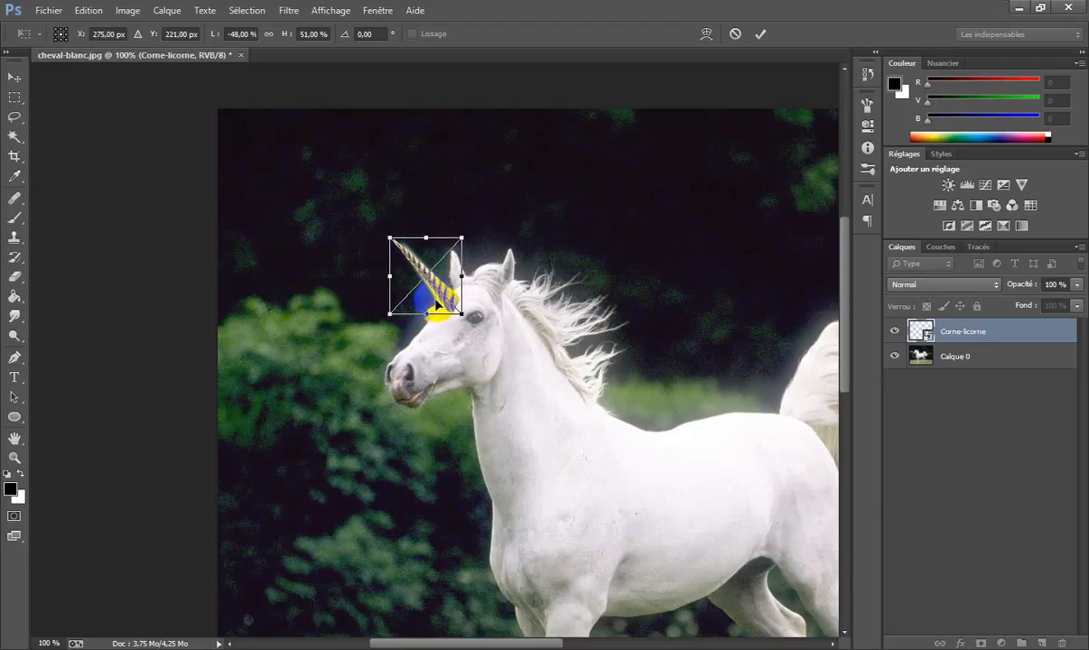
Step: Warp the lower edge of the horn slightly to follow the forehead
right_click(436, 306)
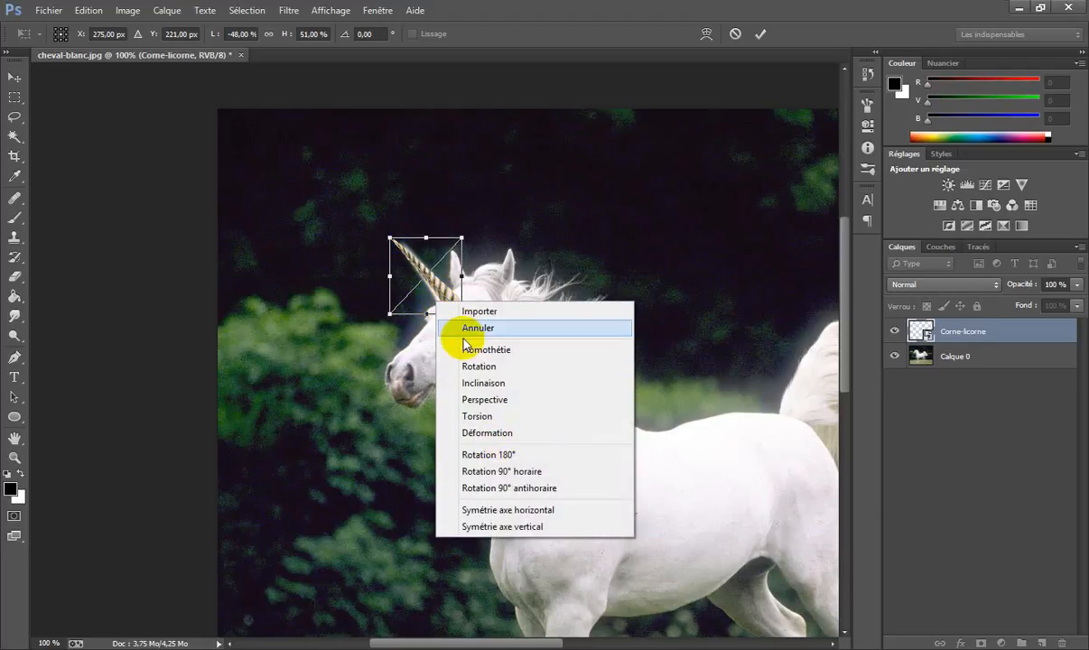
left_click(479, 432)
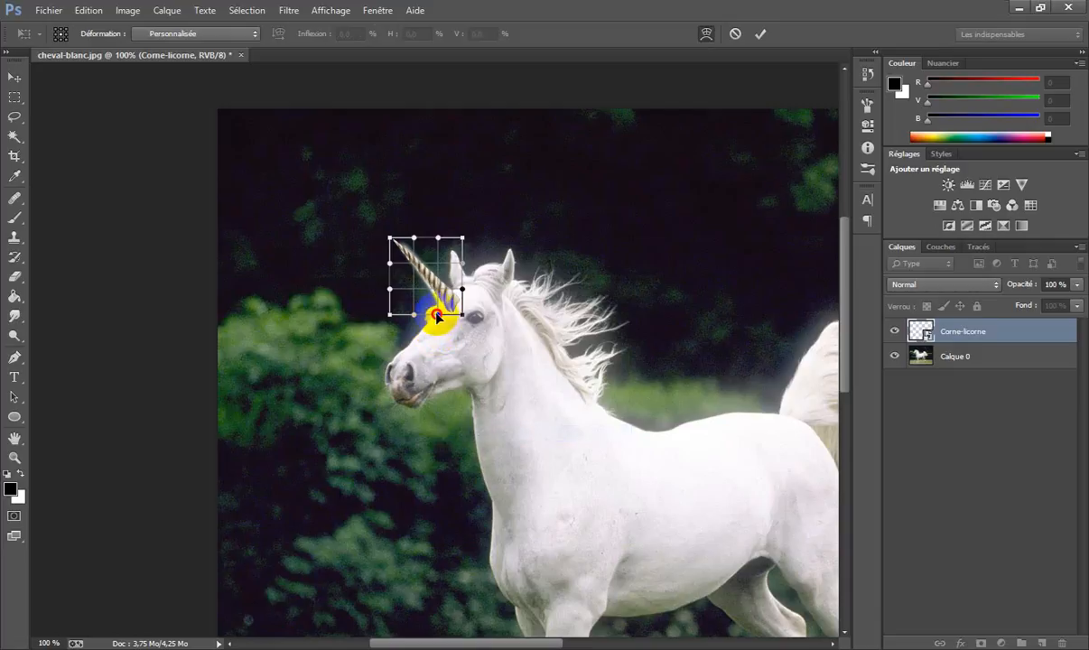
left_click_drag(437, 316, 433, 318)
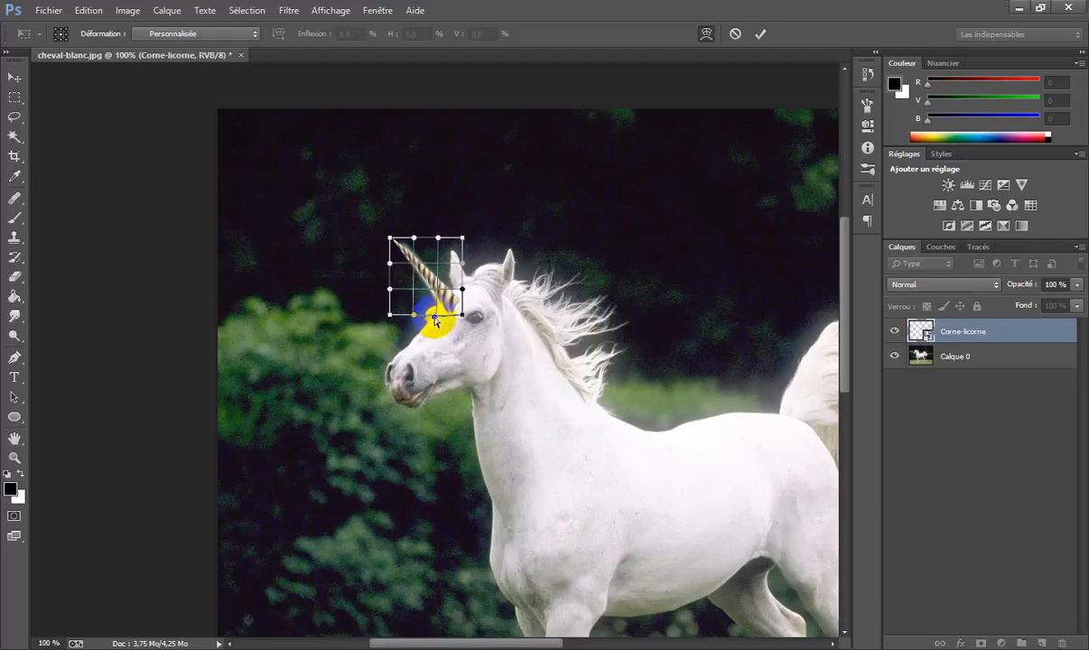
Step: Rotate the horn by about 6.8°, resize it to about 52% by 53% over the smudged horn, and commit the transform
key("ctrl+t")
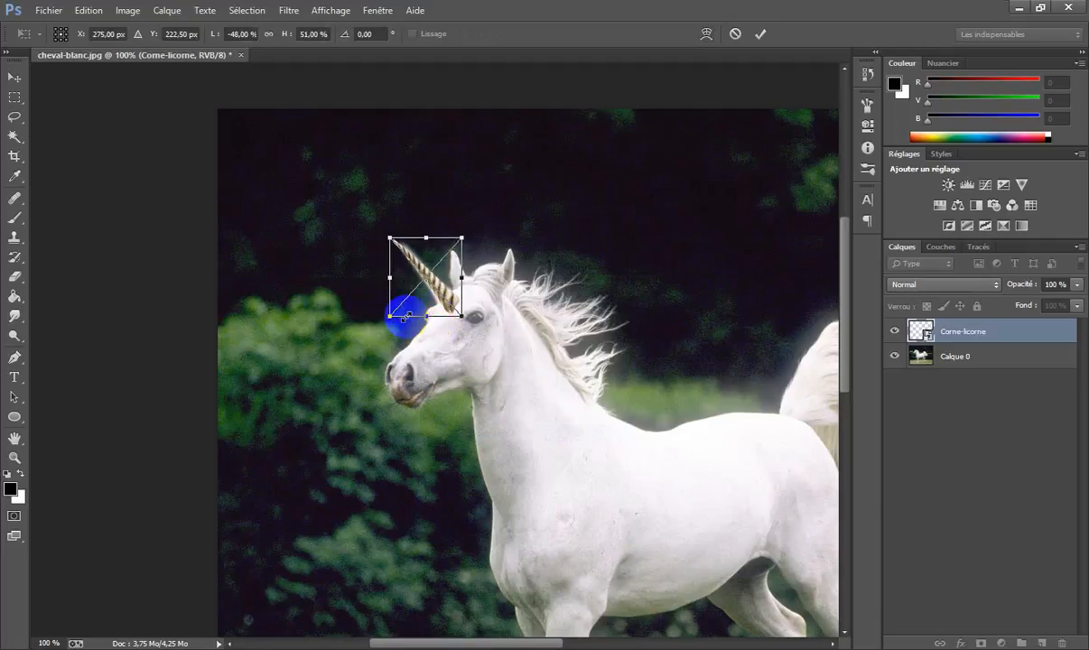
left_click_drag(387, 317, 386, 319)
left_click_drag(470, 223, 443, 275)
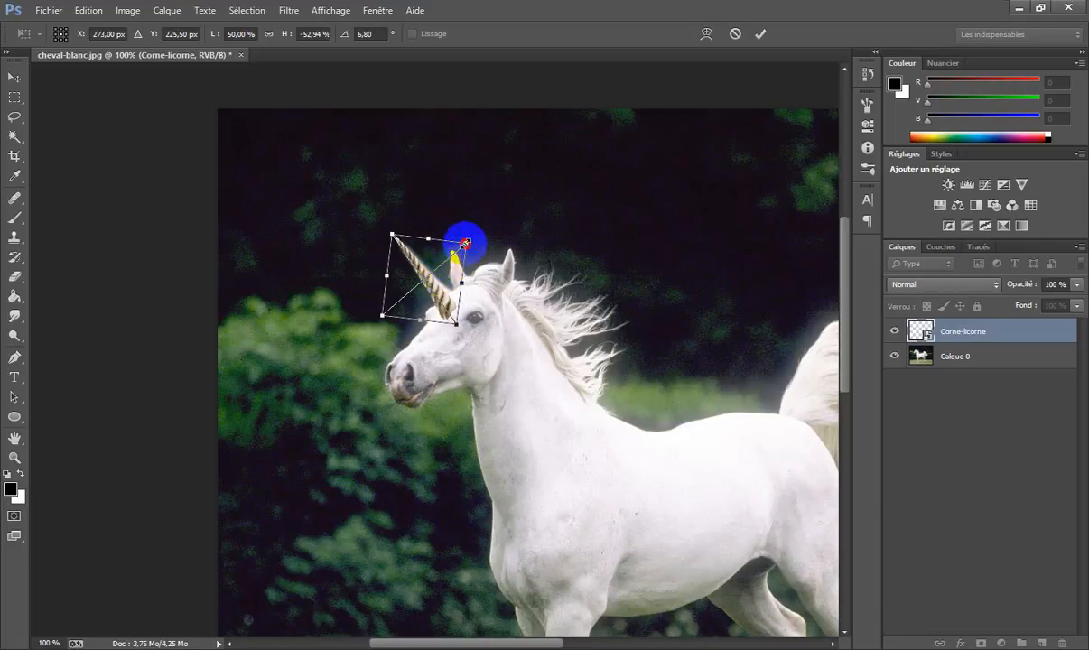
left_click_drag(465, 243, 469, 243)
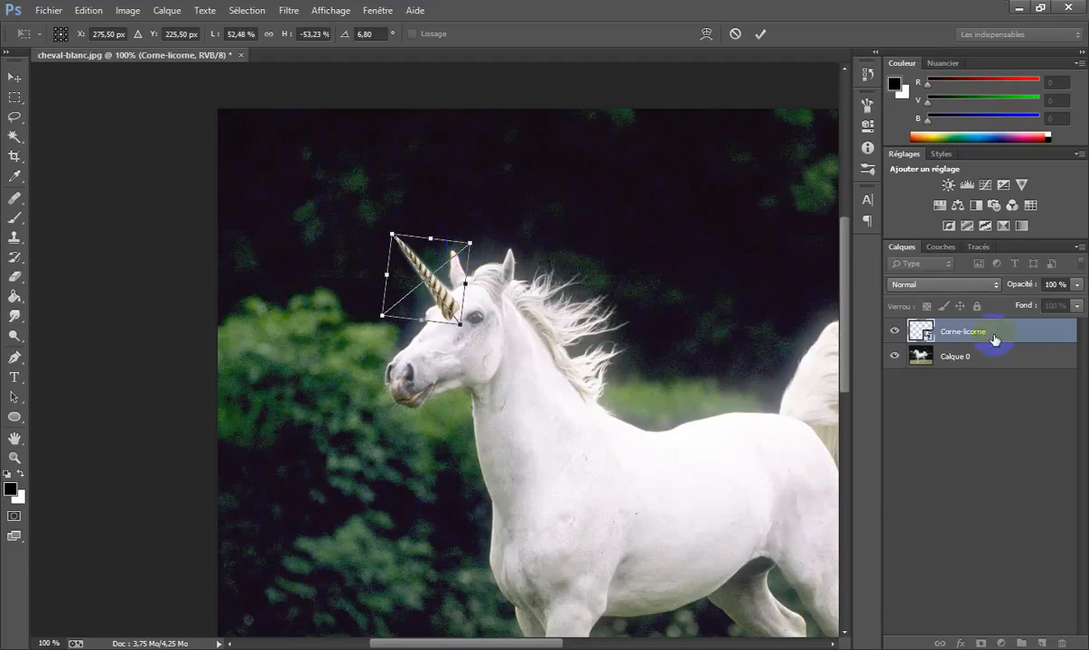
key("Return")
key("r")
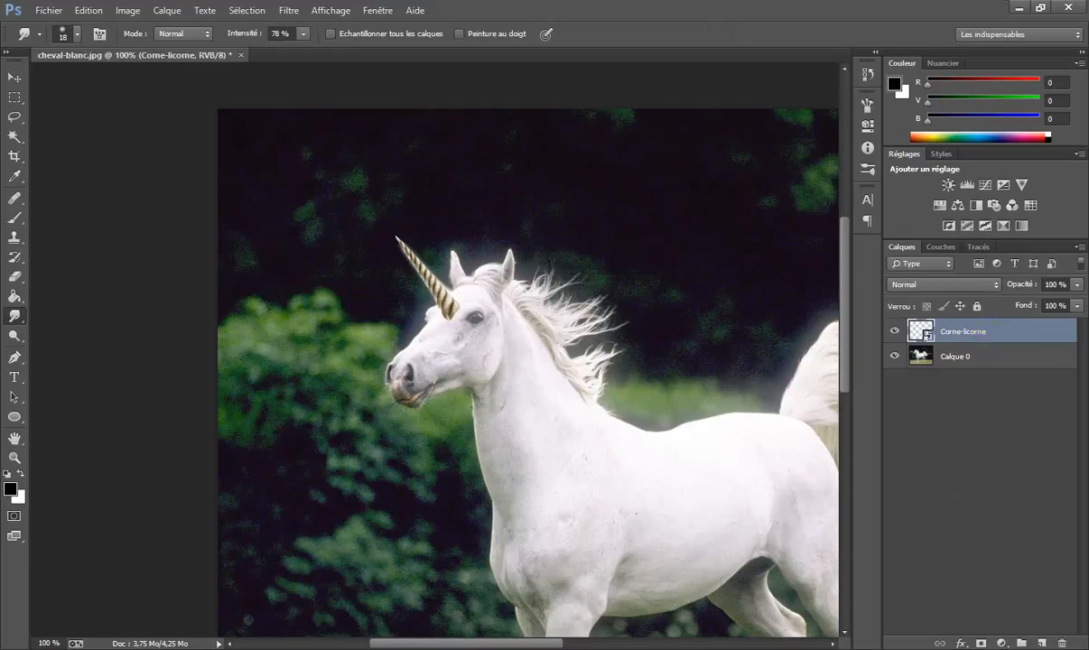
Step: Add a layer mask to the Corne-licorne layer and make black the foreground colour
left_click(982, 643)
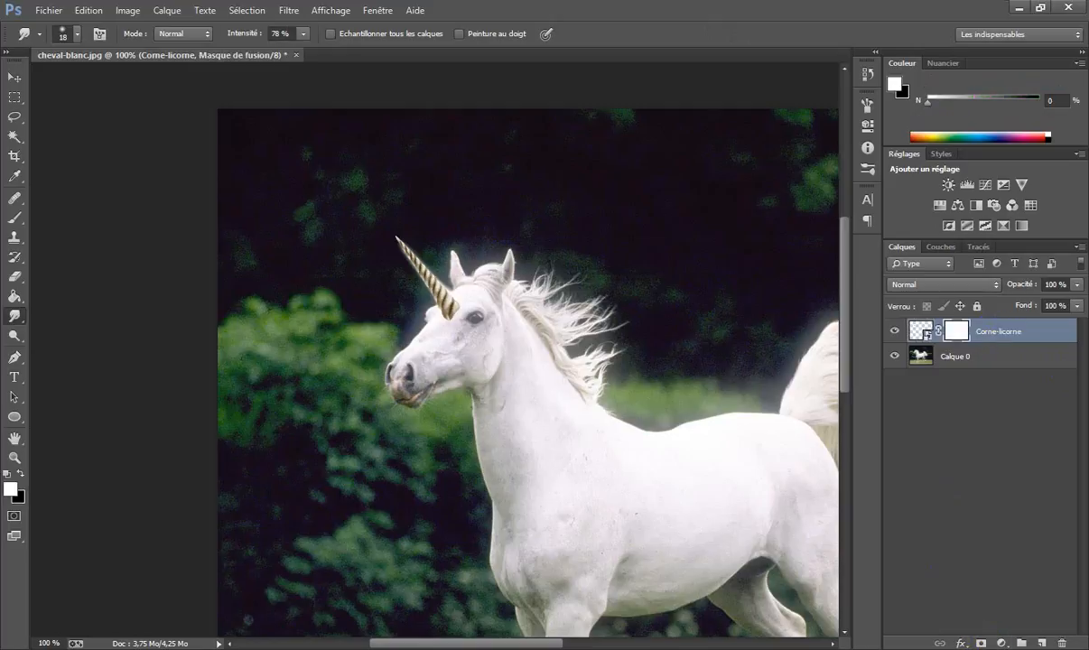
left_click(19, 474)
left_click(19, 474)
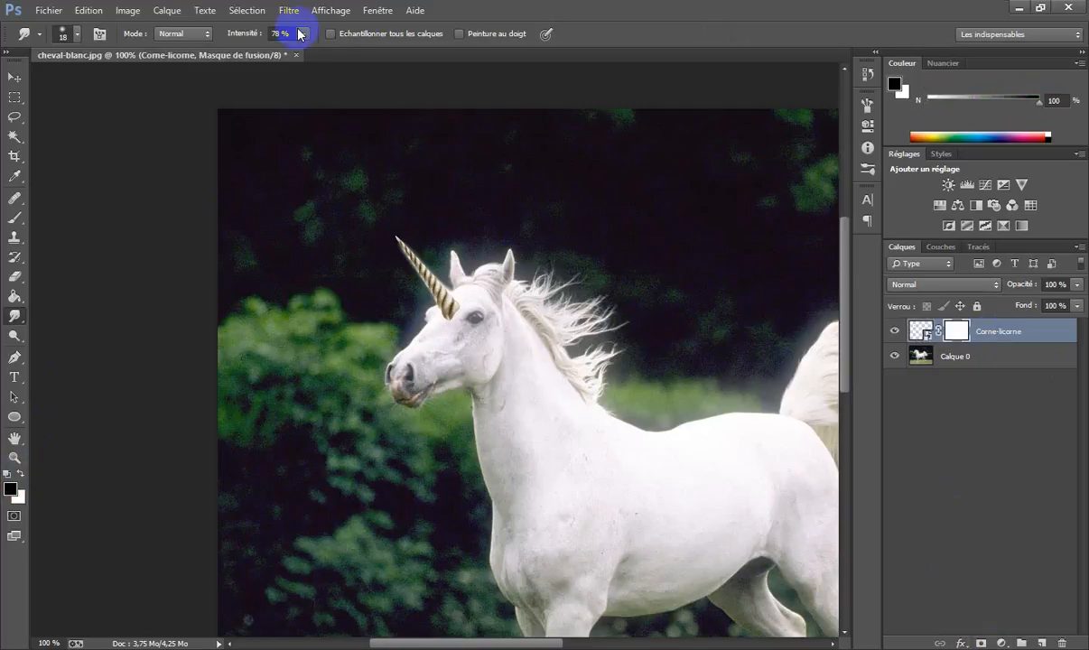
Step: Try to blend the horn's base into the forehead by smudging on the layer mask at 78% strength
left_click(303, 34)
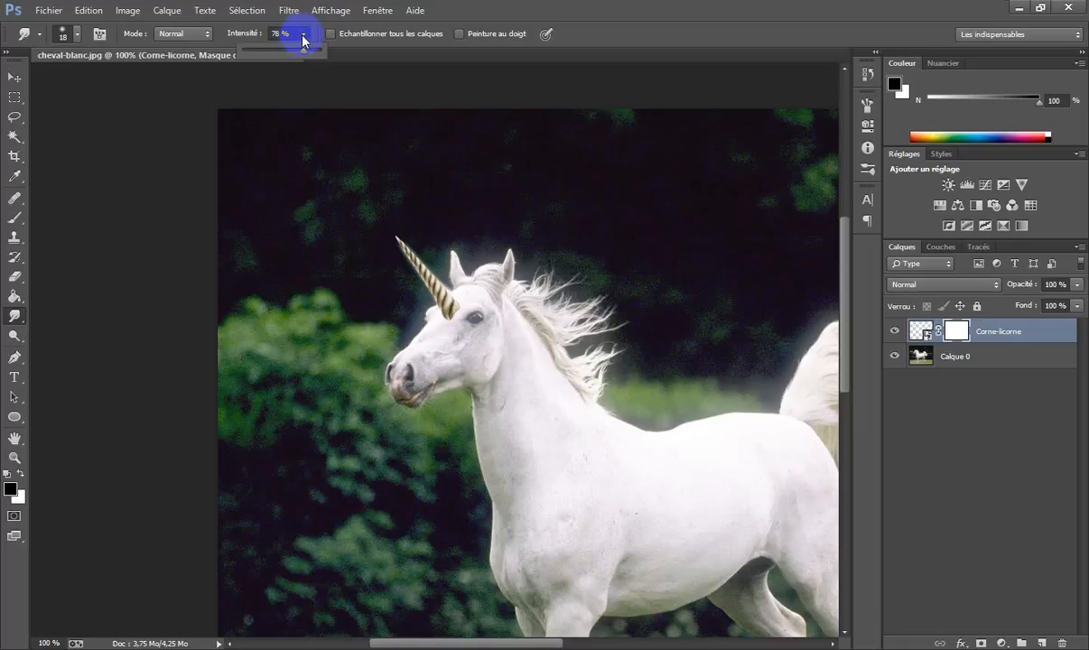
left_click(485, 305)
left_click_drag(485, 308, 476, 318)
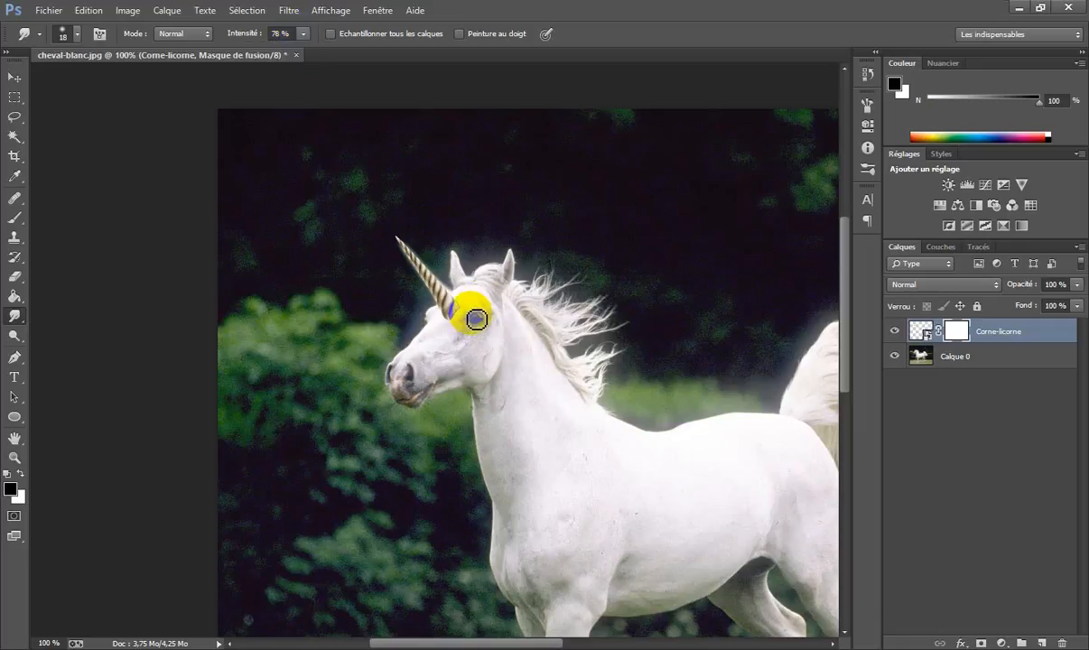
key("ctrl+plus")
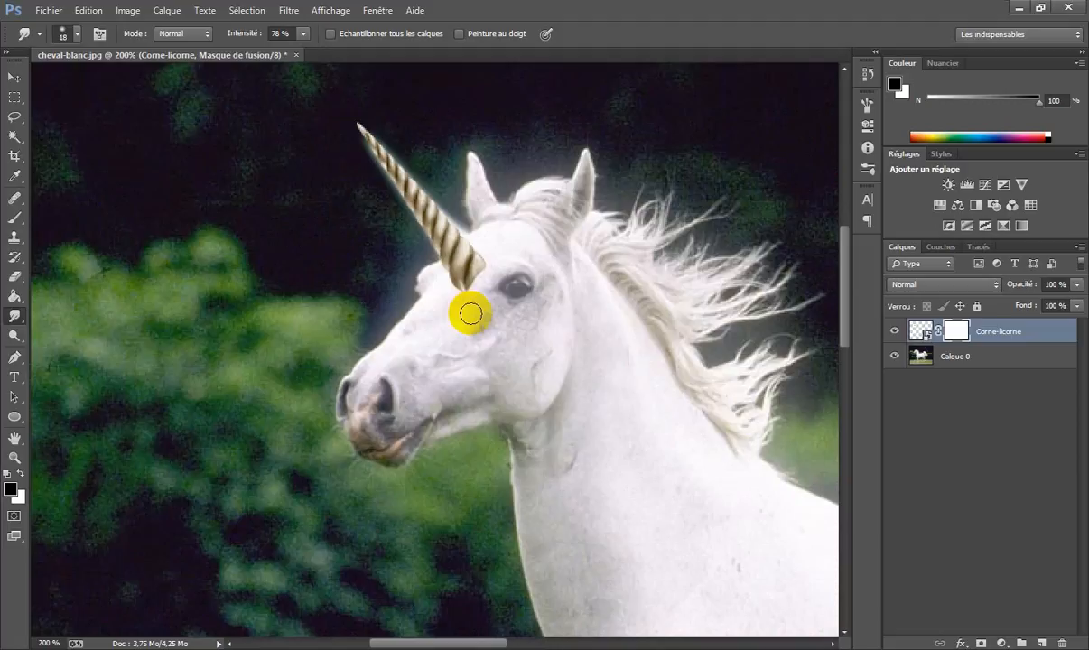
mouse_move(471, 313)
left_mouse_down()
mouse_move(481, 316)
mouse_move(501, 265)
mouse_move(484, 268)
mouse_move(489, 285)
mouse_move(499, 253)
mouse_move(488, 275)
left_mouse_up()
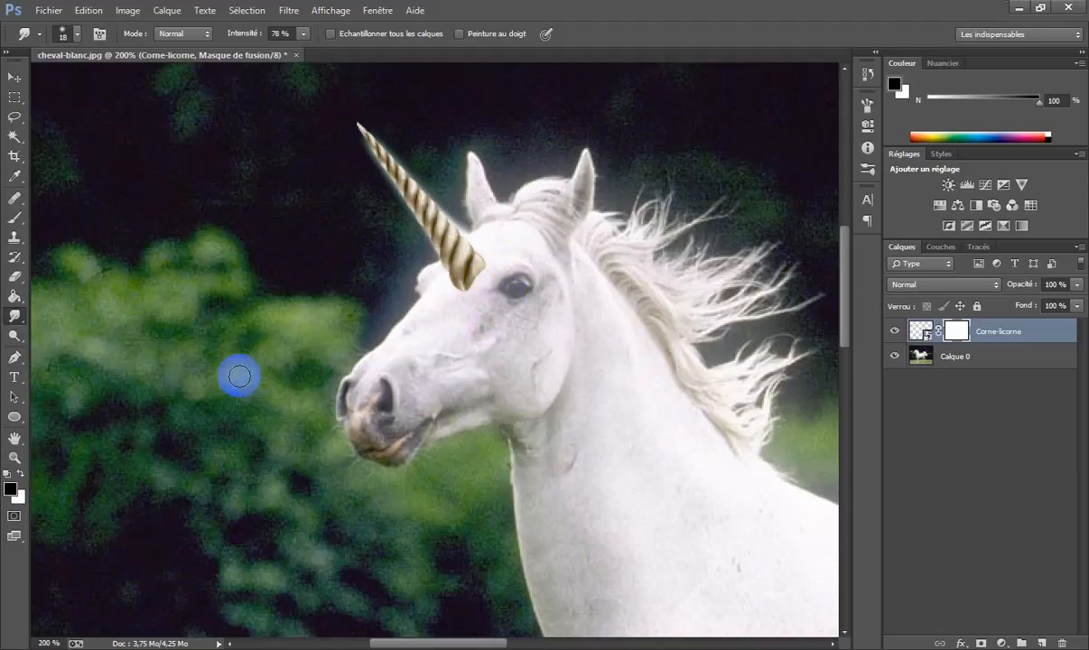
Step: Hide the horn's base on the layer mask with a 12 px black brush at 100% opacity, and soften the edge at 48% opacity
left_click(15, 218)
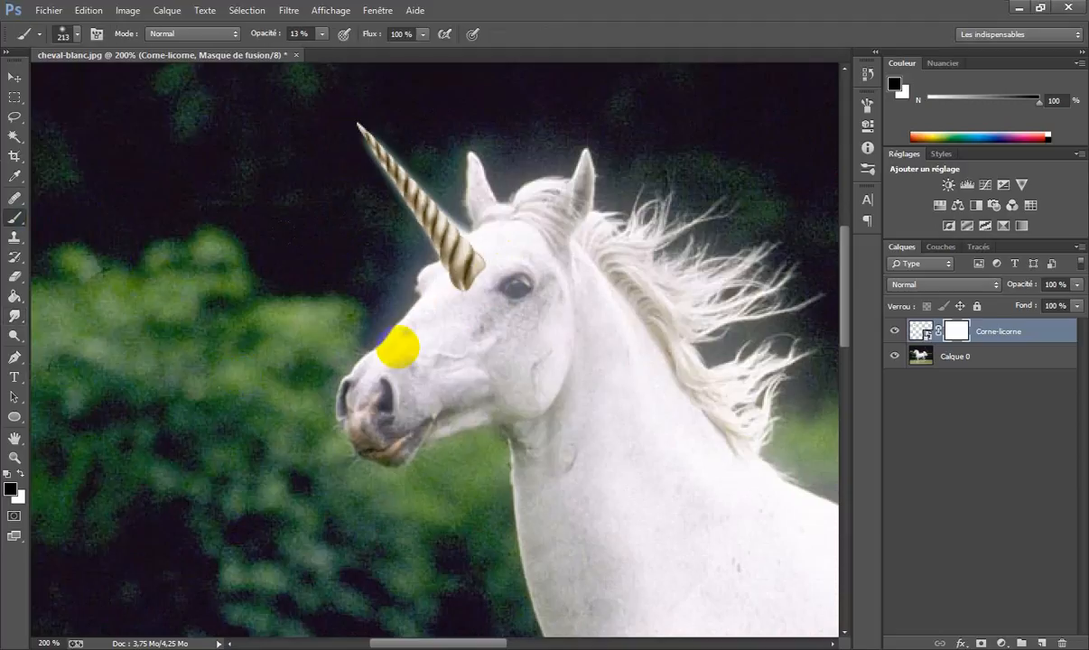
left_click_drag(390, 341, 554, 334)
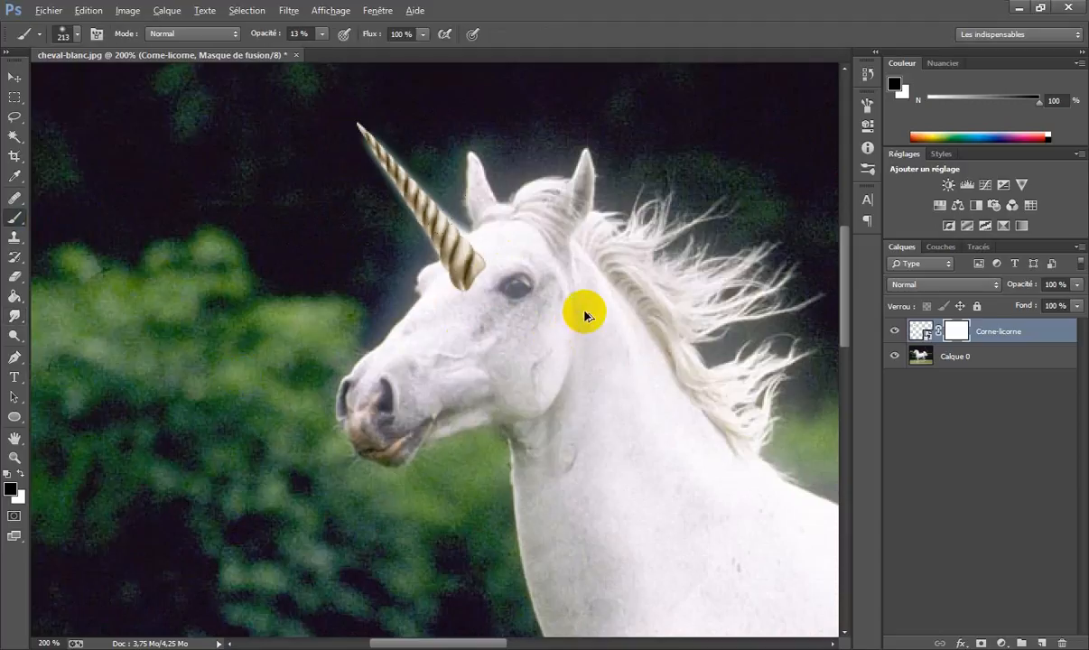
mouse_move(598, 282)
left_mouse_down()
mouse_move(448, 315)
mouse_move(494, 261)
mouse_move(479, 257)
left_mouse_up()
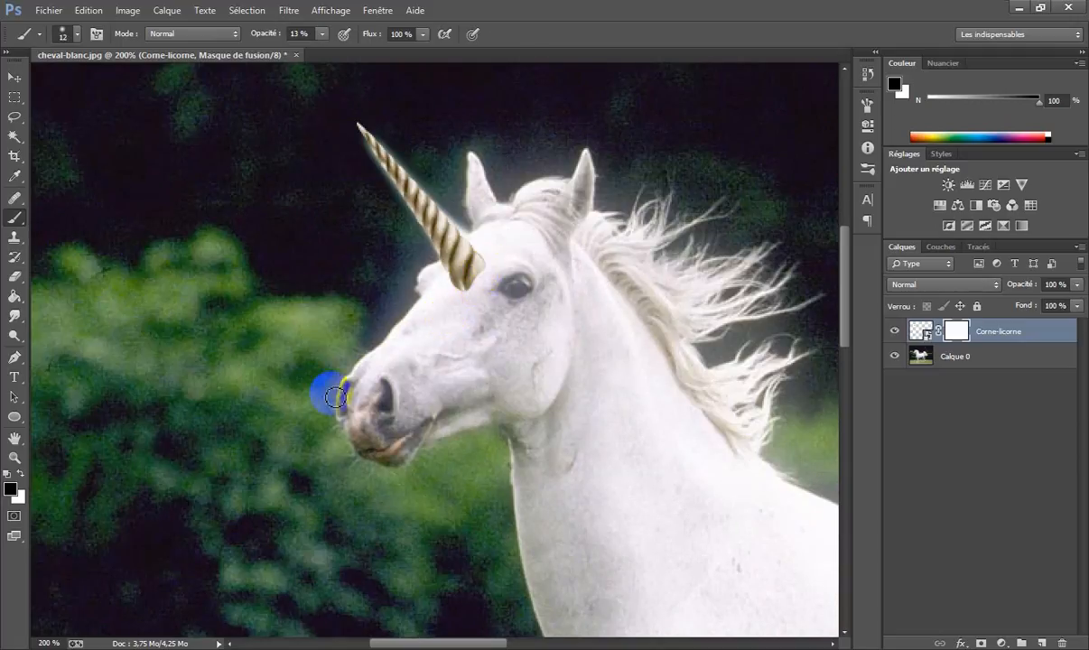
left_click_drag(512, 309, 515, 295)
left_click(323, 33)
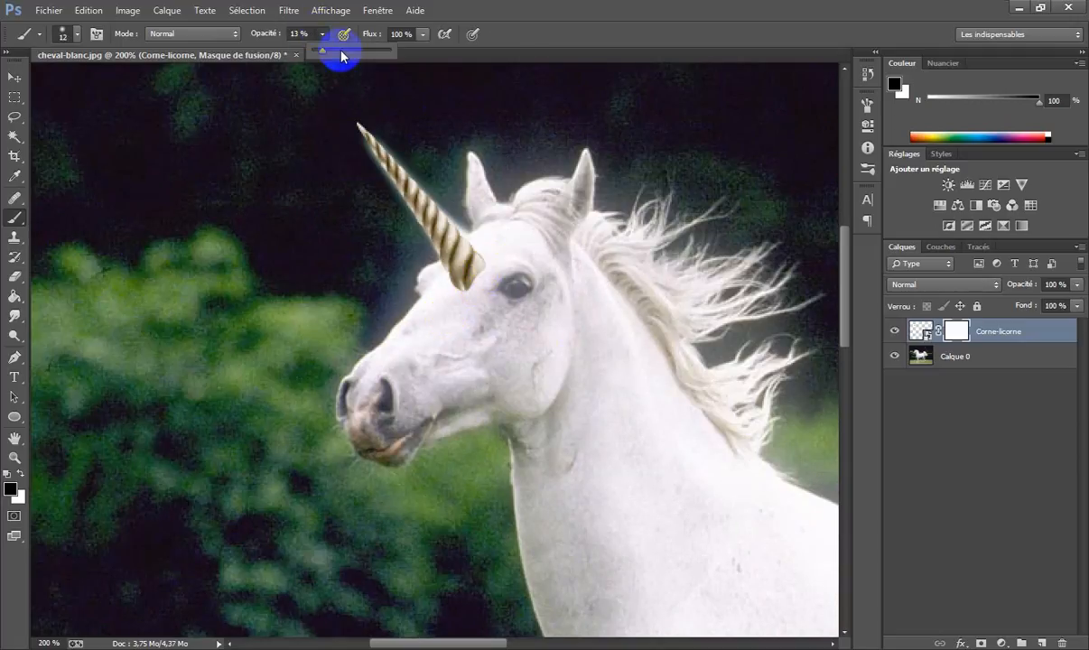
left_click_drag(368, 55, 389, 53)
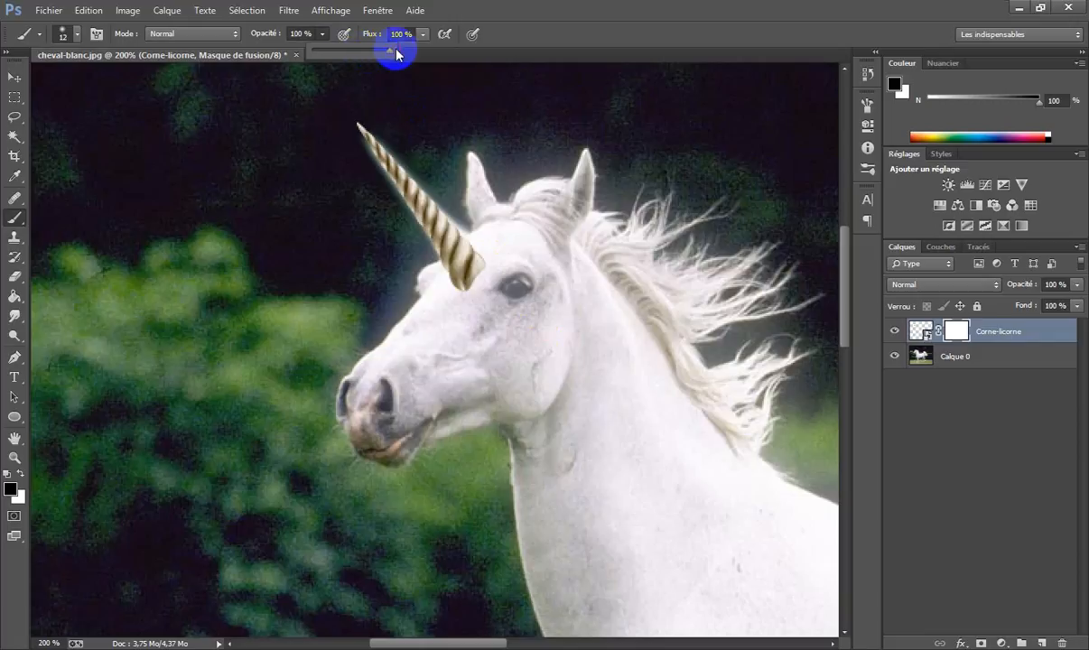
mouse_move(516, 312)
left_mouse_down()
mouse_move(517, 281)
mouse_move(504, 266)
mouse_move(486, 282)
mouse_move(490, 264)
mouse_move(455, 291)
left_mouse_up()
left_click_drag(328, 35, 284, 49)
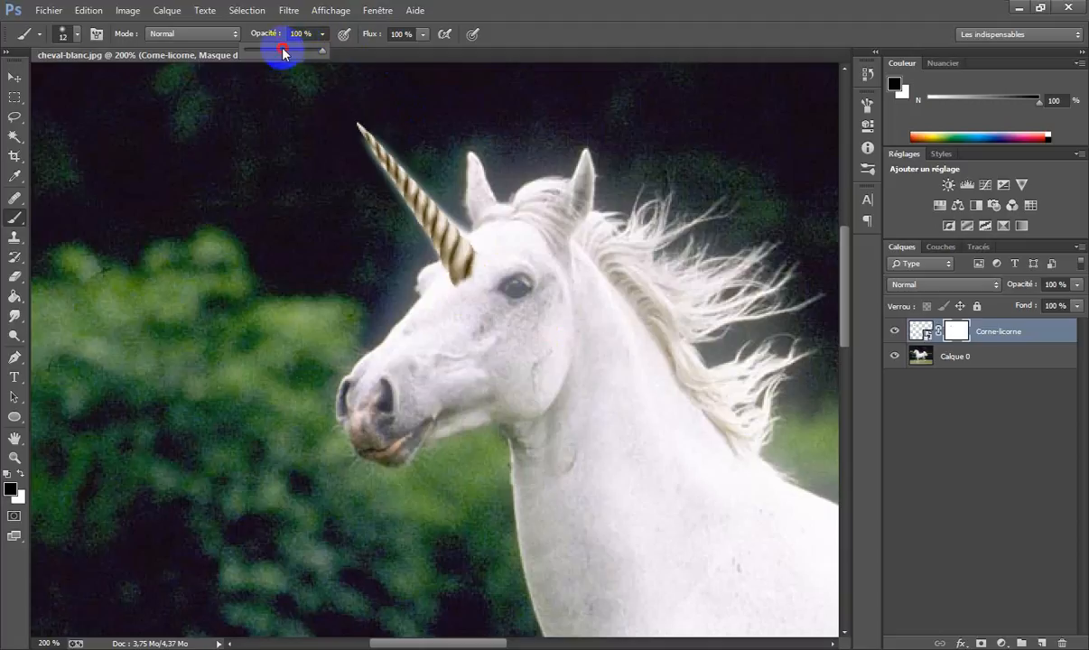
mouse_move(468, 263)
left_mouse_down()
mouse_move(490, 270)
mouse_move(463, 283)
mouse_move(499, 259)
mouse_move(471, 289)
mouse_move(457, 287)
mouse_move(485, 281)
mouse_move(486, 257)
left_mouse_up()
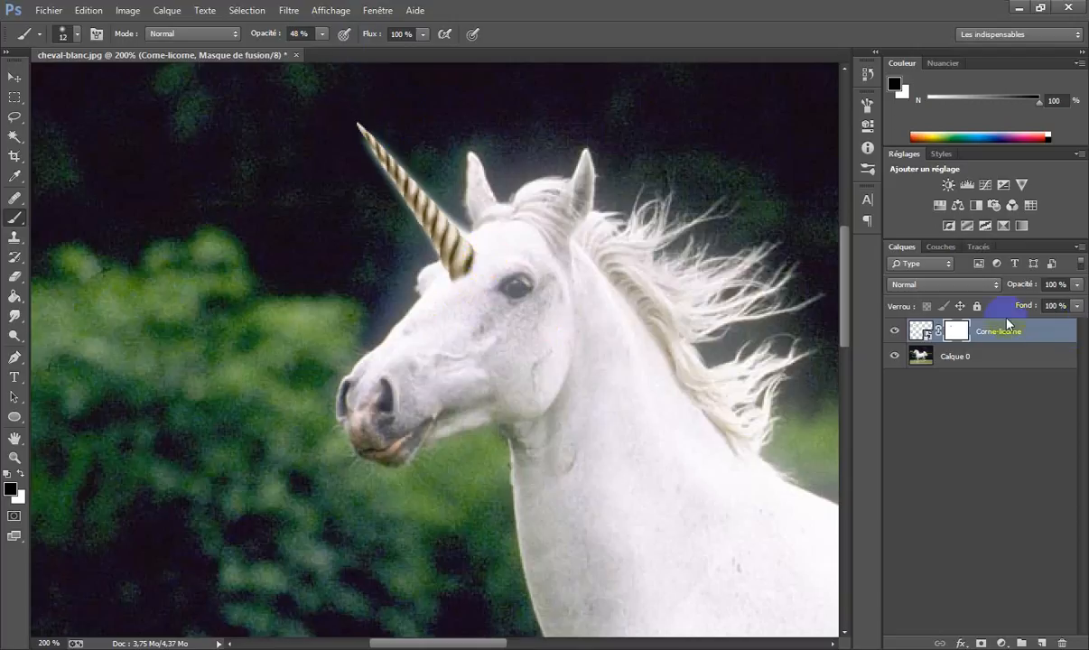
Step: Try the Incrustation and Superposition blending modes on the Corne-licorne layer and lower its opacity to 92%
left_click(999, 286)
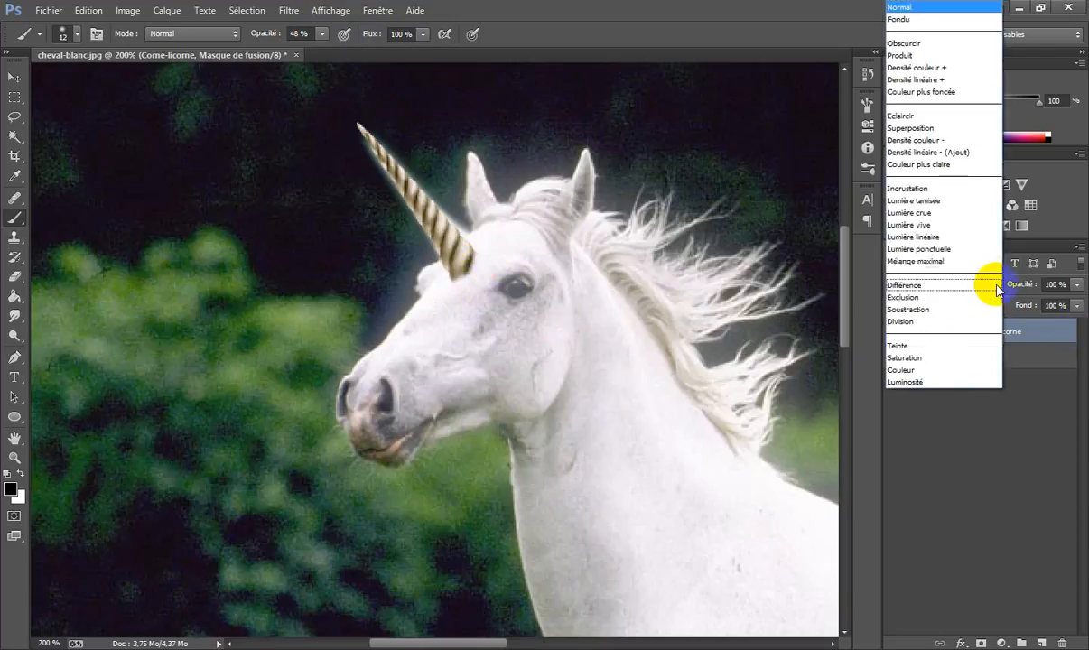
left_click(968, 188)
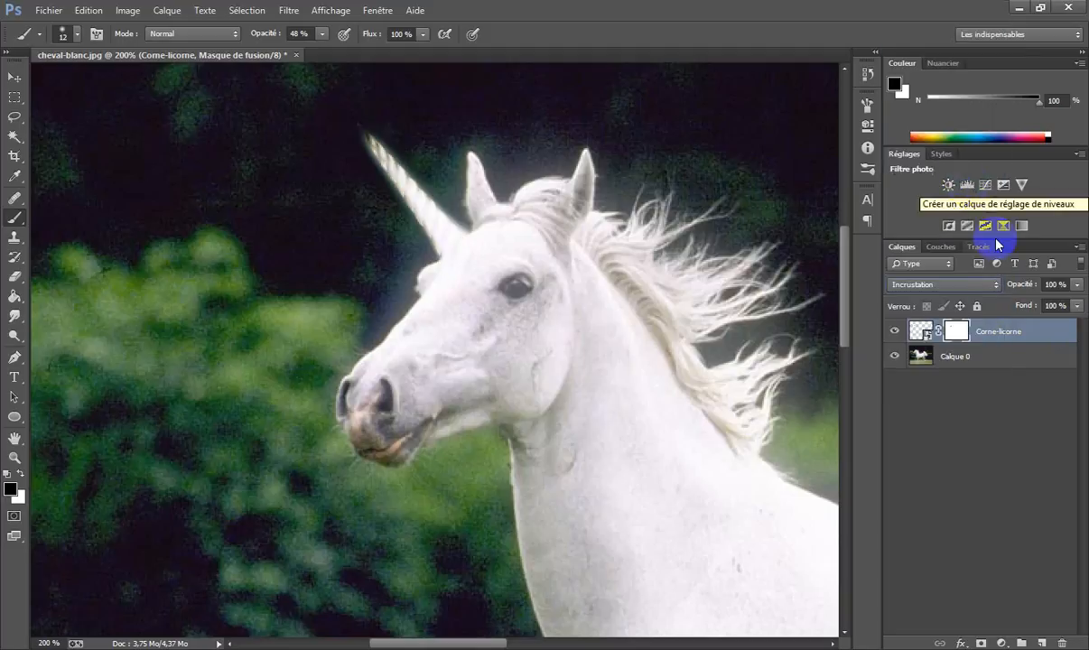
left_click(991, 287)
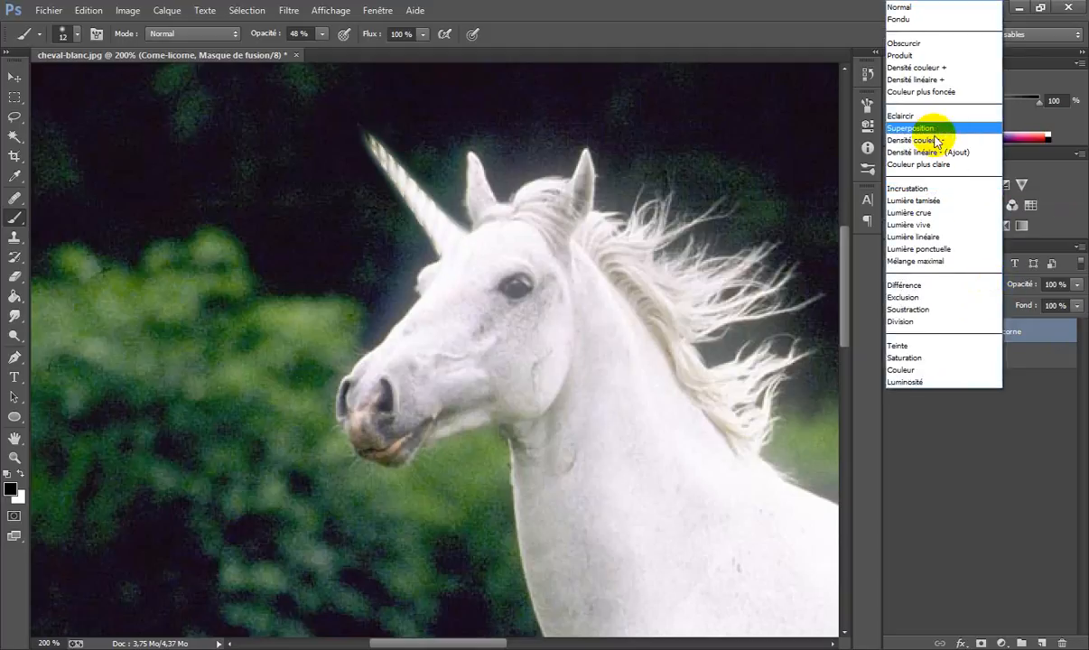
left_click(940, 129)
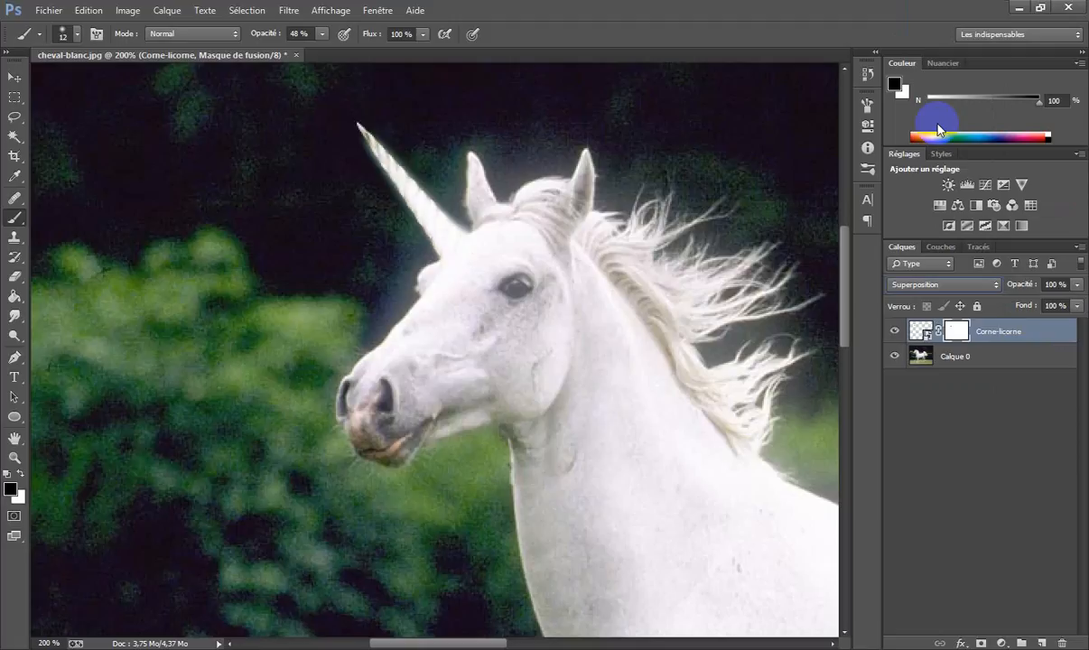
left_click(1081, 288)
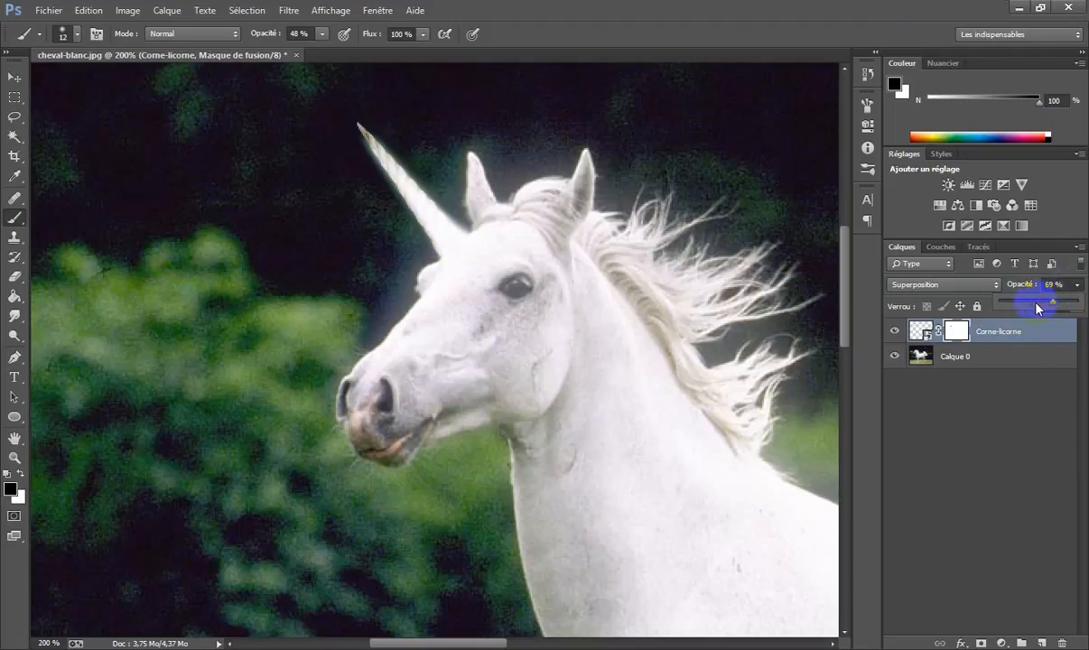
left_click_drag(1037, 307, 1075, 304)
Step: Try the Produit, Eclaircir, Superposition, Incrustation and Lumière tamisée blending modes on the horn layer
left_click(994, 286)
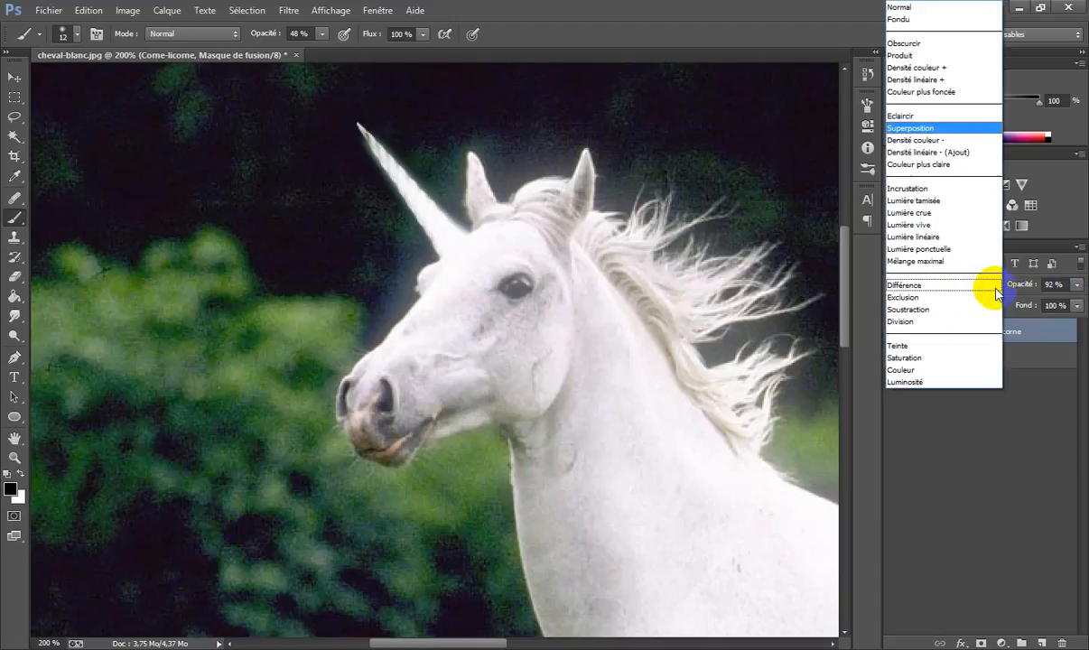
left_click(934, 55)
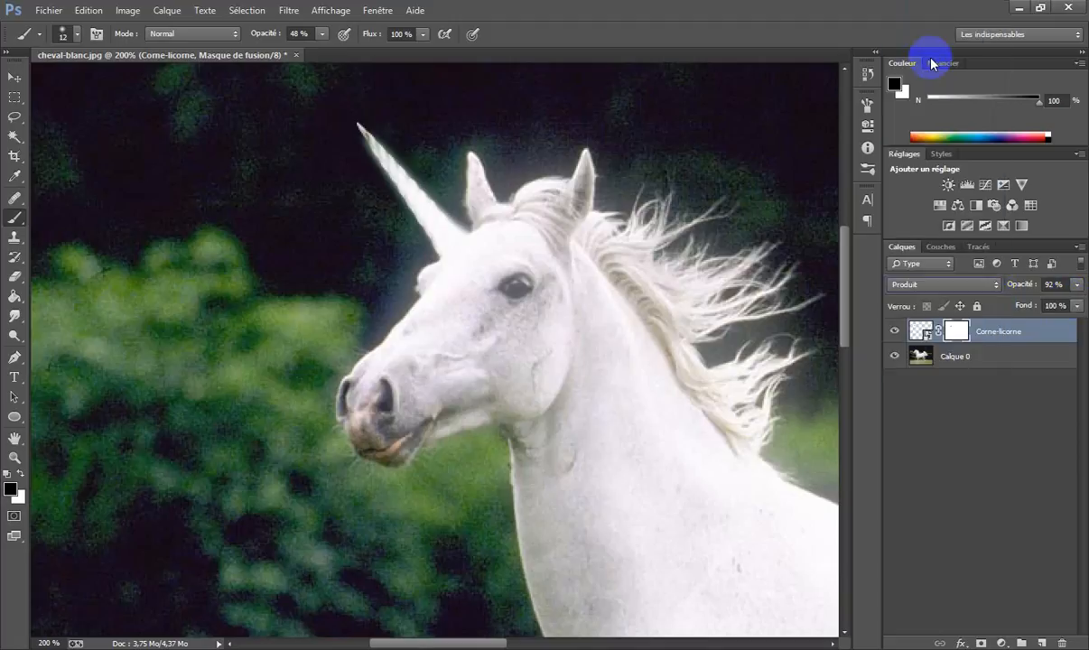
left_click(998, 287)
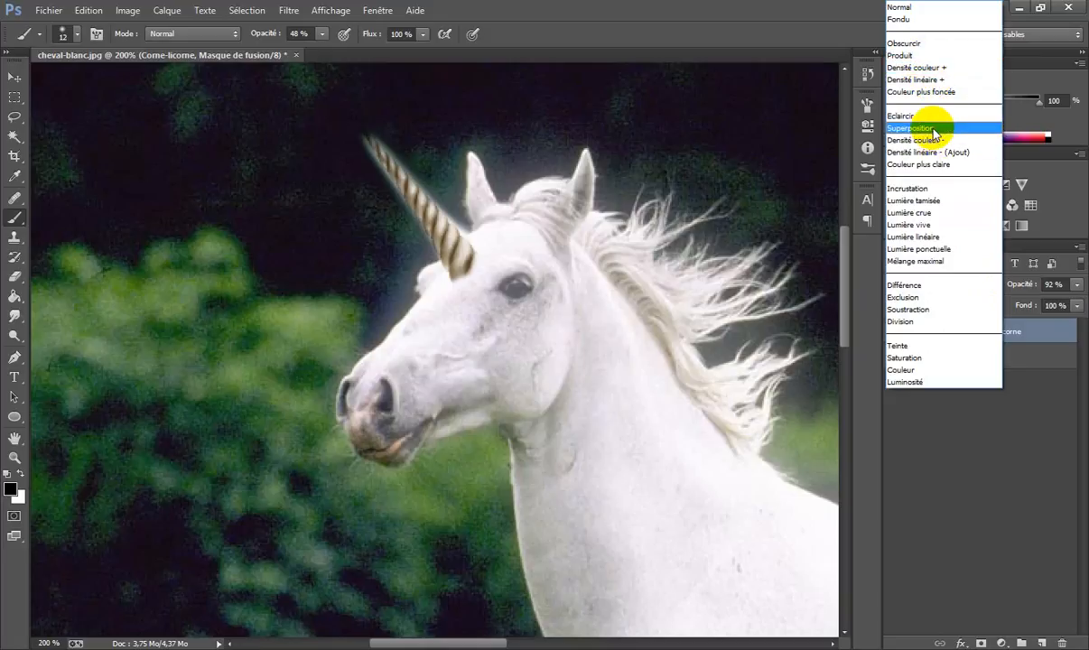
left_click(935, 117)
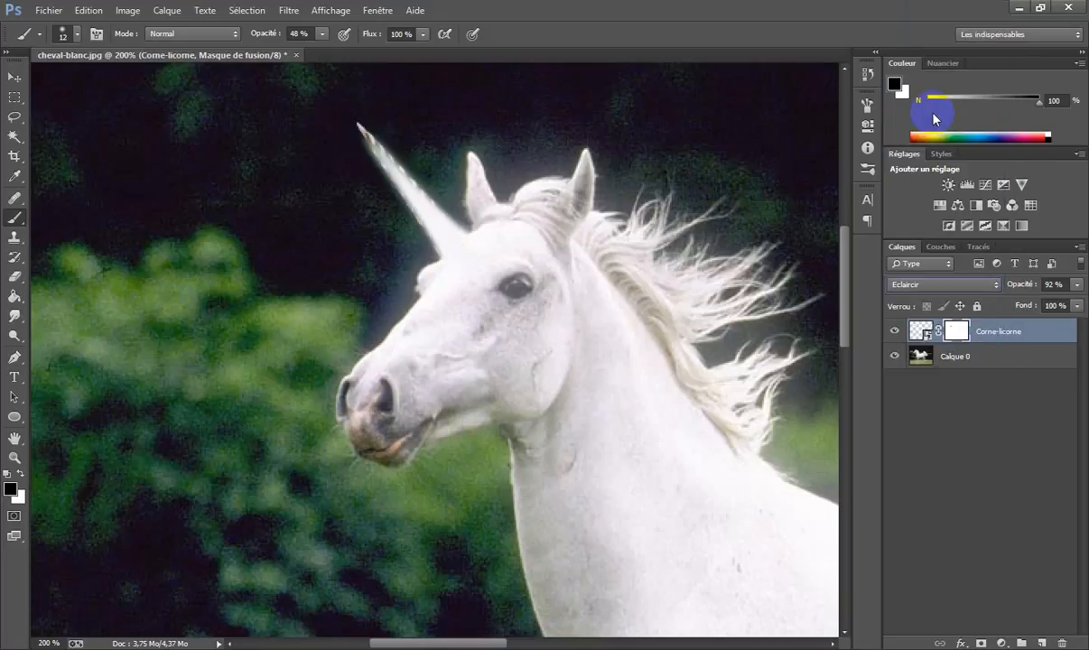
left_click(994, 288)
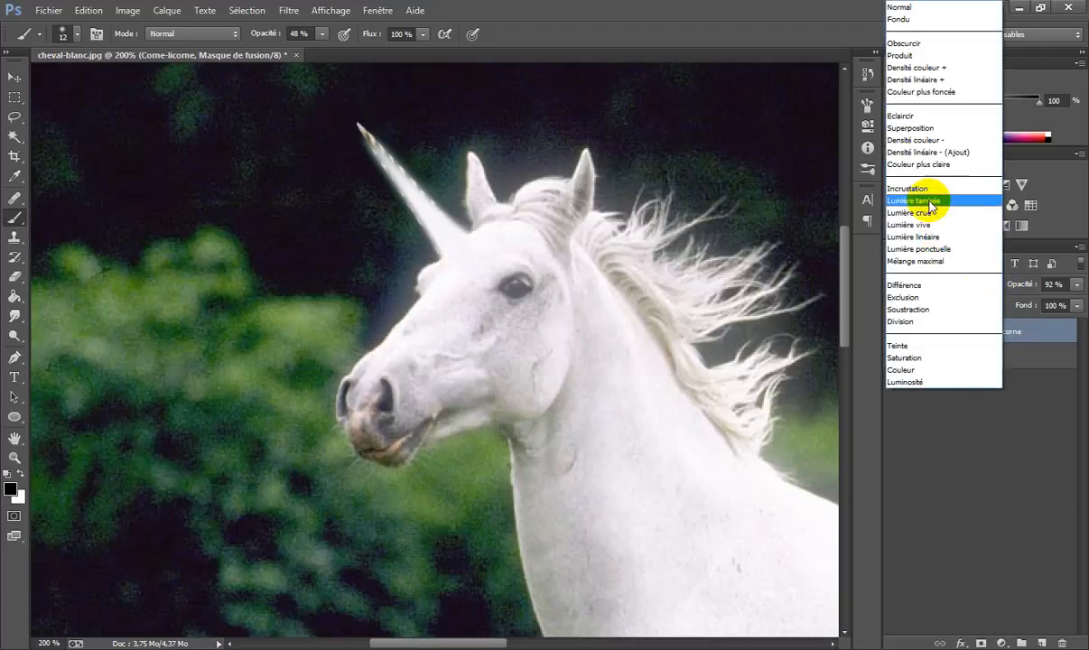
left_click(930, 131)
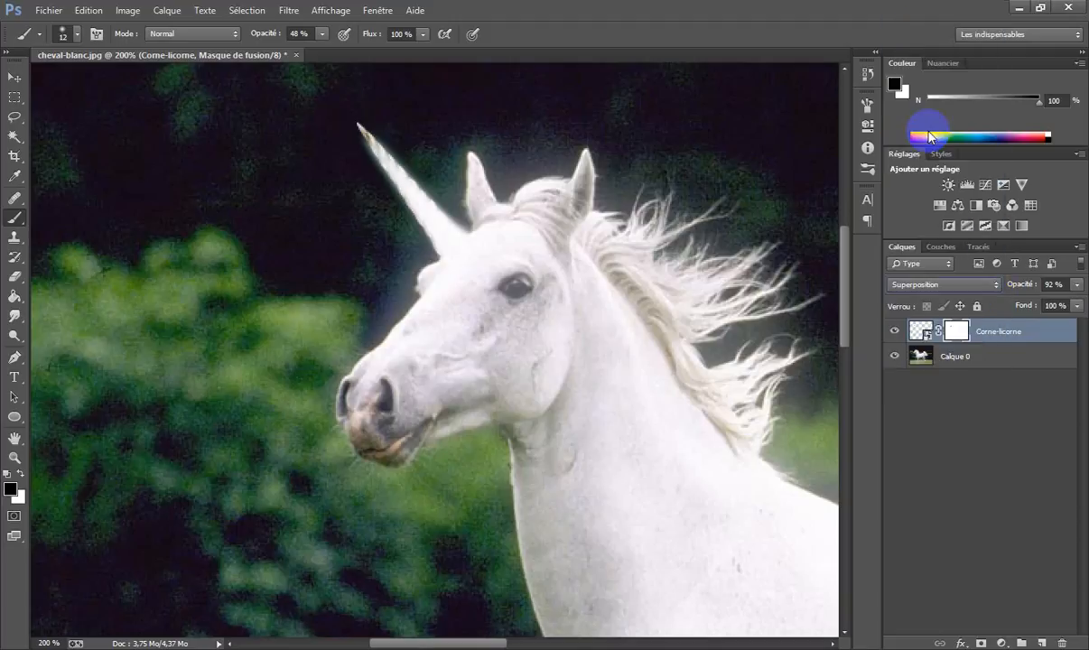
left_click(935, 284)
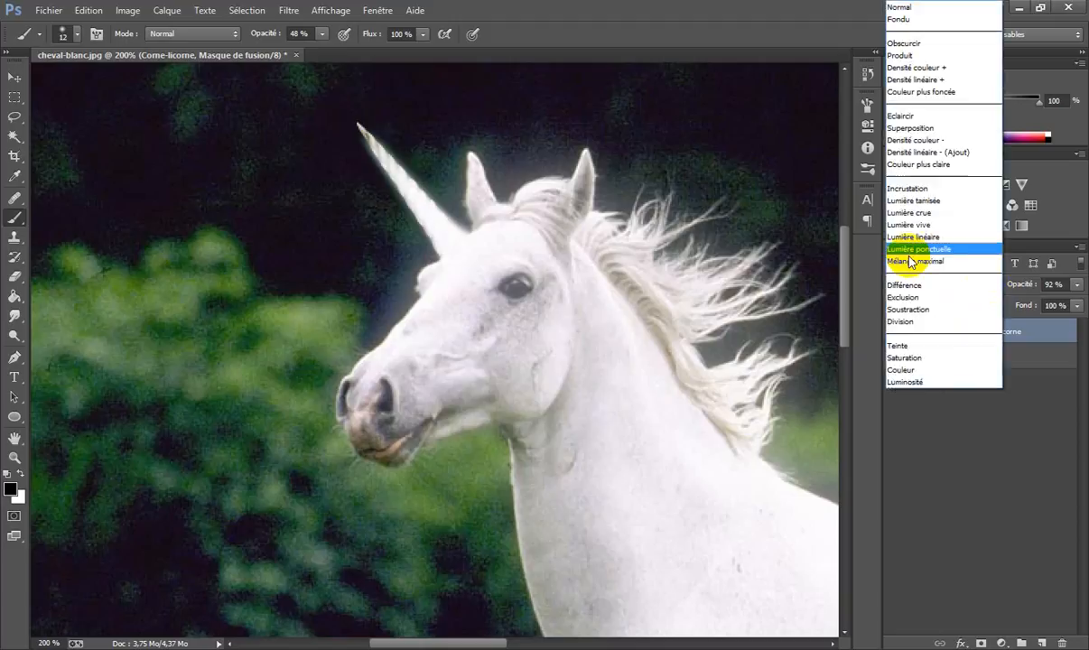
left_click(917, 193)
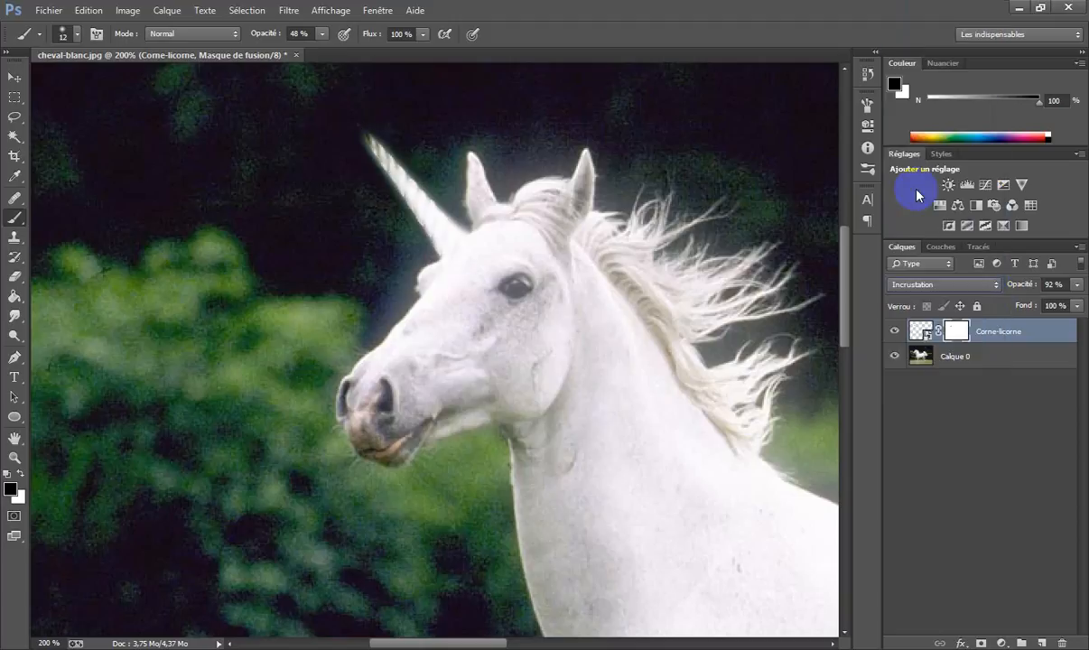
left_click(995, 288)
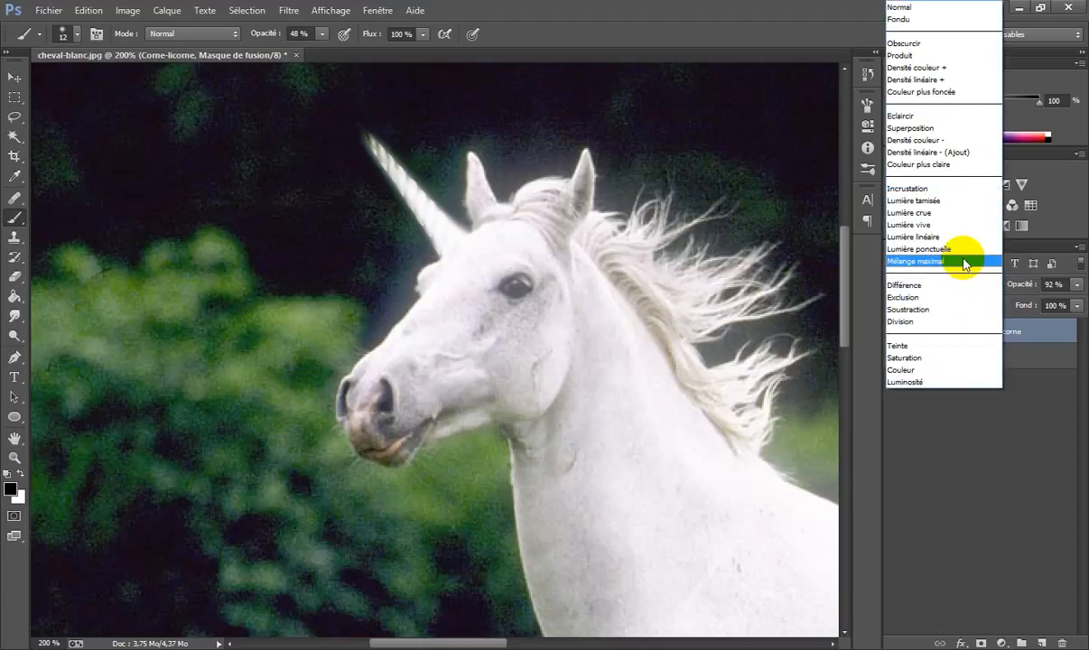
left_click(939, 202)
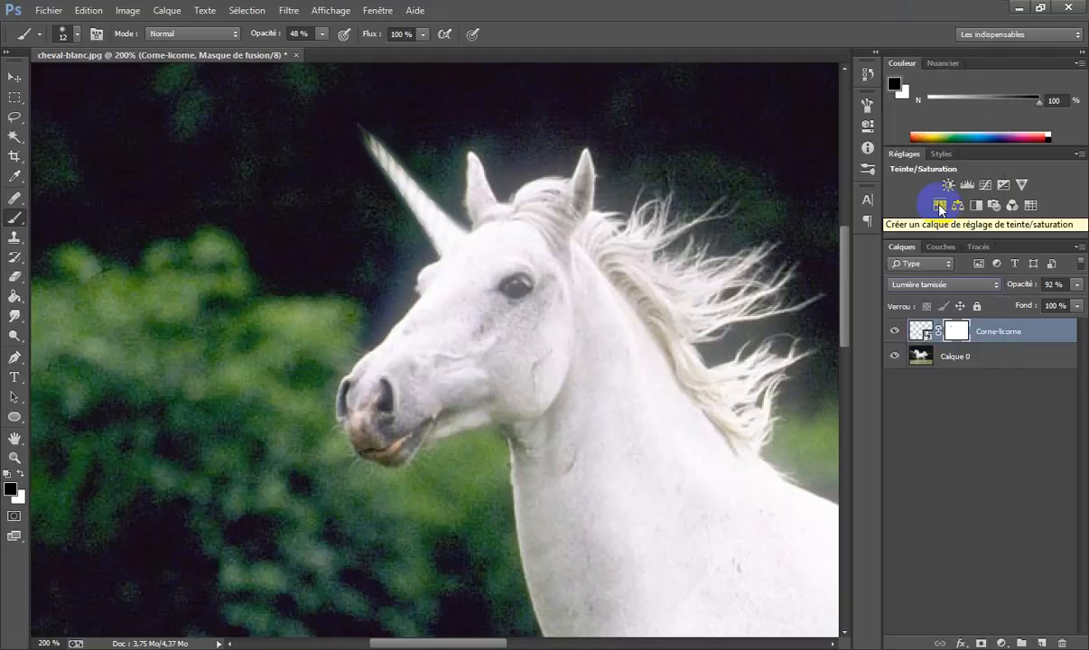
Step: Smudge the horn's tip on Calque 0 into a sharper, longer point with a 9 px brush at 78% strength
left_click(948, 360)
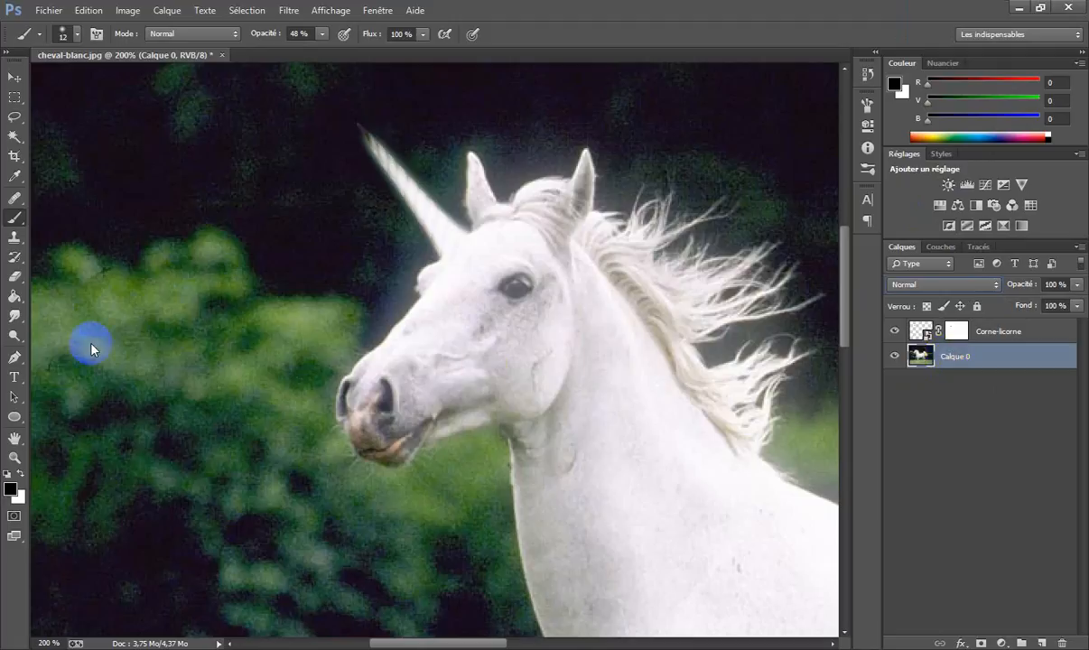
left_click(14, 314)
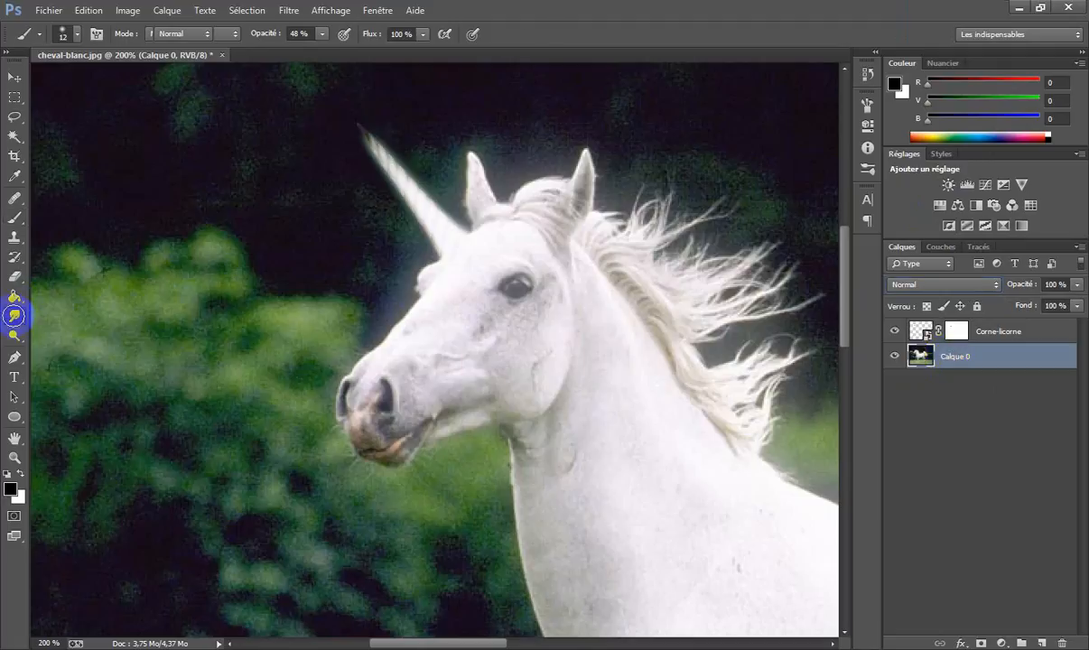
left_click_drag(456, 256, 464, 258)
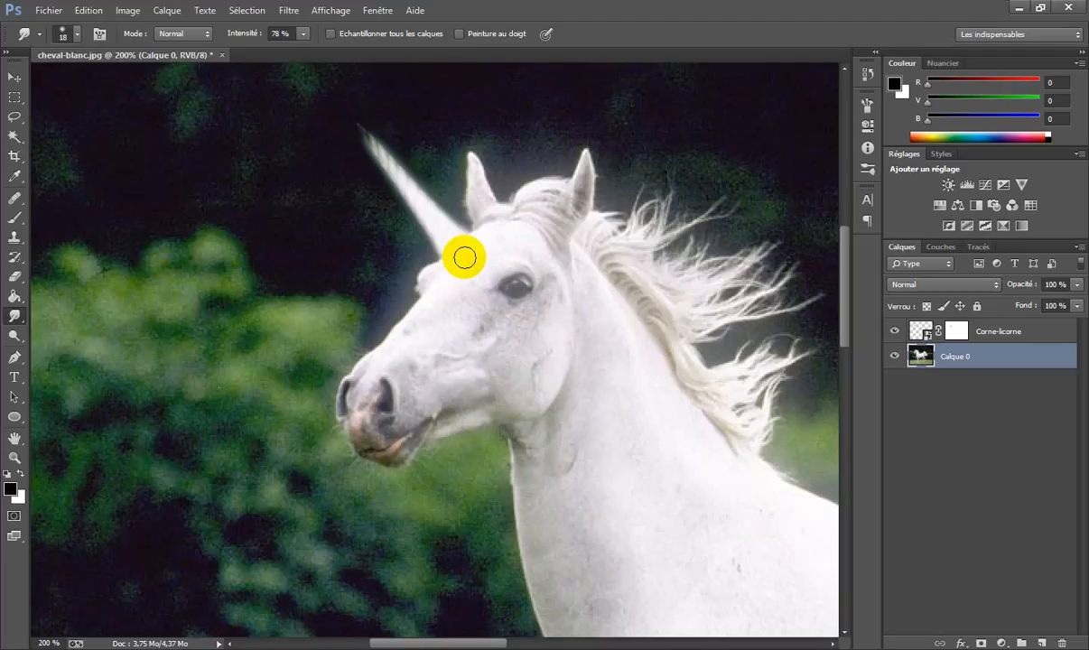
left_click_drag(464, 257, 459, 257)
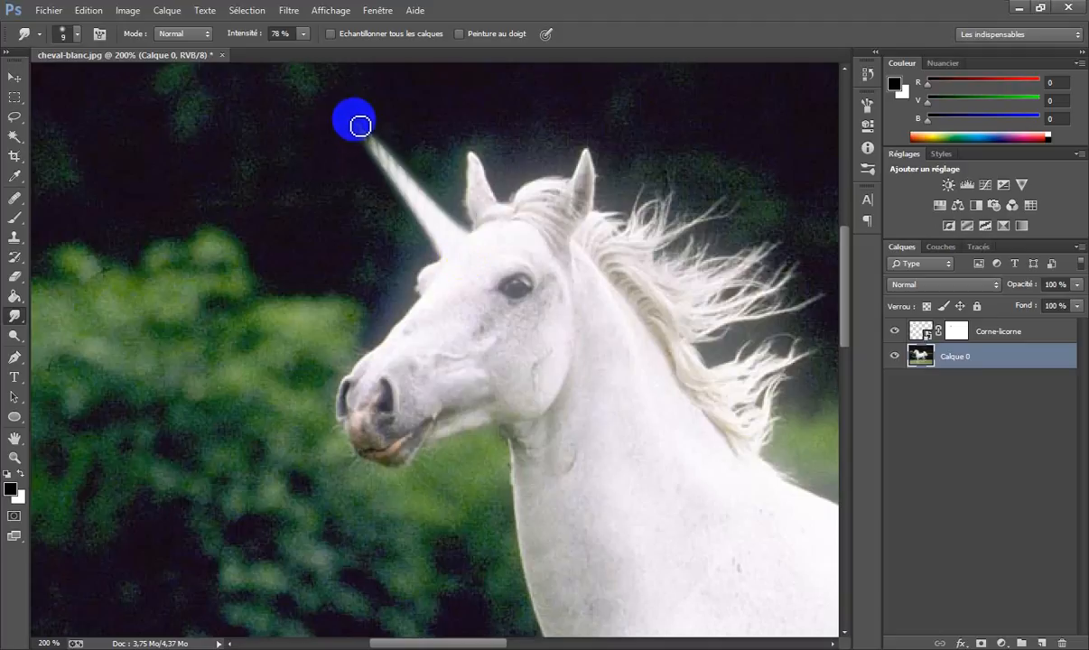
left_click_drag(361, 126, 352, 117)
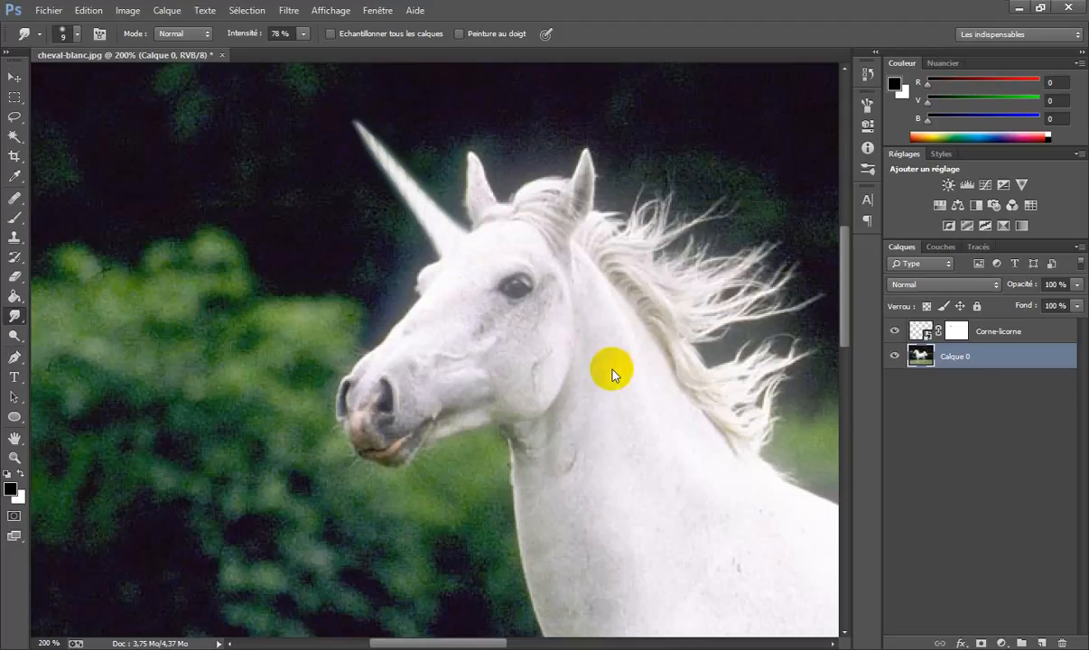
left_click(920, 398)
Step: Set the Corne-licorne layer's blending mode to Incrustation and its opacity to 100%
left_click(980, 332)
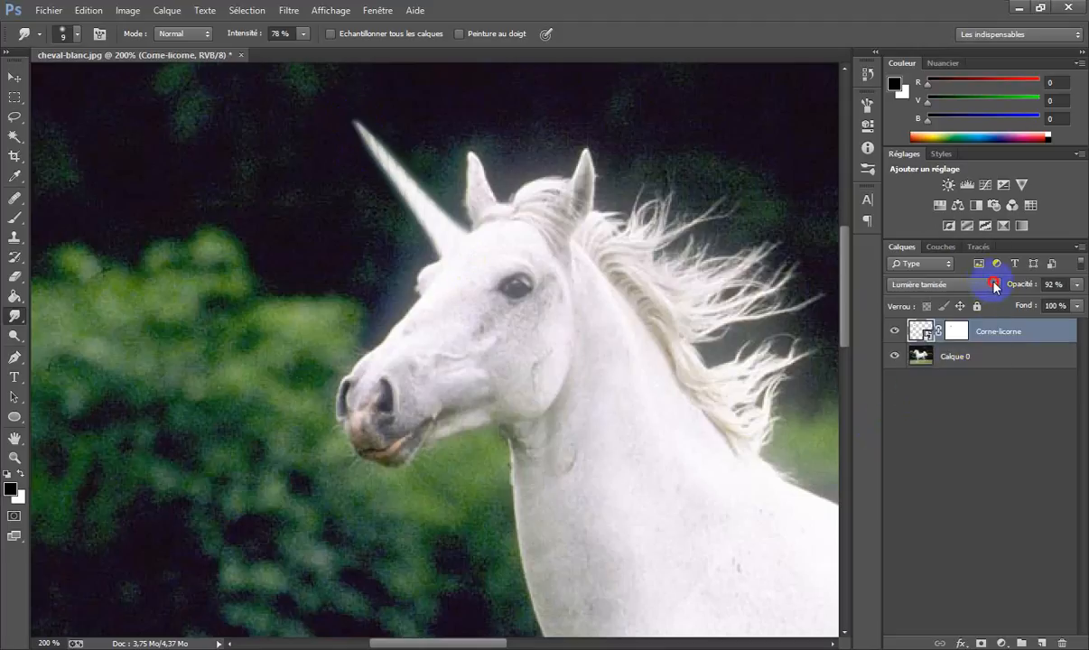
left_click(991, 286)
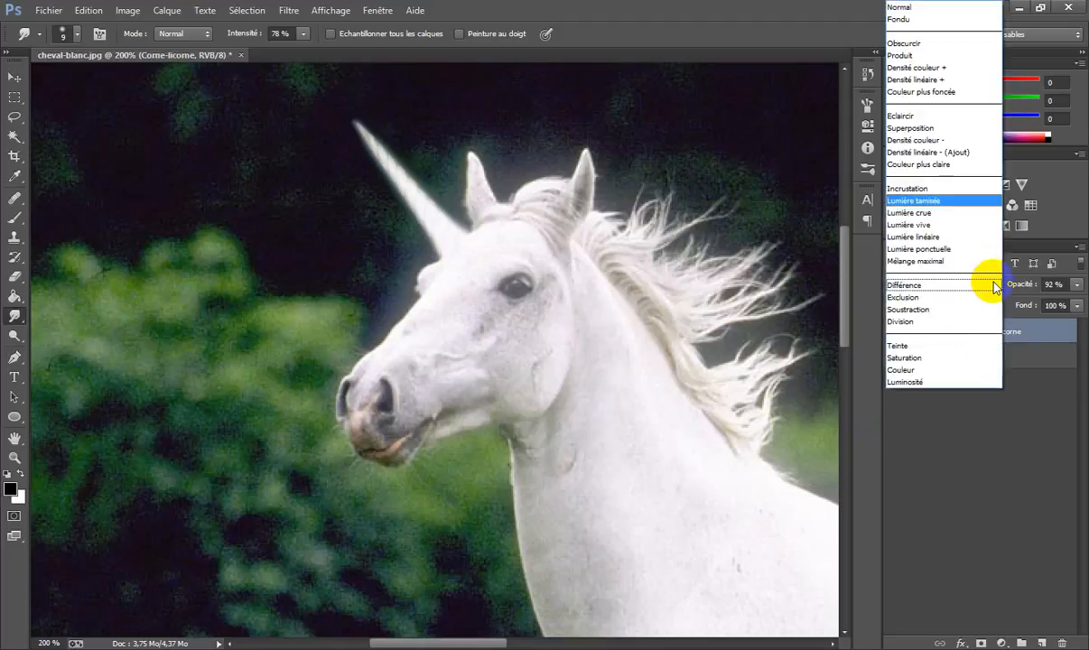
left_click(954, 189)
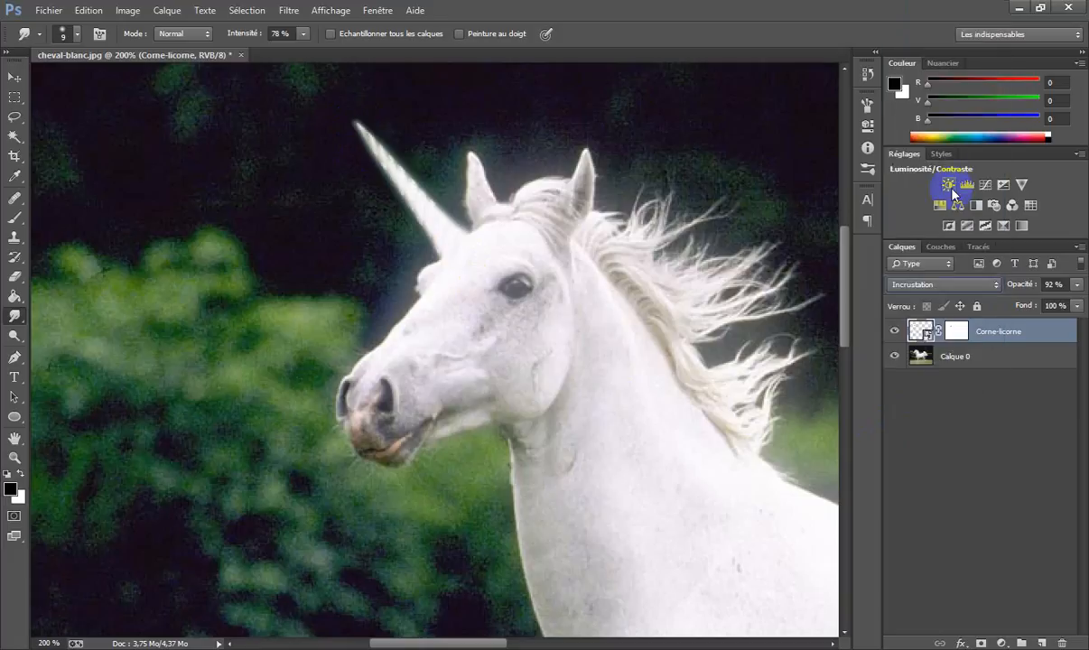
left_click(1077, 284)
left_click_drag(1075, 309, 1084, 301)
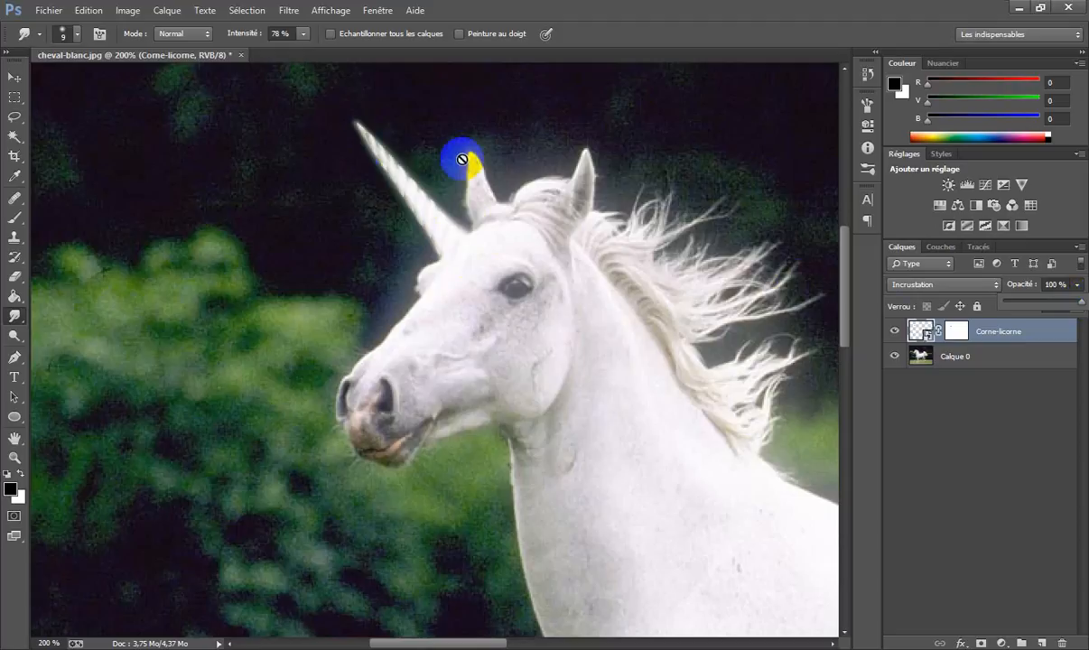
left_click_drag(800, 298, 803, 306)
Step: Merge the Corne-licorne layer down into Calque 0 and duplicate the merged layer
key("ctrl+minus")
key("ctrl+minus")
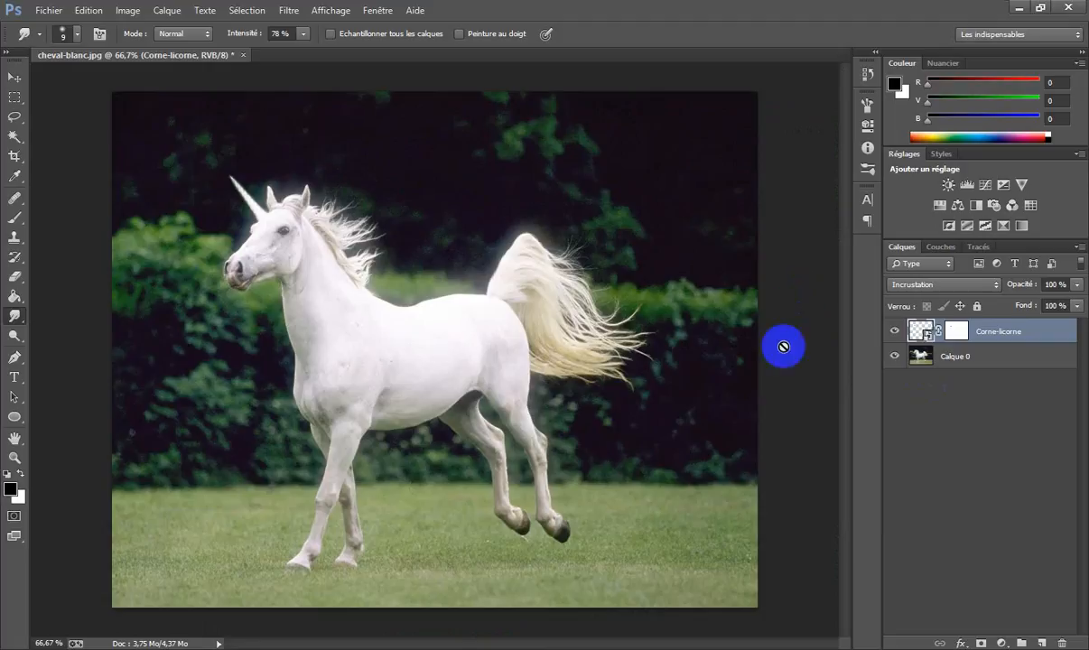
right_click(1013, 337)
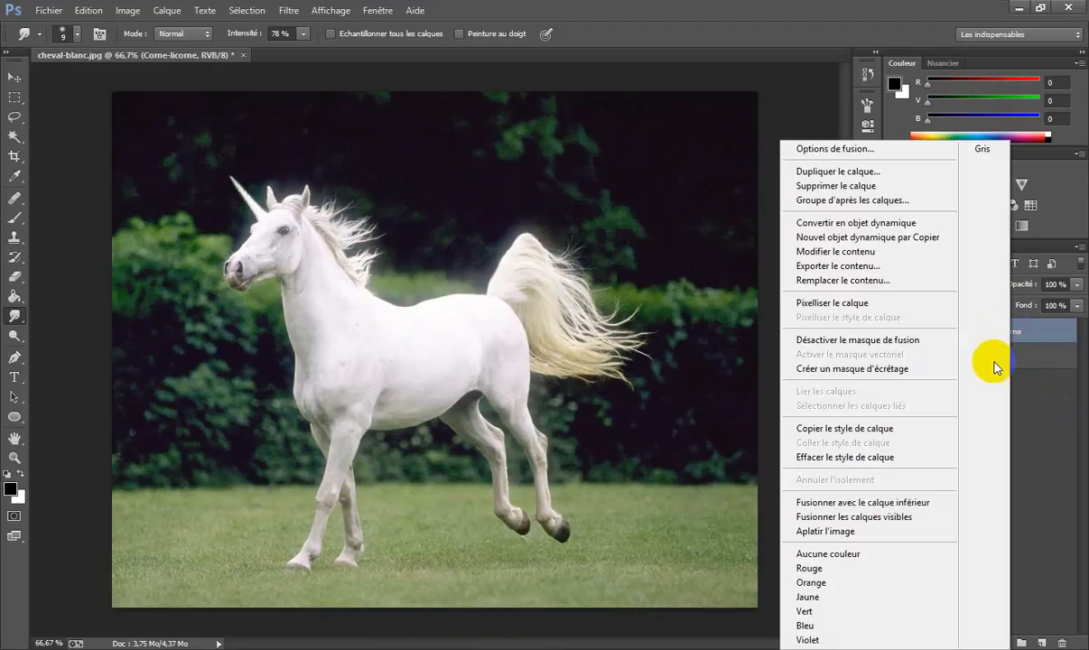
left_click(923, 503)
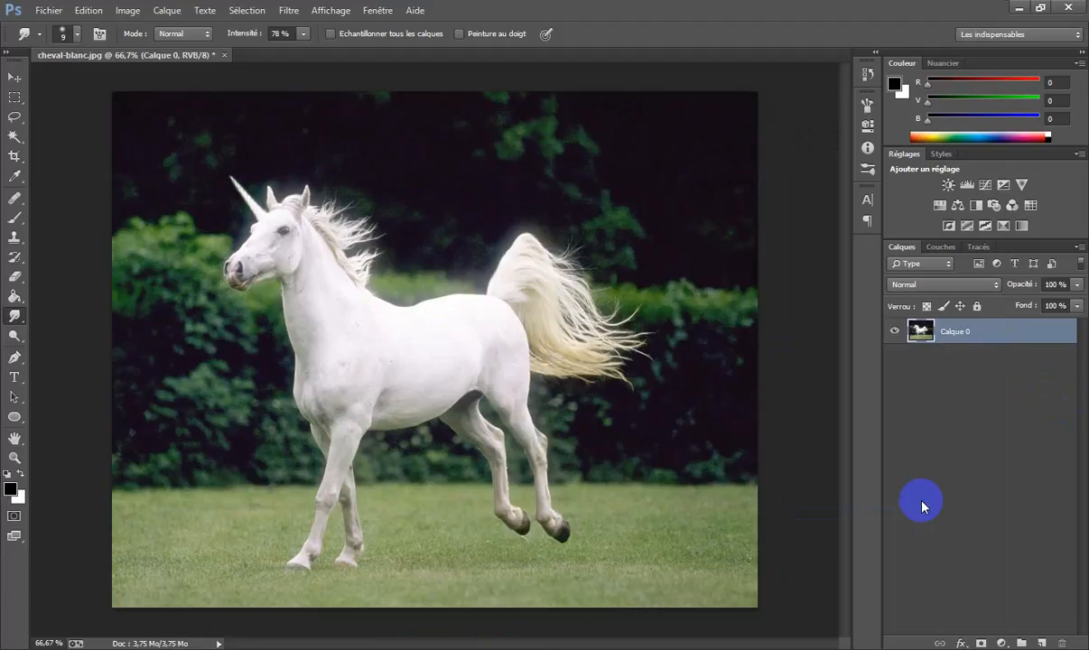
key("ctrl+j")
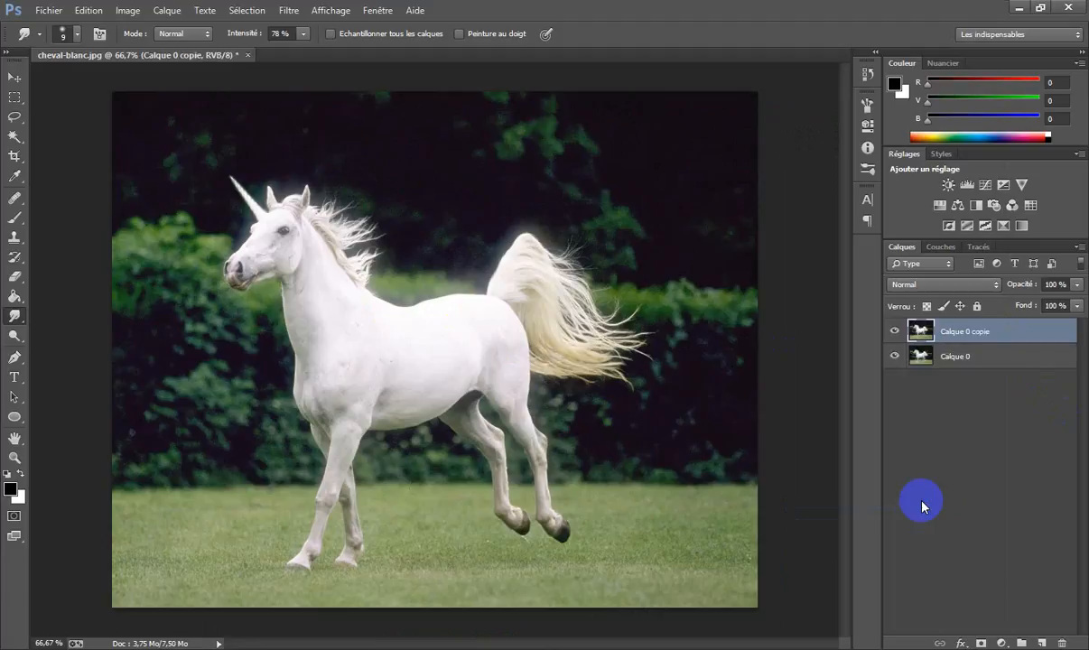
Step: Hide the Calque 0 copie layer and add a Teinte/Saturation adjustment layer above Calque 0
left_click(974, 358)
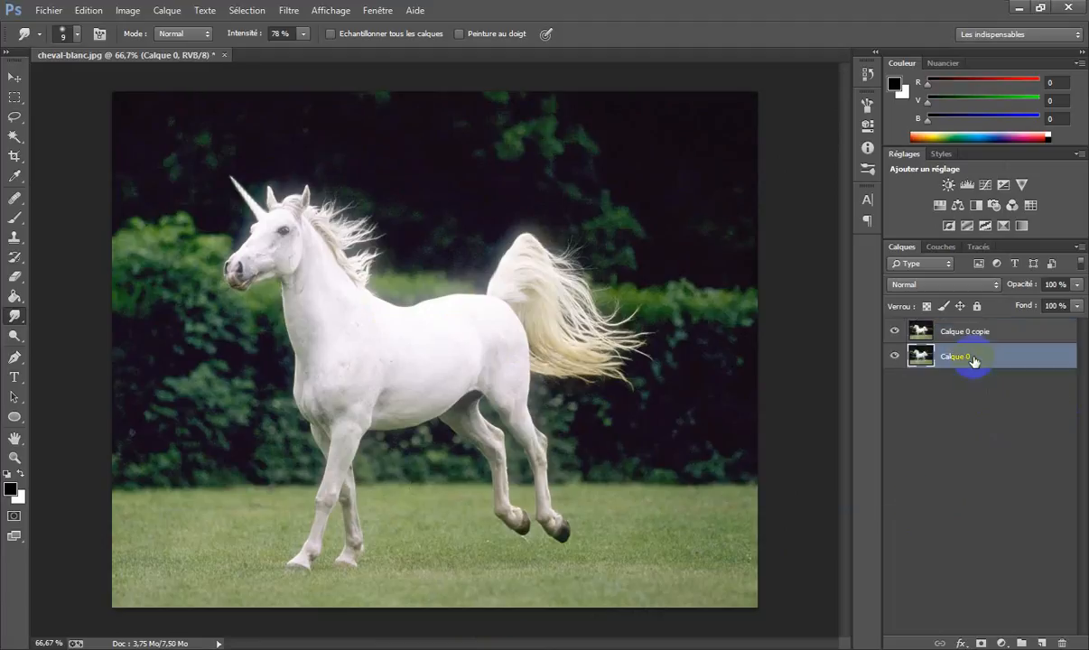
left_click(892, 331)
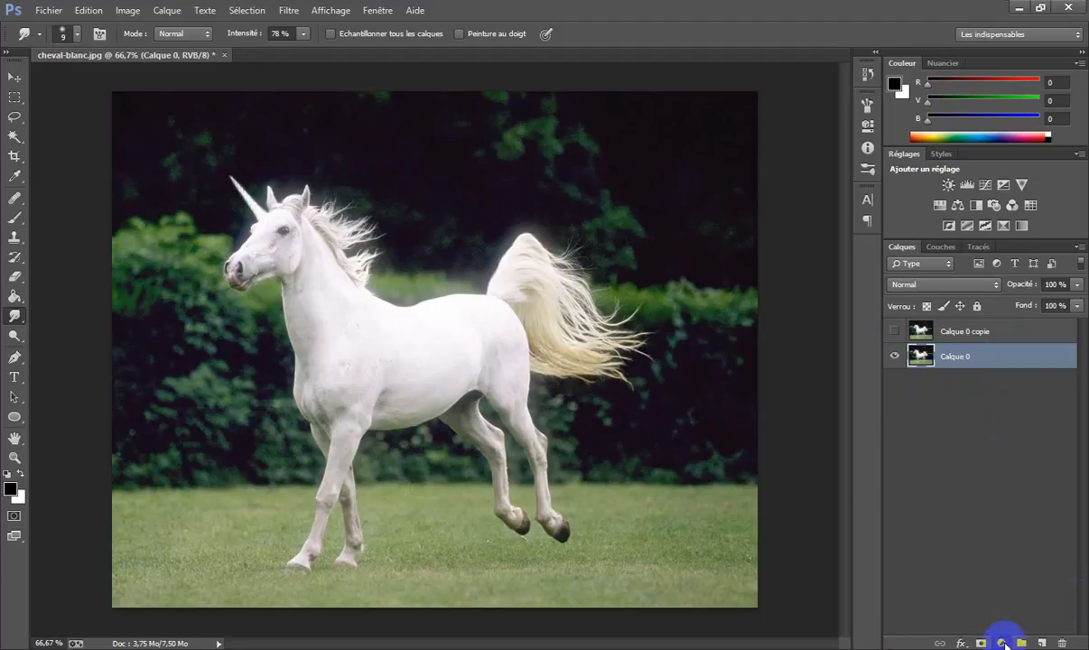
left_click(1005, 643)
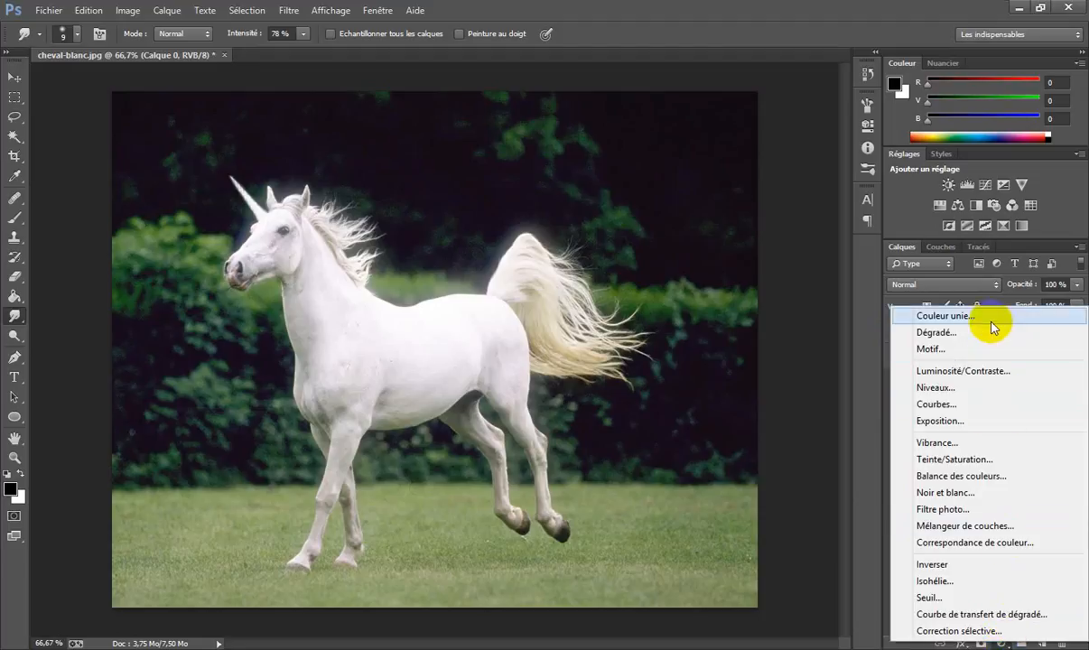
left_click(960, 460)
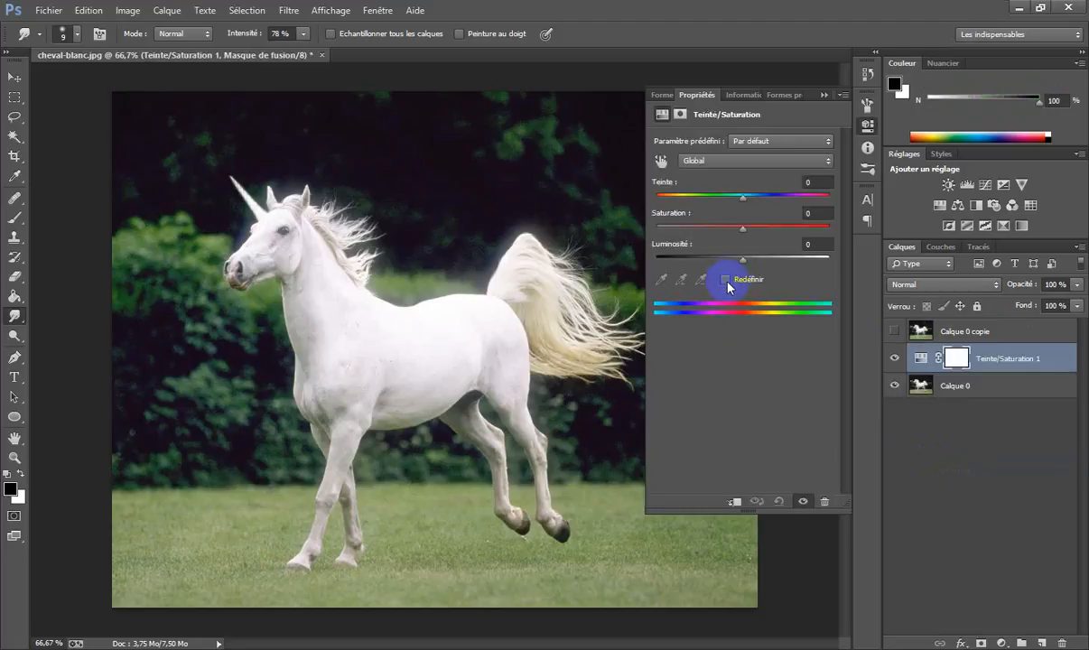
Step: Colorize the image with Redéfinir on, using Teinte 186, Saturation 70 and Luminosité -14
left_click(726, 280)
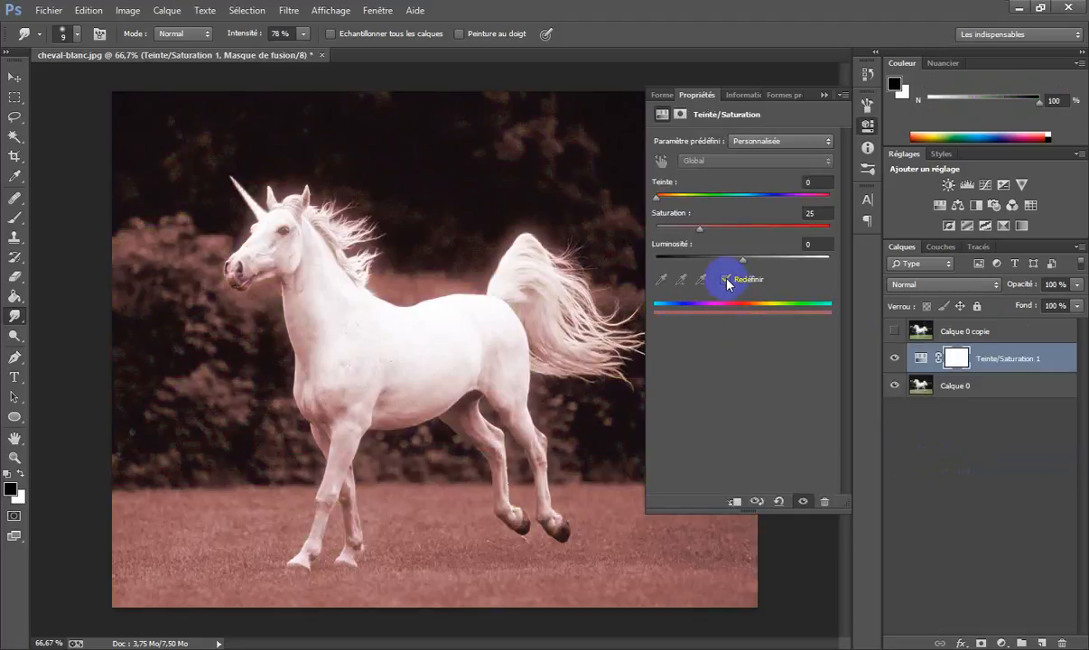
left_click(744, 196)
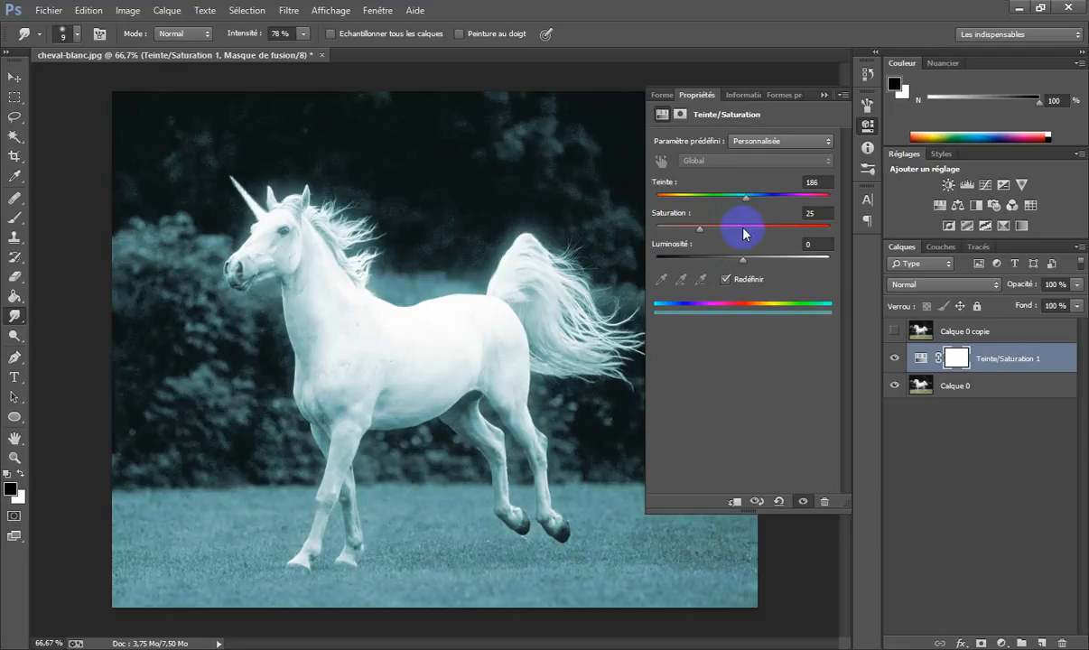
left_click(746, 226)
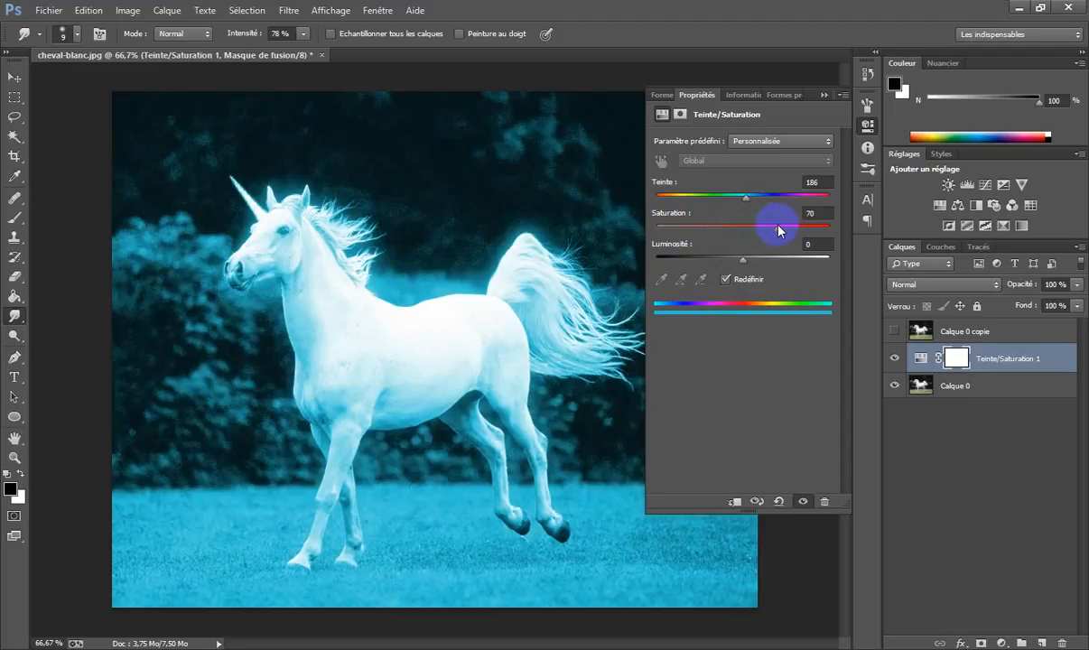
left_click(766, 262)
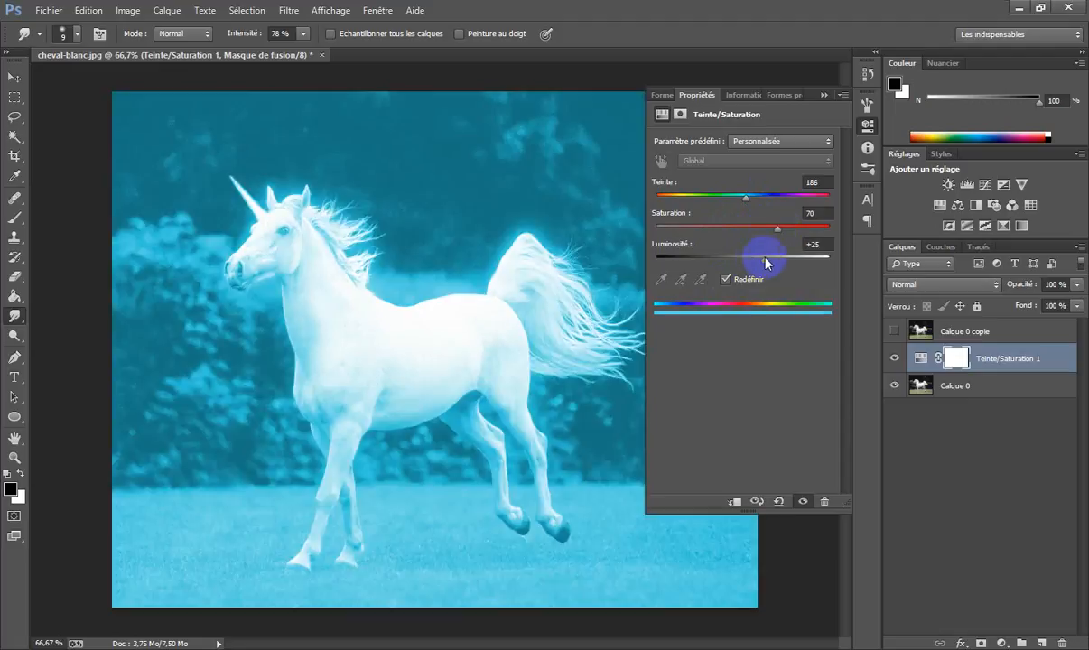
left_click_drag(766, 263, 732, 264)
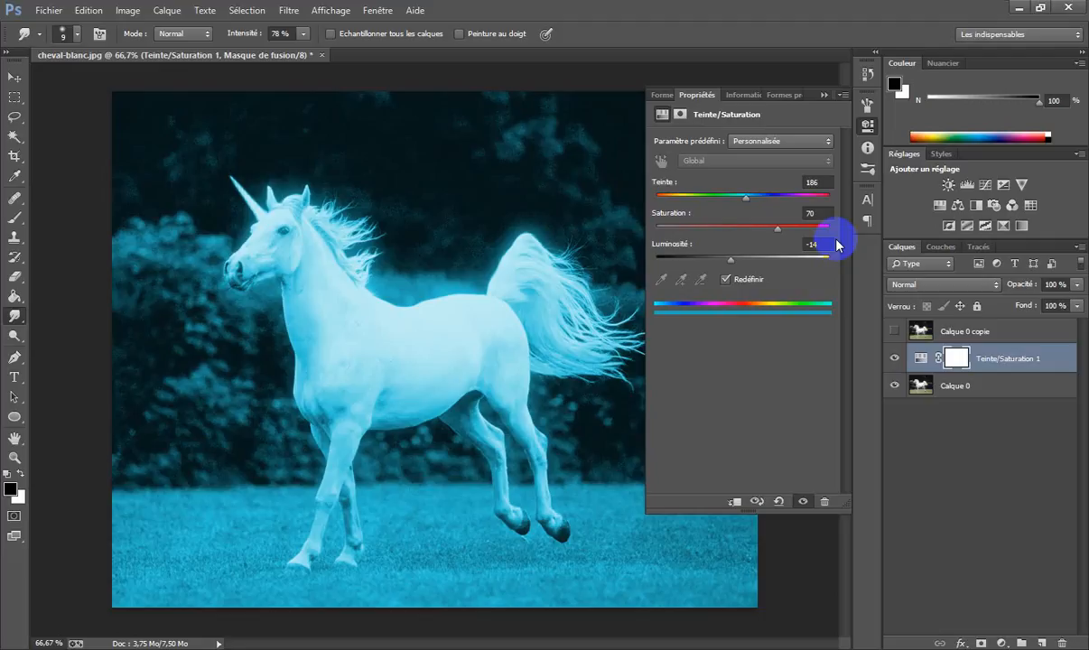
left_click(824, 95)
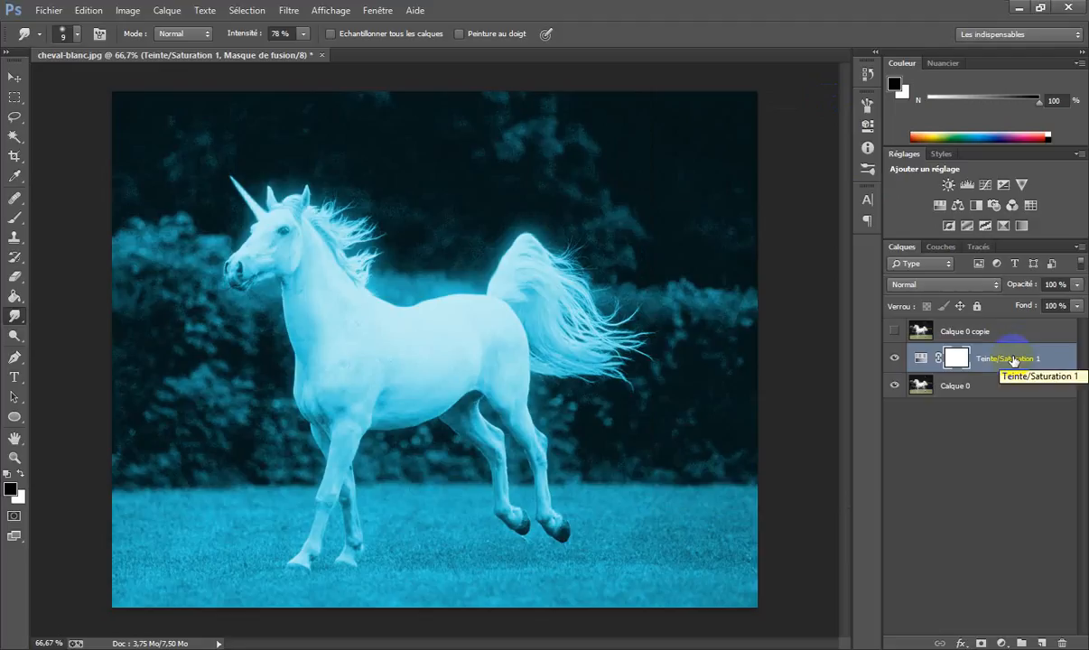
Step: Merge the Teinte/Saturation adjustment down into Calque 0 and show the Calque 0 copie layer again
right_click(1012, 360)
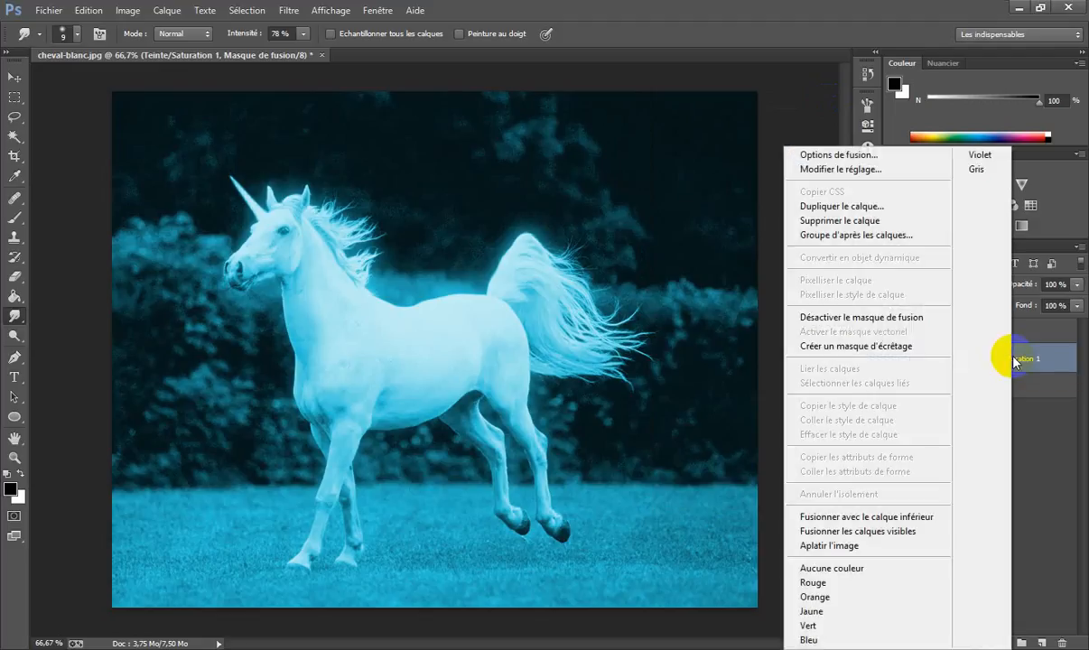
left_click(928, 522)
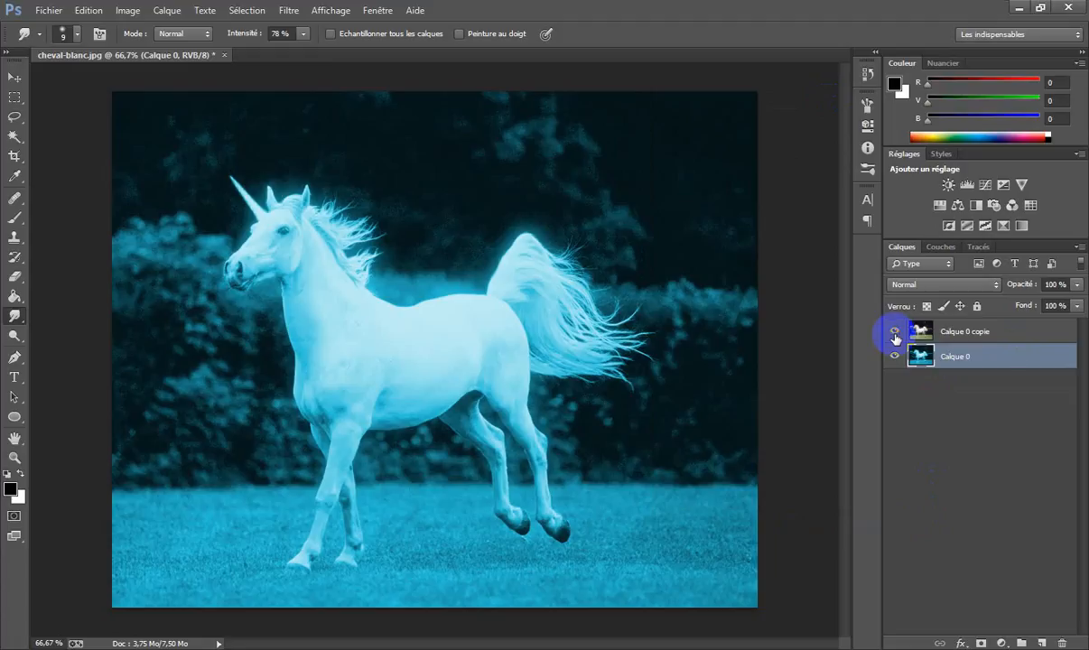
left_click(895, 335)
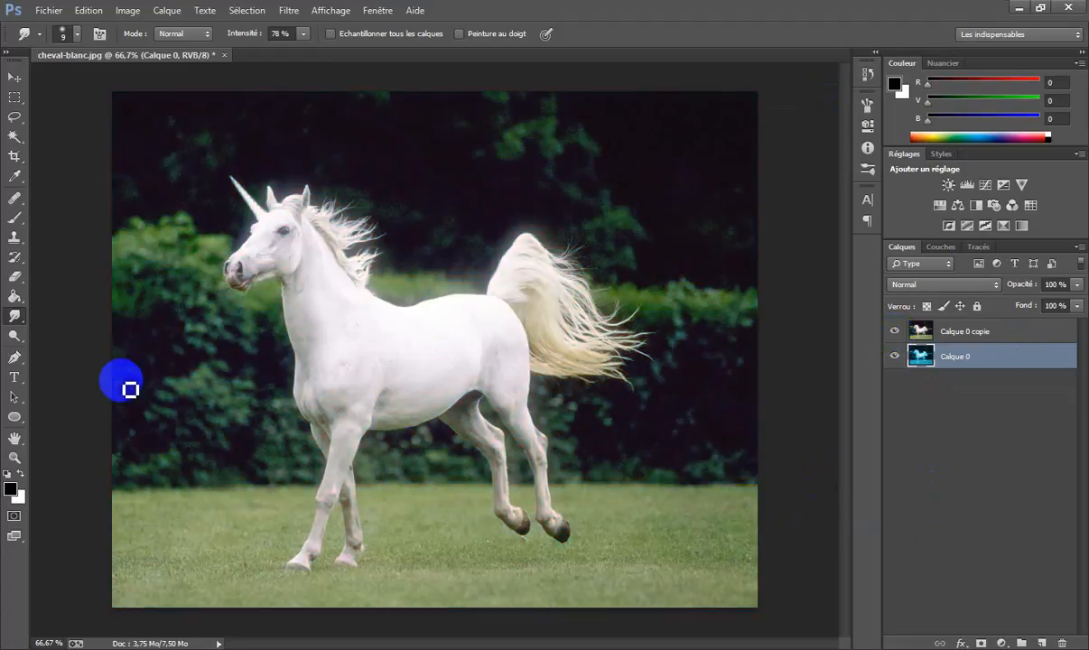
Step: Set up the Brush tool with a 99 px size and 25% opacity
left_click(16, 217)
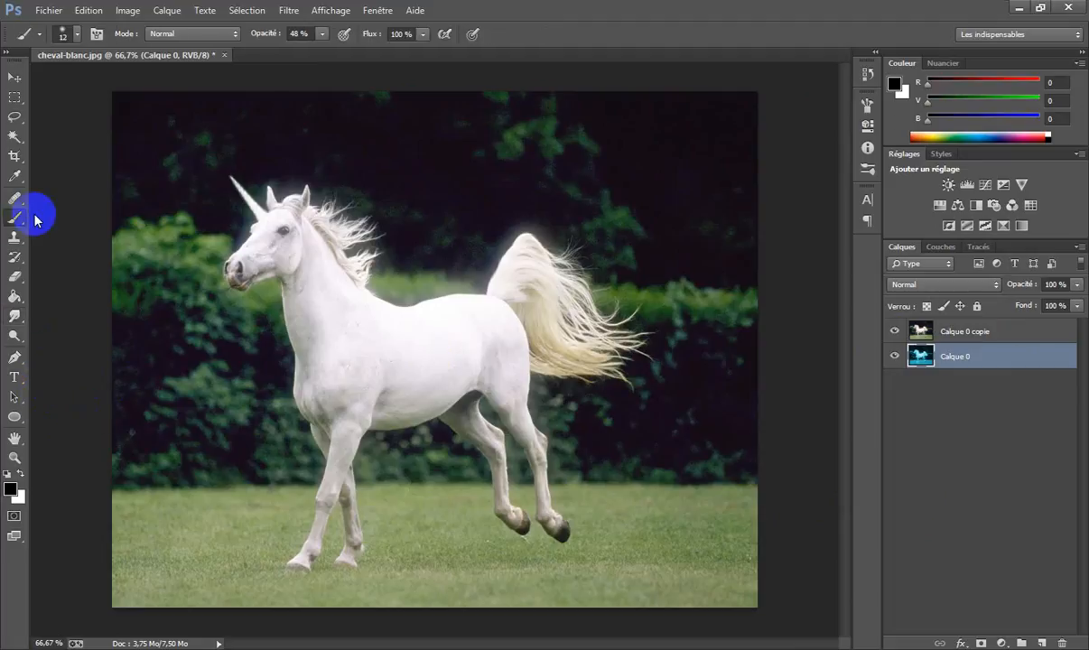
left_click(323, 34)
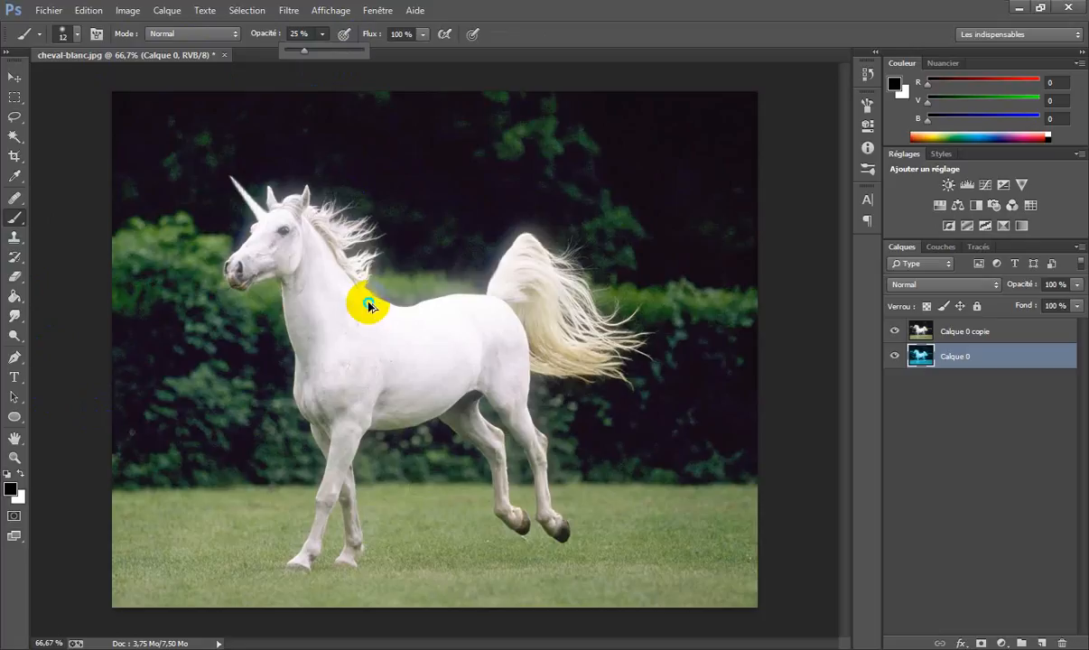
left_click_drag(369, 307, 402, 299)
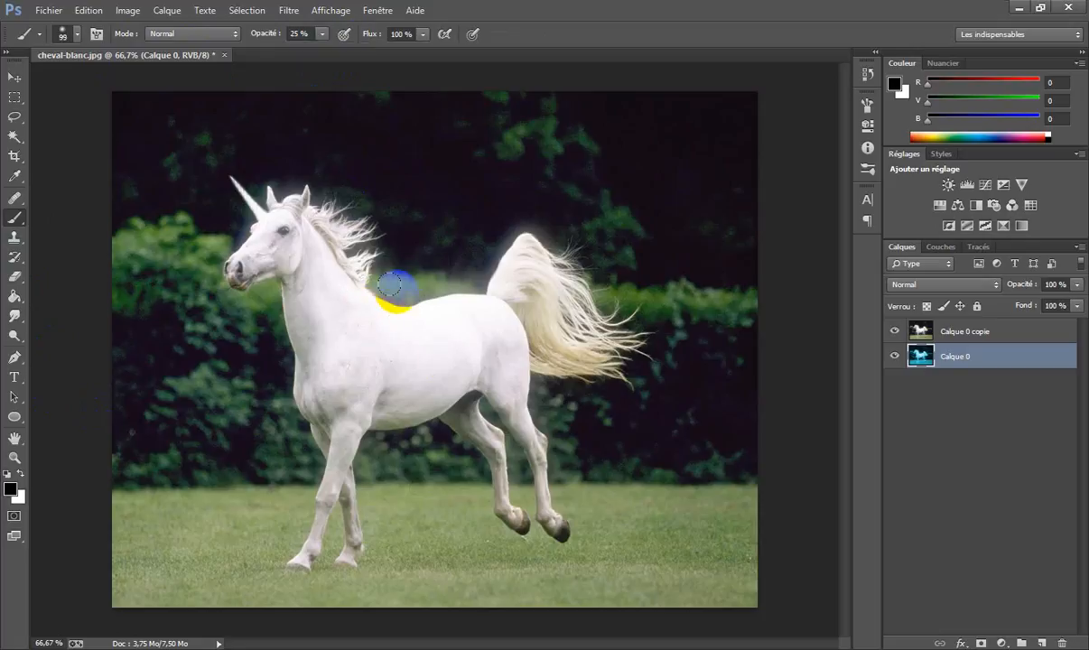
left_click(312, 217)
mouse_move(312, 217)
left_mouse_down()
mouse_move(333, 243)
mouse_move(325, 251)
left_mouse_up()
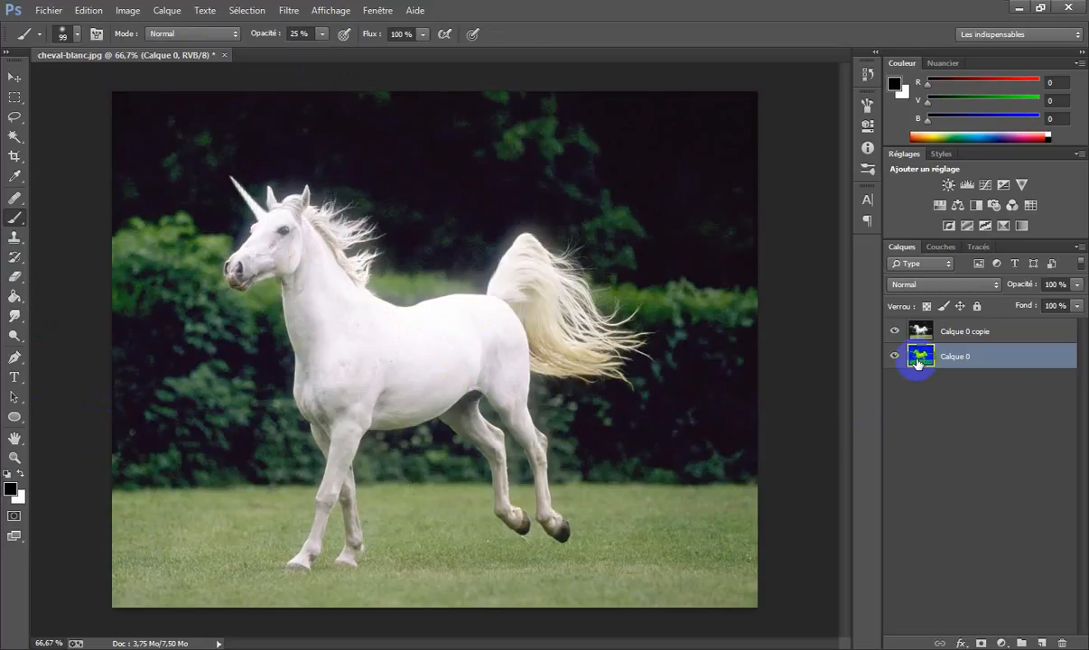
Step: Compare the blue layer with the original by toggling Calque 0 copie, and add a layer mask to Calque 0 copie
left_click(895, 331)
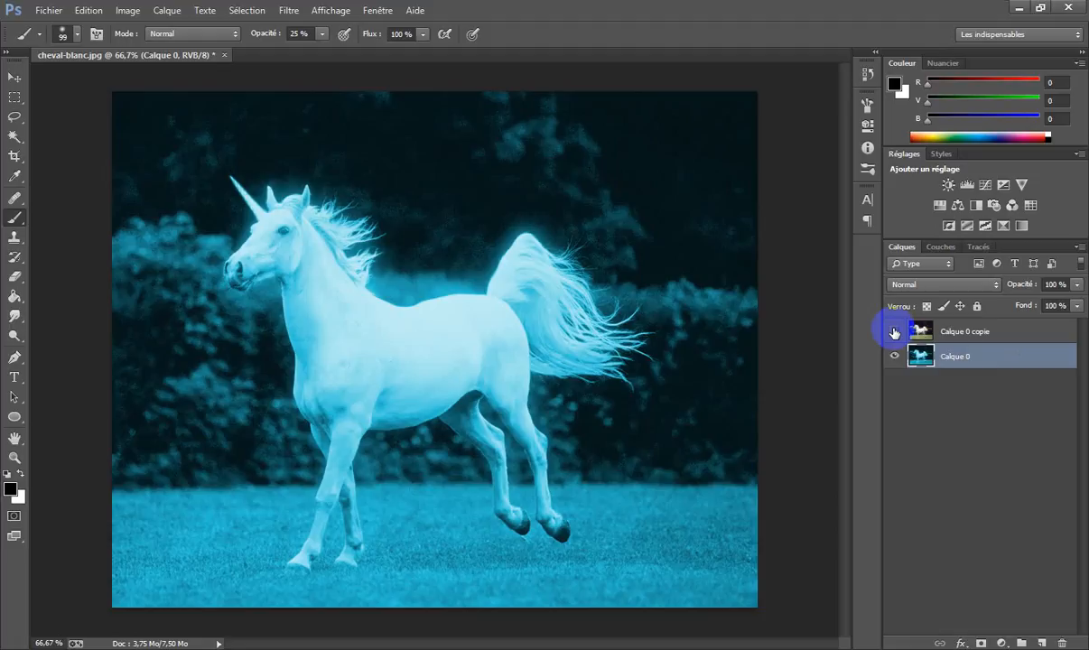
left_click(894, 331)
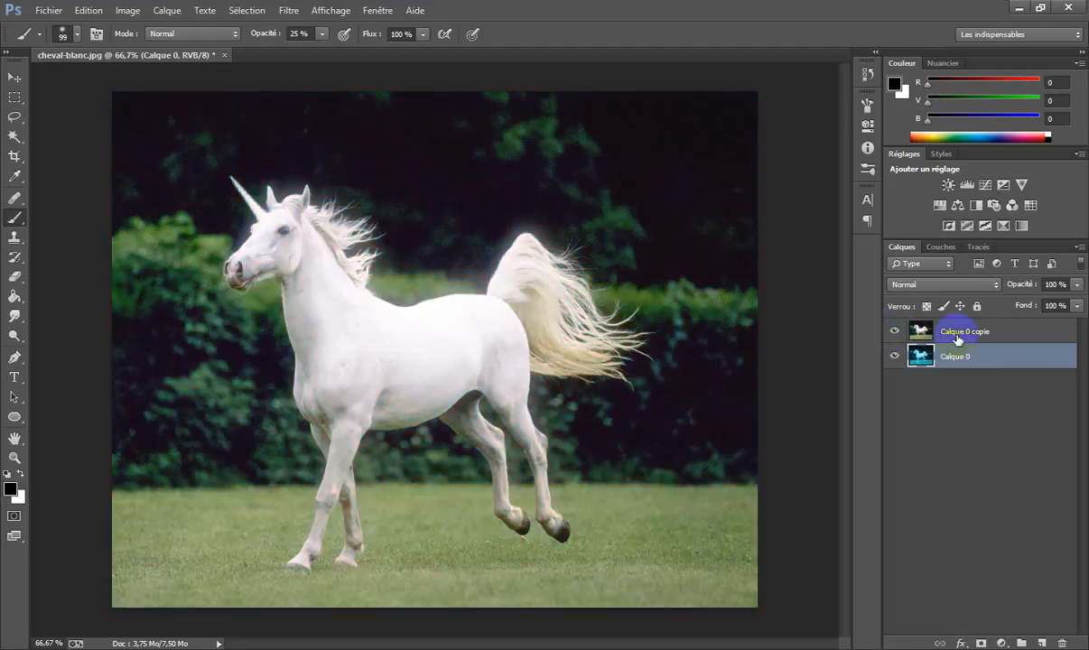
left_click(959, 338)
left_click(981, 643)
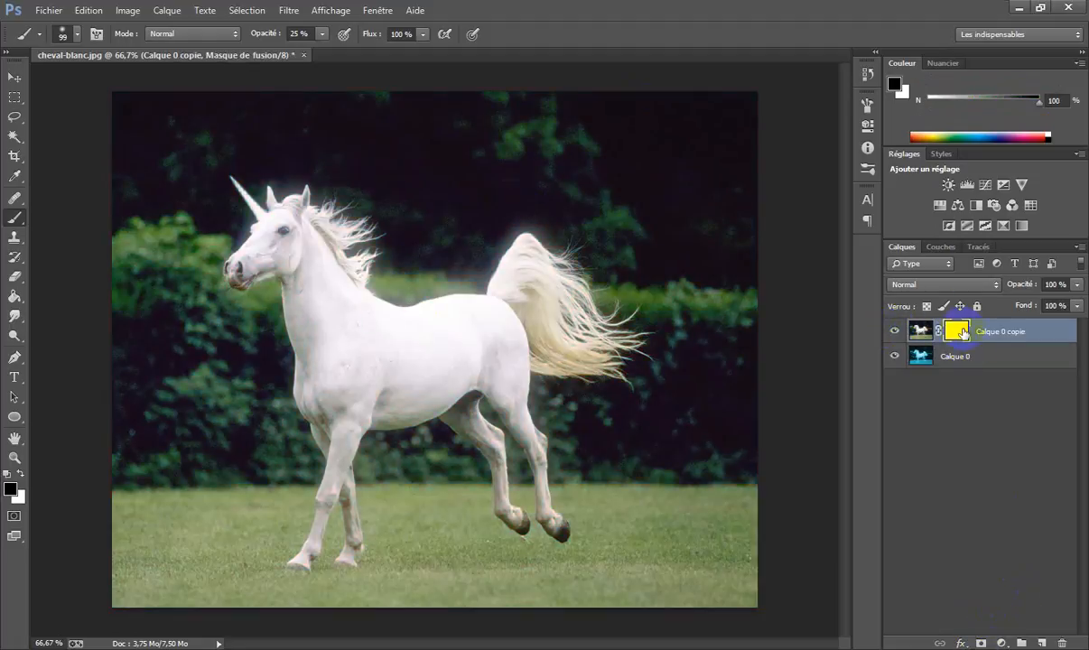
Step: Paint black on the Calque 0 copie mask over the mane, tail, body, legs, horn and head to reveal the blue tint
mouse_move(320, 235)
left_mouse_down()
mouse_move(347, 299)
mouse_move(474, 306)
mouse_move(455, 325)
mouse_move(516, 342)
mouse_move(503, 339)
mouse_move(502, 380)
mouse_move(518, 252)
mouse_move(464, 312)
mouse_move(507, 272)
mouse_move(550, 302)
mouse_move(552, 361)
mouse_move(603, 355)
mouse_move(604, 318)
mouse_move(587, 319)
mouse_move(534, 240)
mouse_move(534, 282)
mouse_move(578, 324)
mouse_move(608, 340)
mouse_move(641, 337)
mouse_move(632, 358)
mouse_move(589, 367)
mouse_move(640, 370)
left_mouse_up()
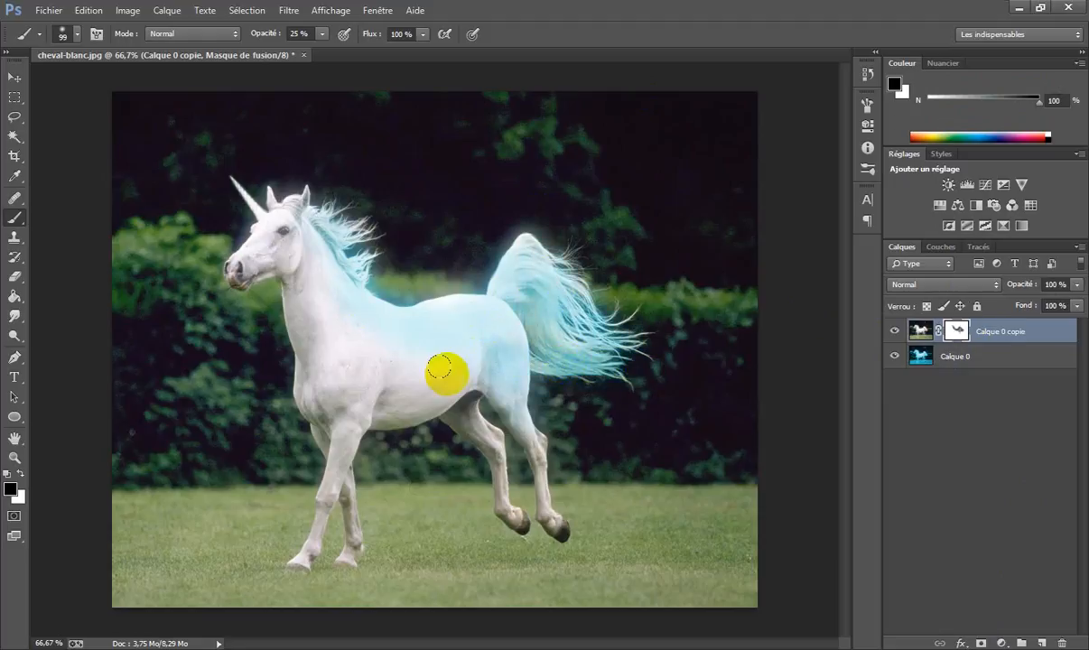
mouse_move(346, 406)
left_mouse_down()
mouse_move(319, 425)
mouse_move(310, 364)
mouse_move(316, 497)
mouse_move(339, 461)
mouse_move(287, 557)
mouse_move(338, 433)
mouse_move(354, 533)
mouse_move(461, 404)
mouse_move(507, 477)
mouse_move(517, 389)
mouse_move(561, 459)
mouse_move(537, 478)
mouse_move(538, 513)
left_mouse_up()
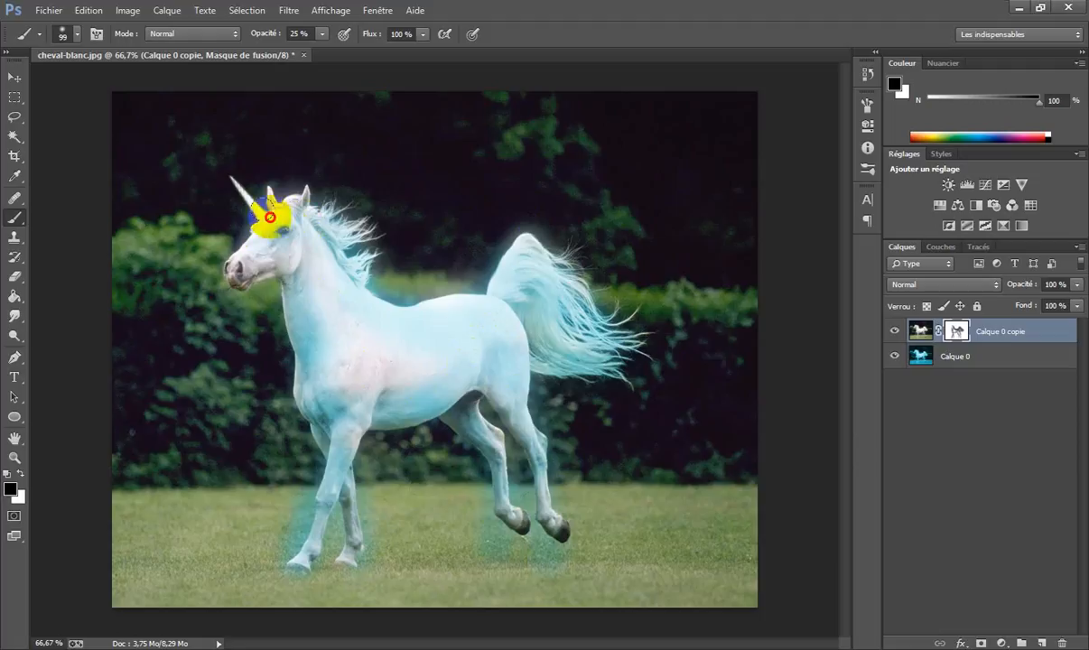
left_click(249, 201)
left_click(236, 172)
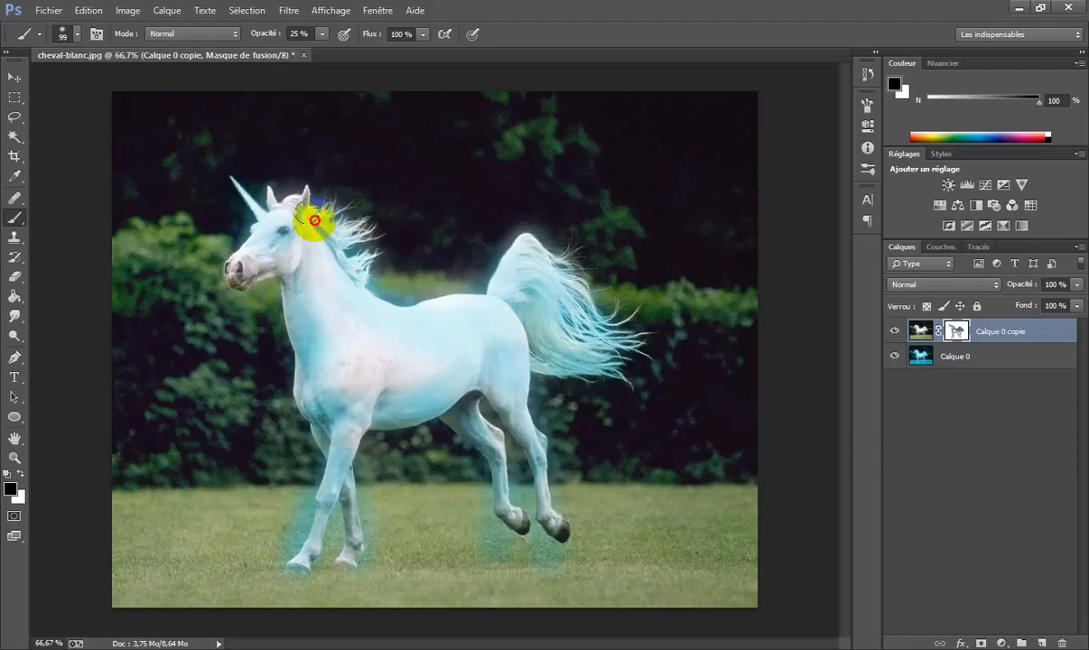
left_click(230, 276)
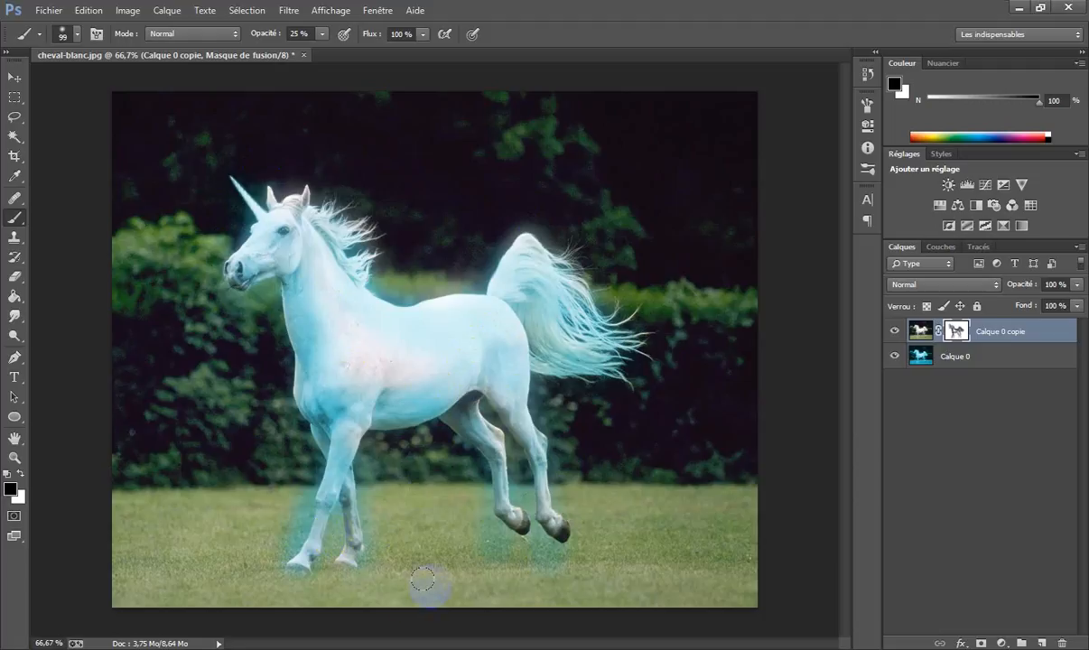
Step: Paint white on the mask at 9% opacity to remove the blue spill from the grass around the front and hind legs
key("x")
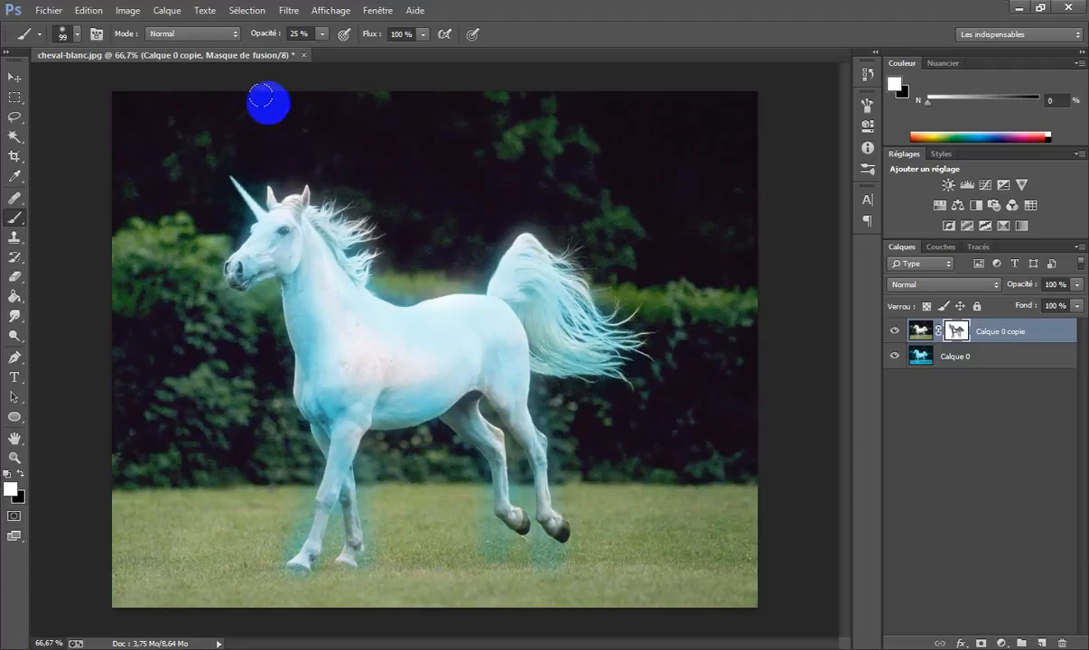
left_click(321, 35)
left_click_drag(310, 54, 300, 80)
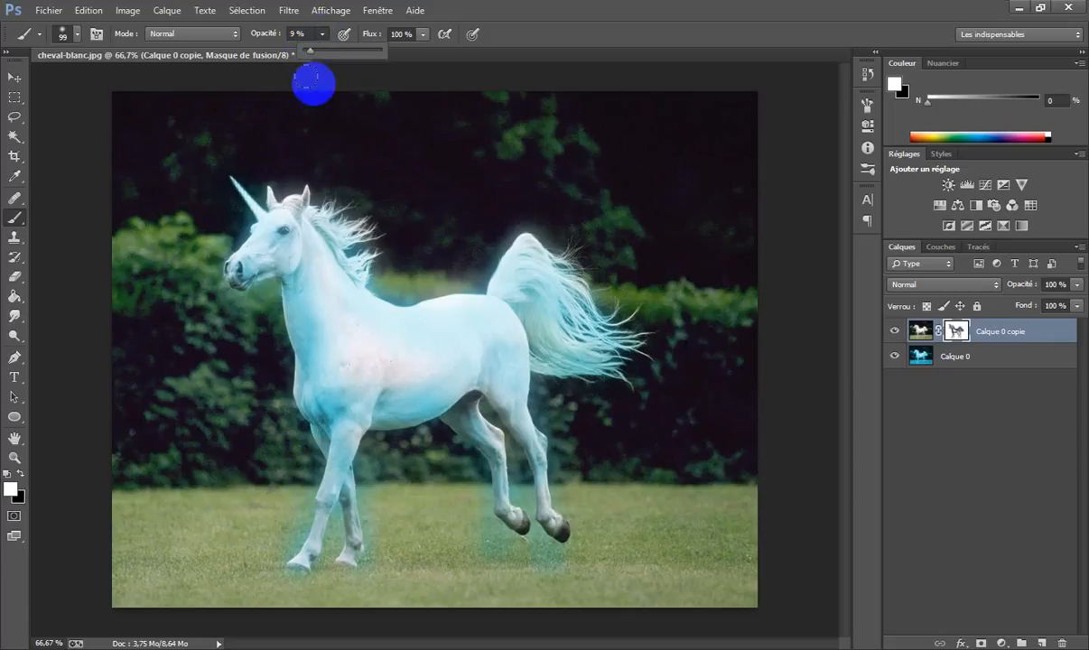
left_click(280, 451)
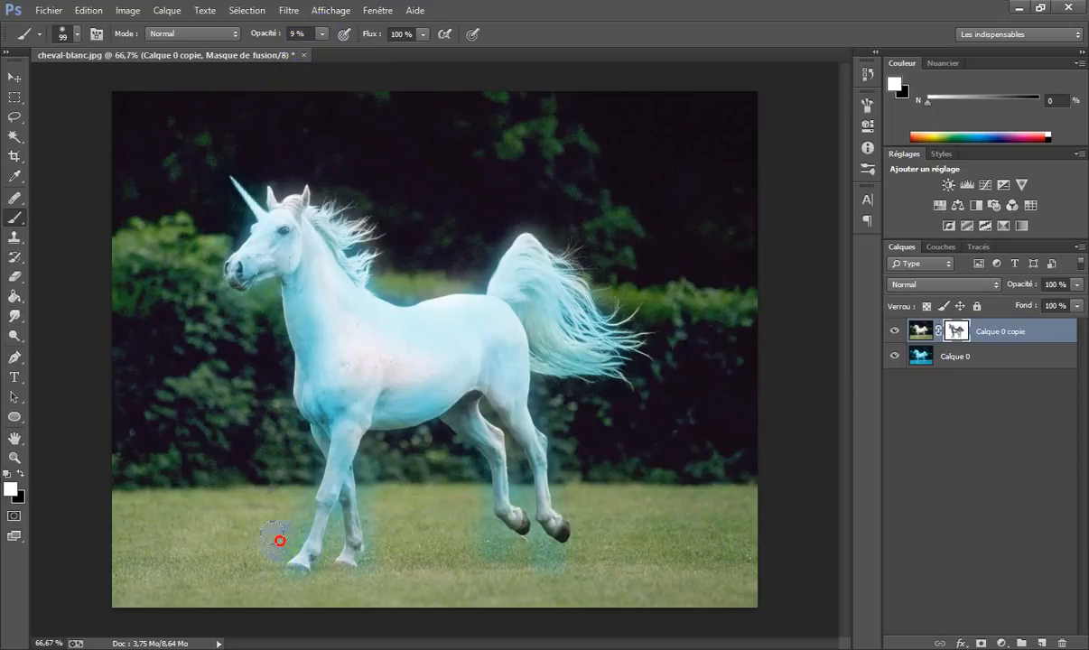
mouse_move(289, 549)
left_mouse_down()
mouse_move(273, 573)
mouse_move(306, 588)
left_mouse_up()
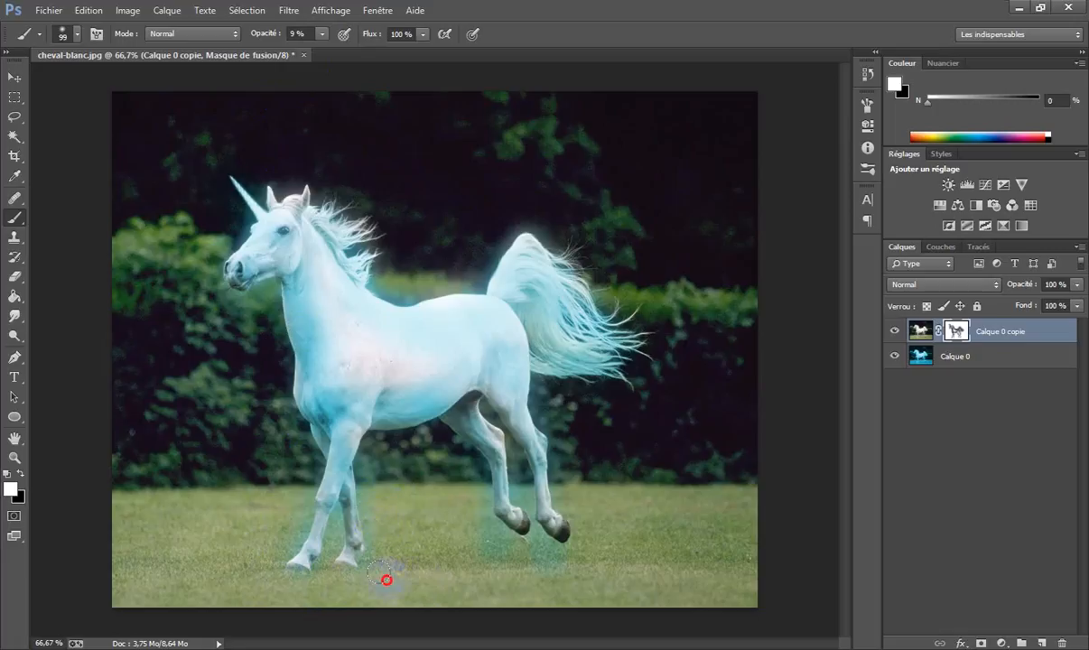
mouse_move(379, 569)
left_mouse_down()
mouse_move(348, 589)
mouse_move(329, 506)
mouse_move(346, 604)
left_mouse_up()
left_click(291, 469)
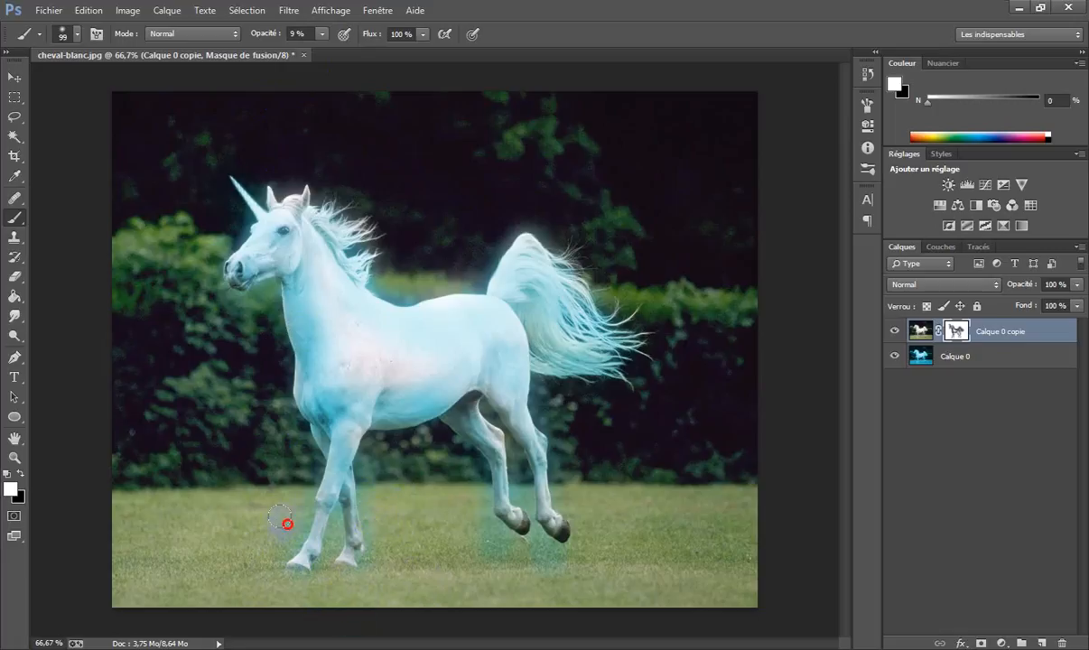
left_click(460, 516)
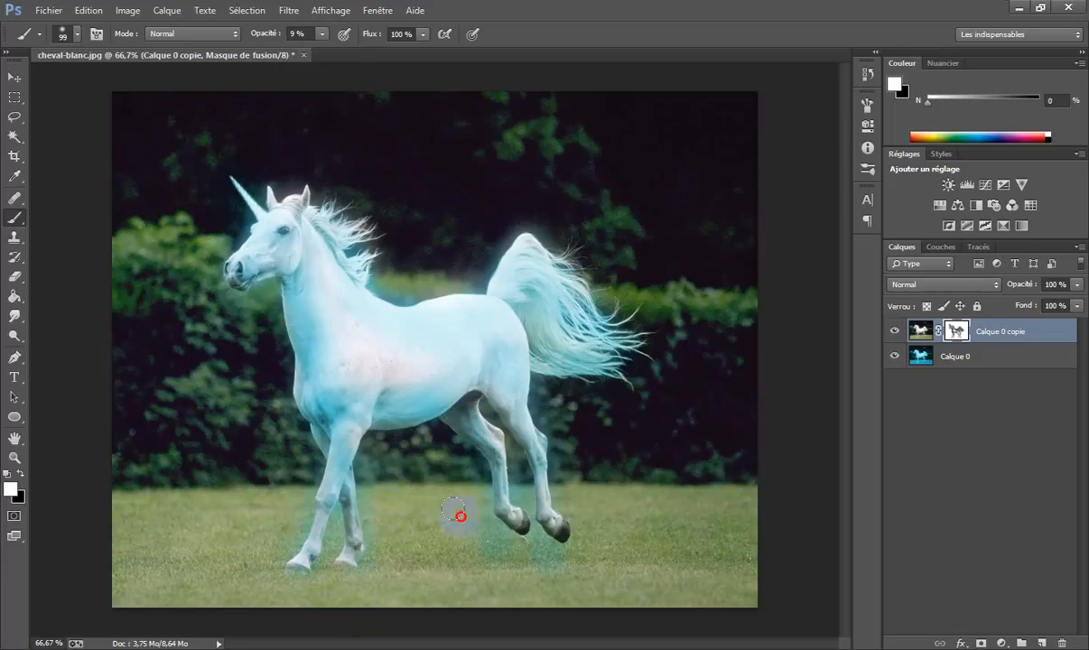
left_click_drag(460, 510, 466, 533)
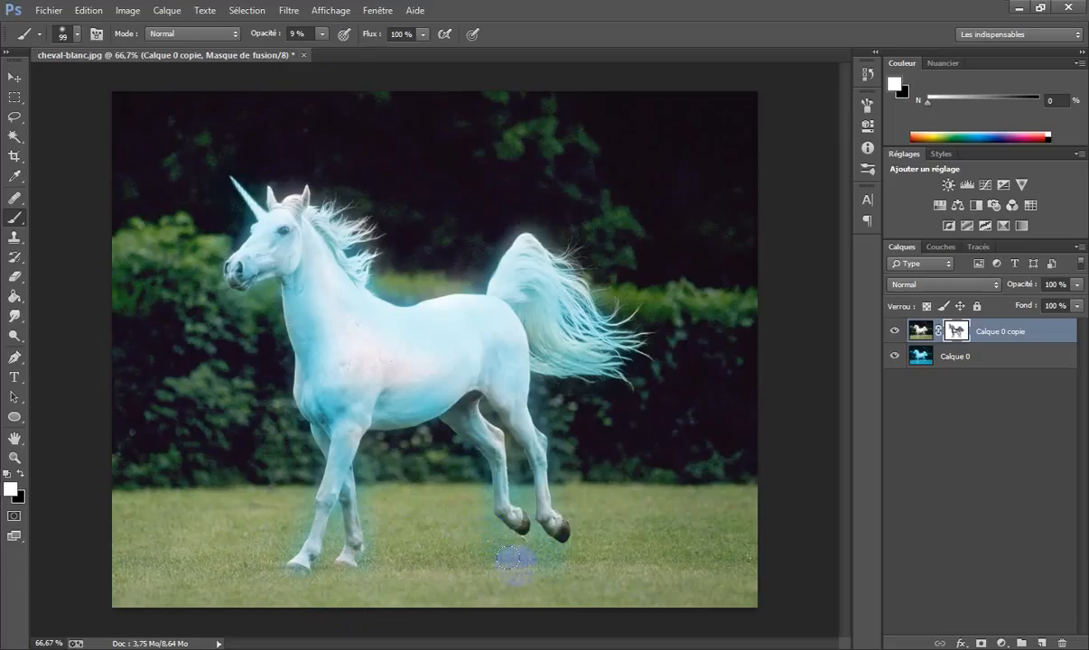
Step: Raise the brush opacity to 19% and clean the remaining blue spill from the background around the hind hooves
left_click(322, 33)
left_click_drag(317, 50, 332, 56)
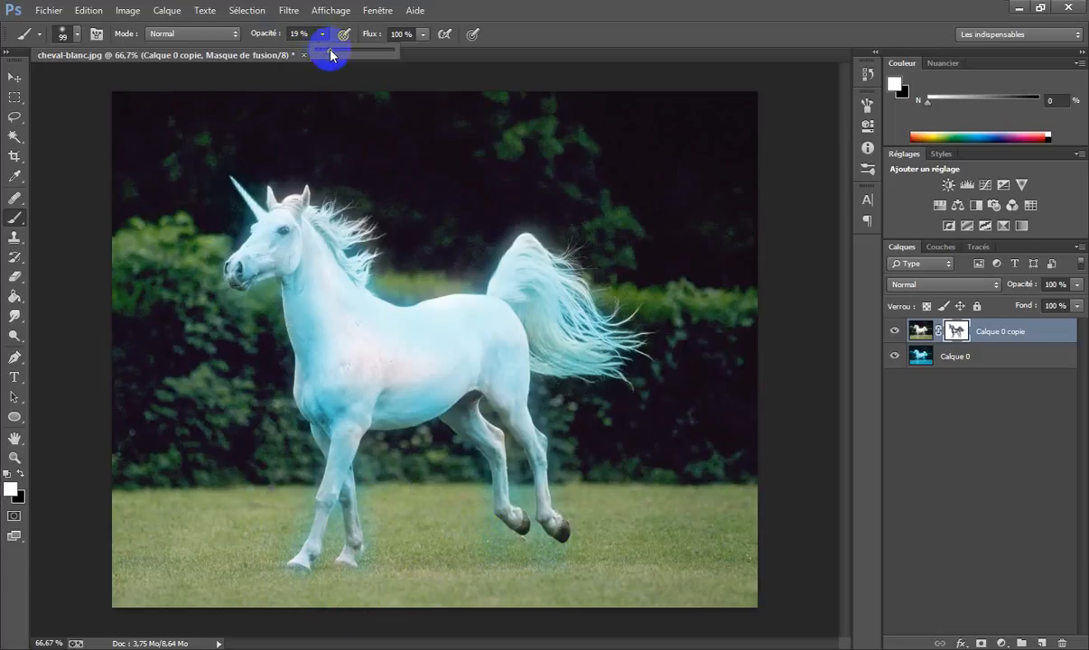
mouse_move(544, 569)
left_mouse_down()
mouse_move(503, 552)
mouse_move(458, 508)
left_mouse_up()
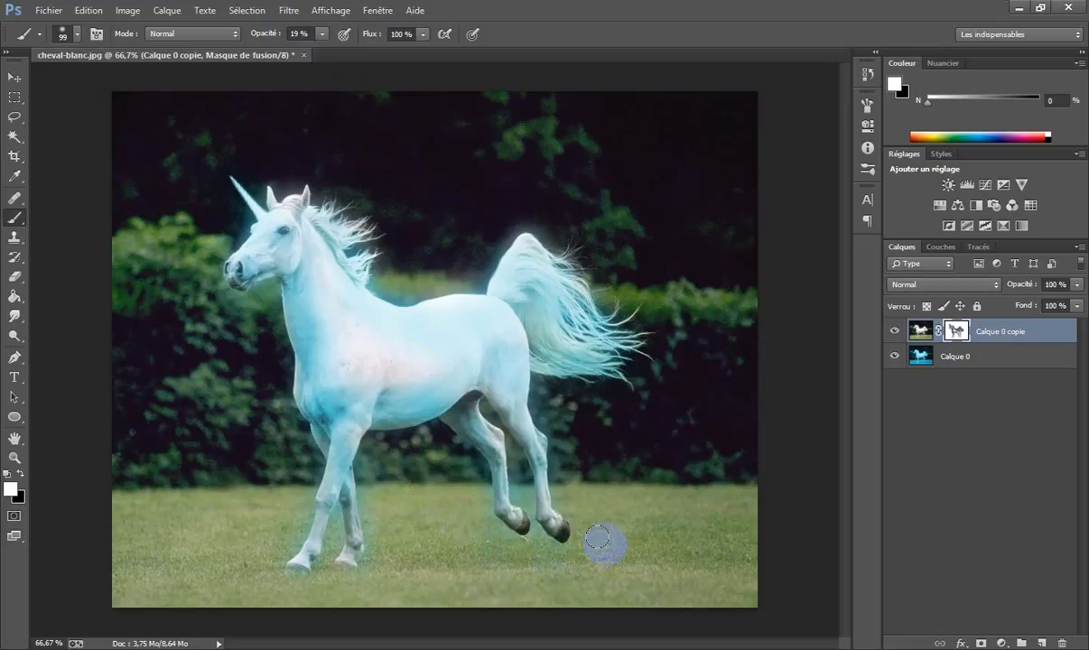
mouse_move(598, 539)
left_mouse_down()
mouse_move(578, 463)
mouse_move(477, 466)
mouse_move(499, 451)
mouse_move(640, 562)
mouse_move(609, 484)
mouse_move(635, 567)
mouse_move(745, 506)
mouse_move(547, 236)
mouse_move(647, 360)
mouse_move(608, 377)
mouse_move(586, 299)
mouse_move(467, 255)
mouse_move(394, 348)
mouse_move(306, 348)
mouse_move(315, 252)
mouse_move(365, 243)
mouse_move(272, 226)
mouse_move(243, 182)
mouse_move(200, 325)
mouse_move(384, 399)
mouse_move(348, 425)
mouse_move(324, 392)
mouse_move(513, 364)
mouse_move(701, 433)
left_mouse_up()
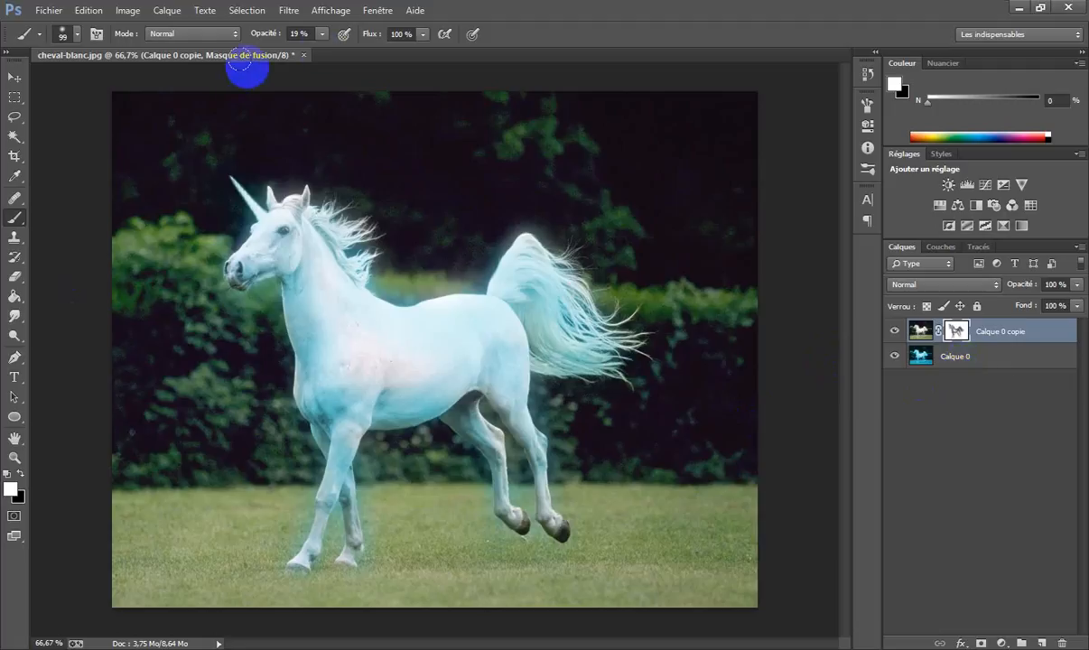
Step: Set the brush opacity to 79% and paint black on the Calque 0 copie mask over the horn to strengthen its cyan tint
left_click_drag(322, 33, 370, 54)
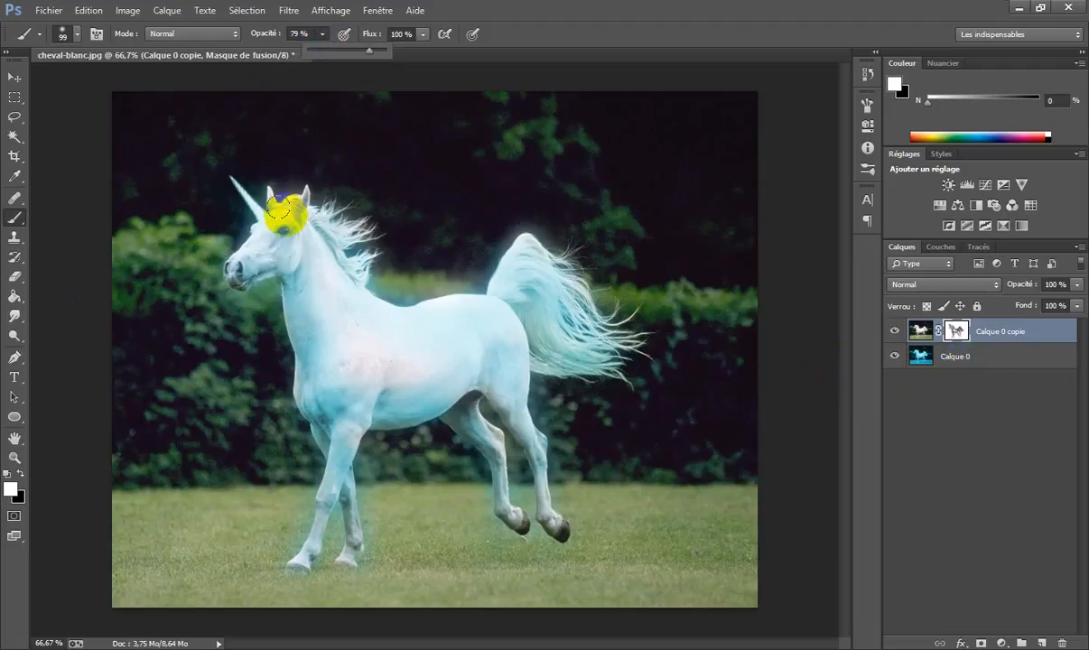
left_click(14, 472)
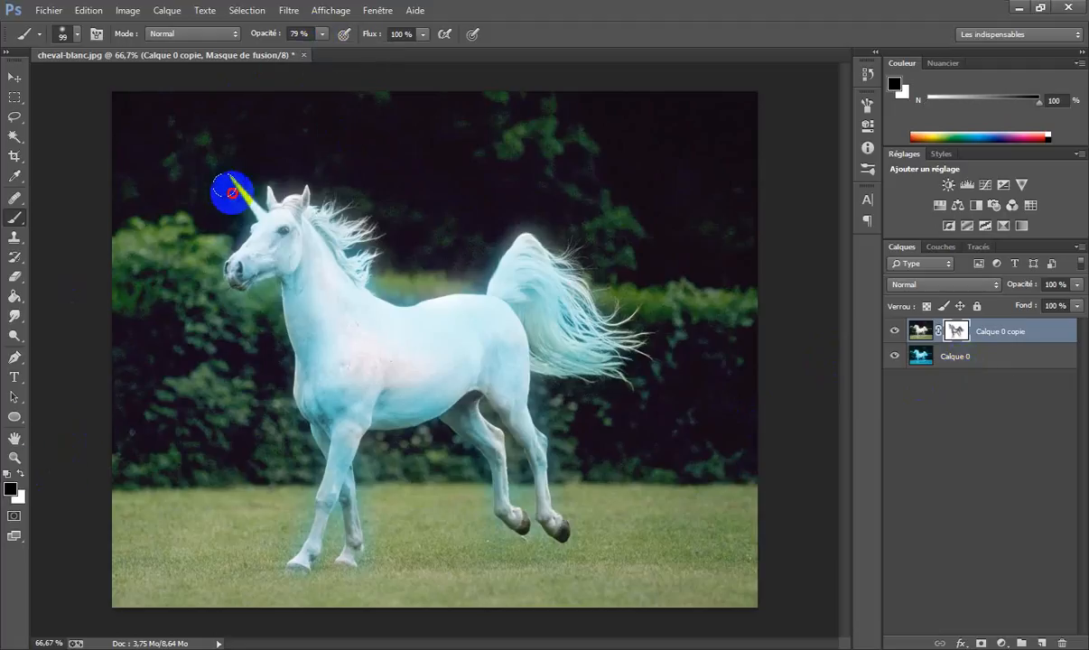
left_click(280, 202)
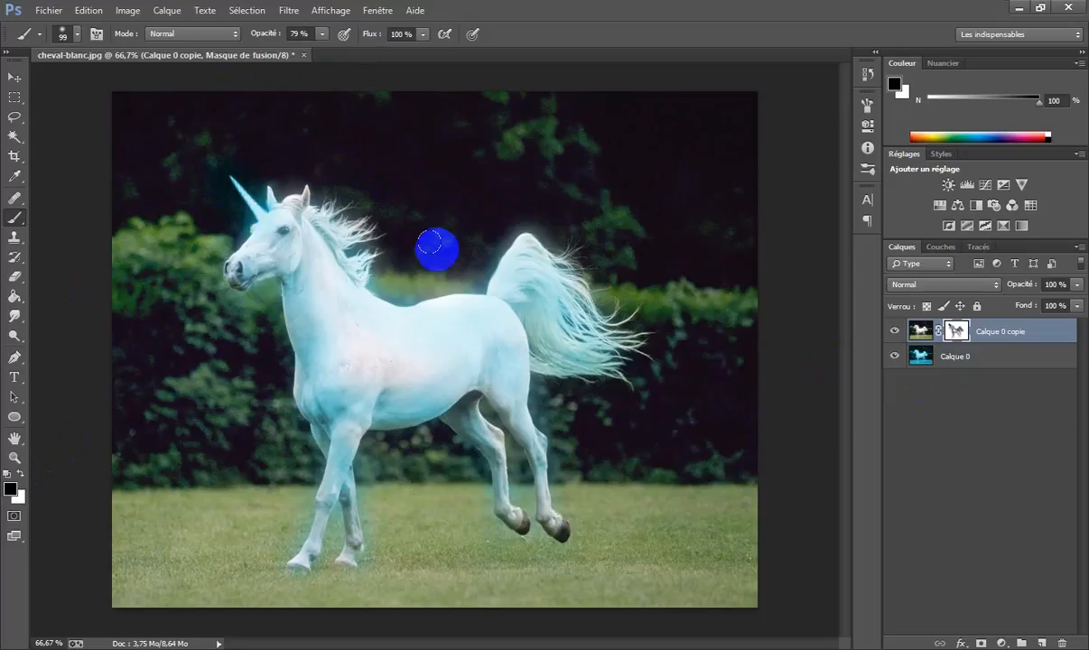
Step: Lower the brush opacity to 26% and paint white on the mask to soften the blue around the horn and face
left_click(322, 34)
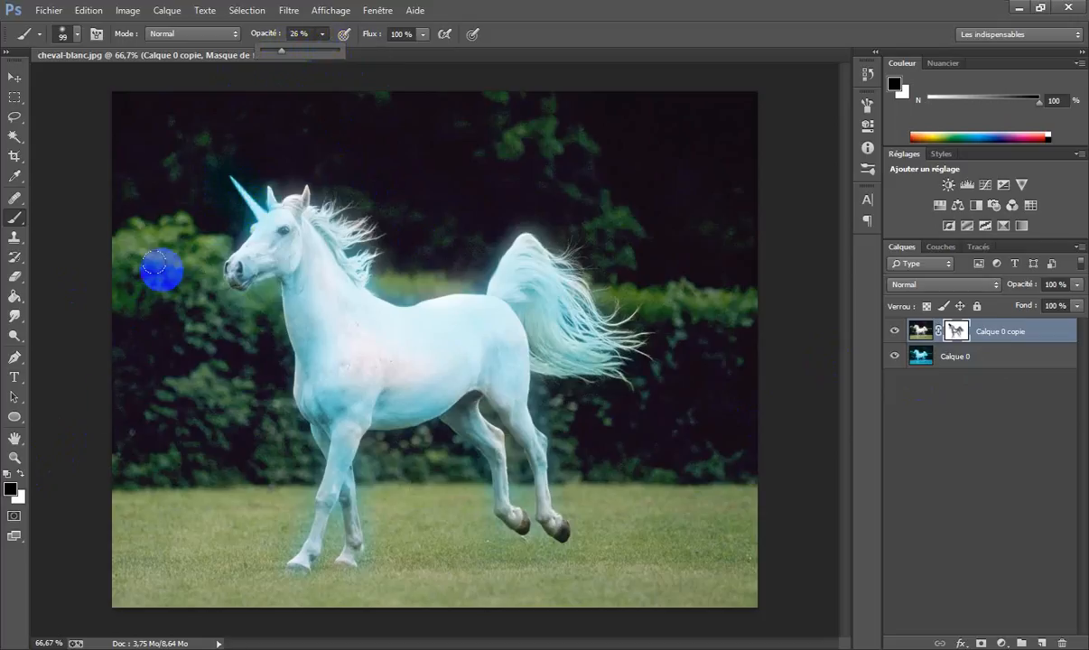
left_click(20, 473)
left_click(258, 196)
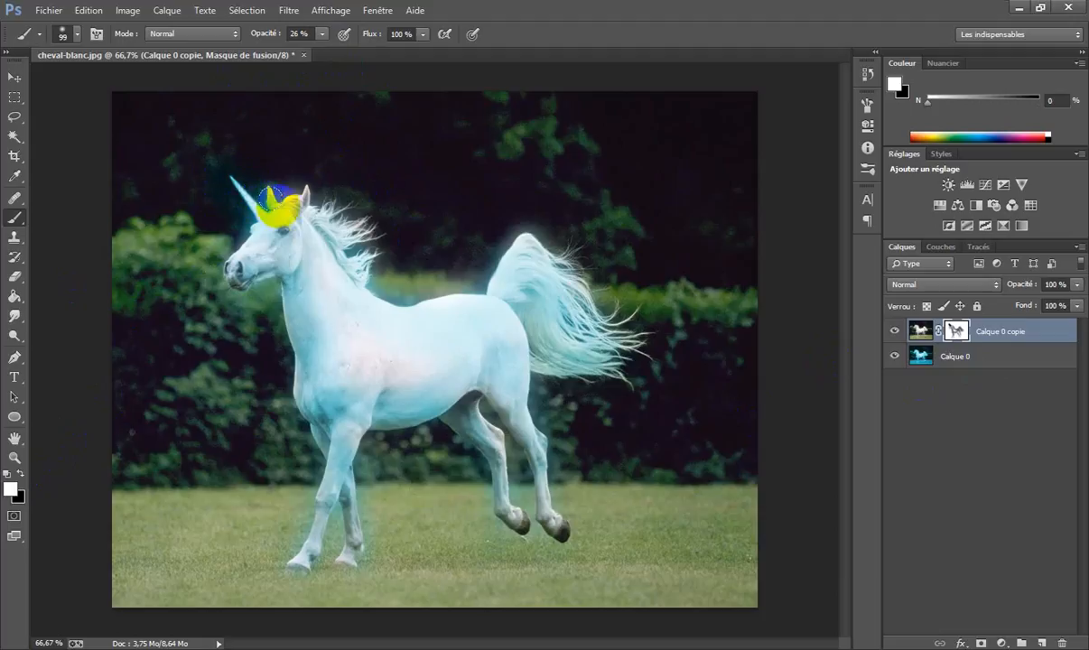
left_click(228, 236)
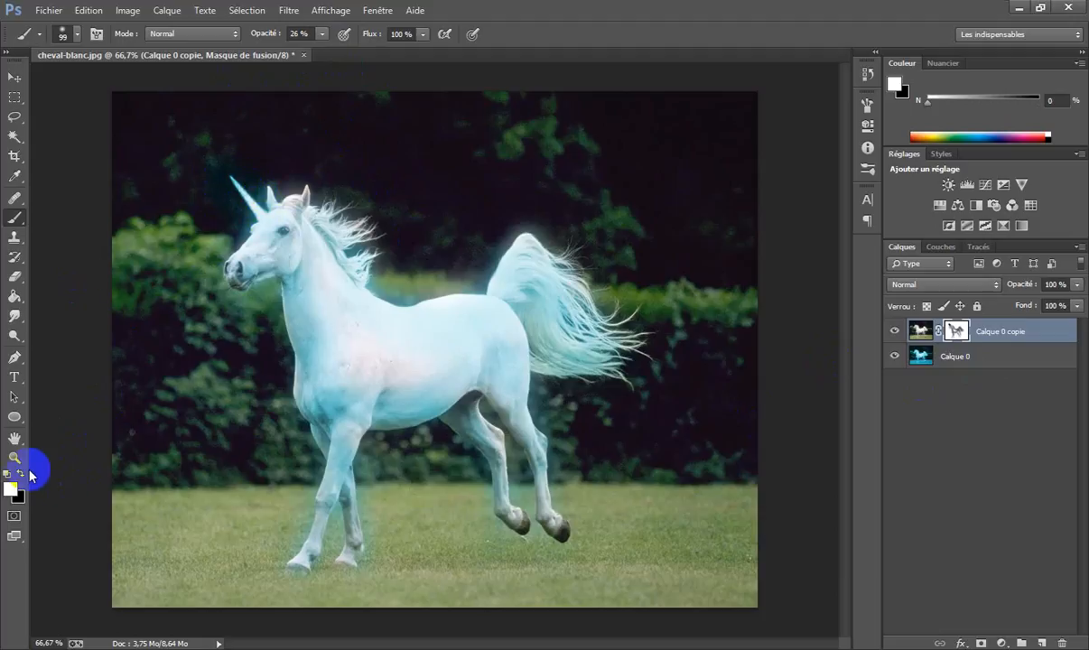
Step: Paint black on the mask at 26% opacity around the horn and forehead to build up a soft cyan glow
left_click(20, 473)
left_click(254, 192)
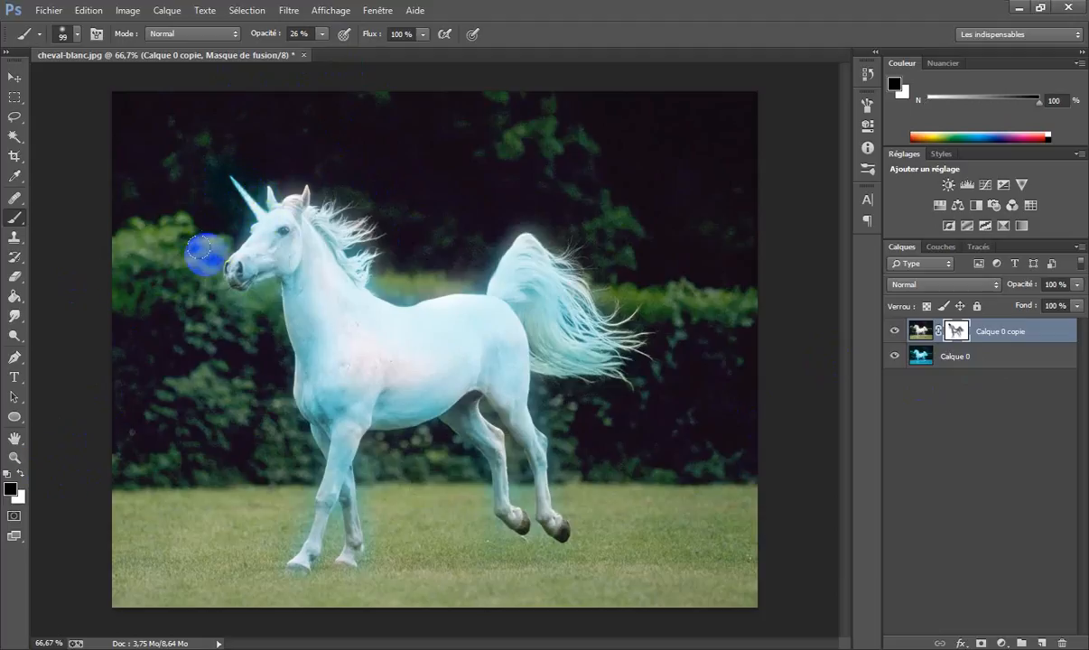
left_click(240, 192)
left_click(271, 197)
mouse_move(271, 200)
left_mouse_down()
mouse_move(230, 157)
mouse_move(251, 190)
left_mouse_up()
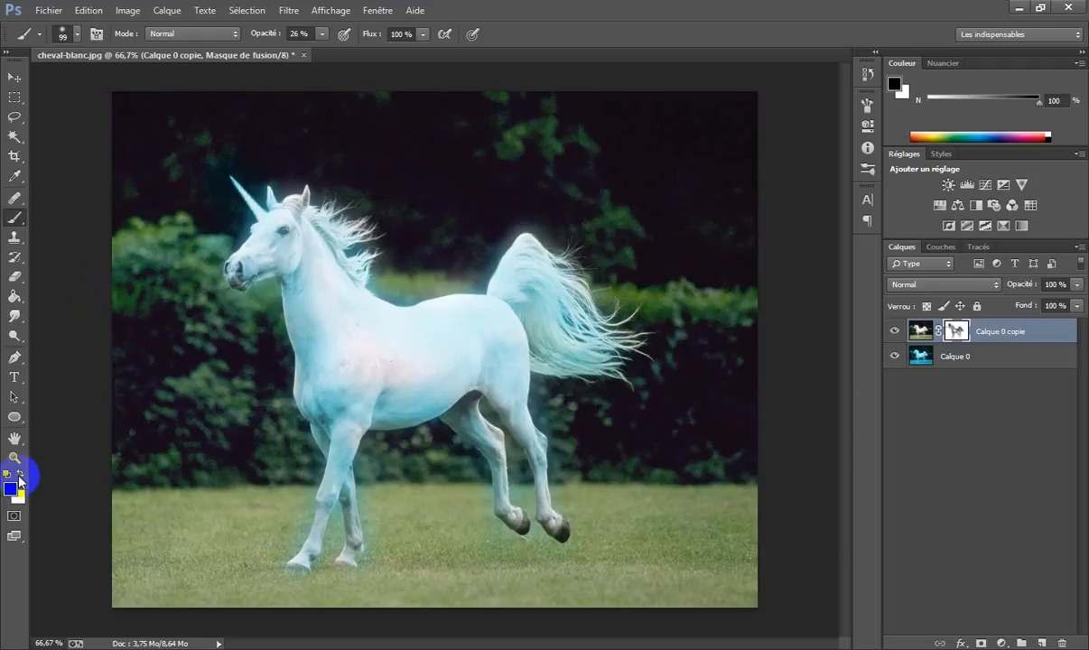
Step: Paint white on the mask at 26% opacity around the muzzle, back and tail to clean excess blue from the background
left_click(20, 474)
left_click(236, 253)
left_click(238, 247)
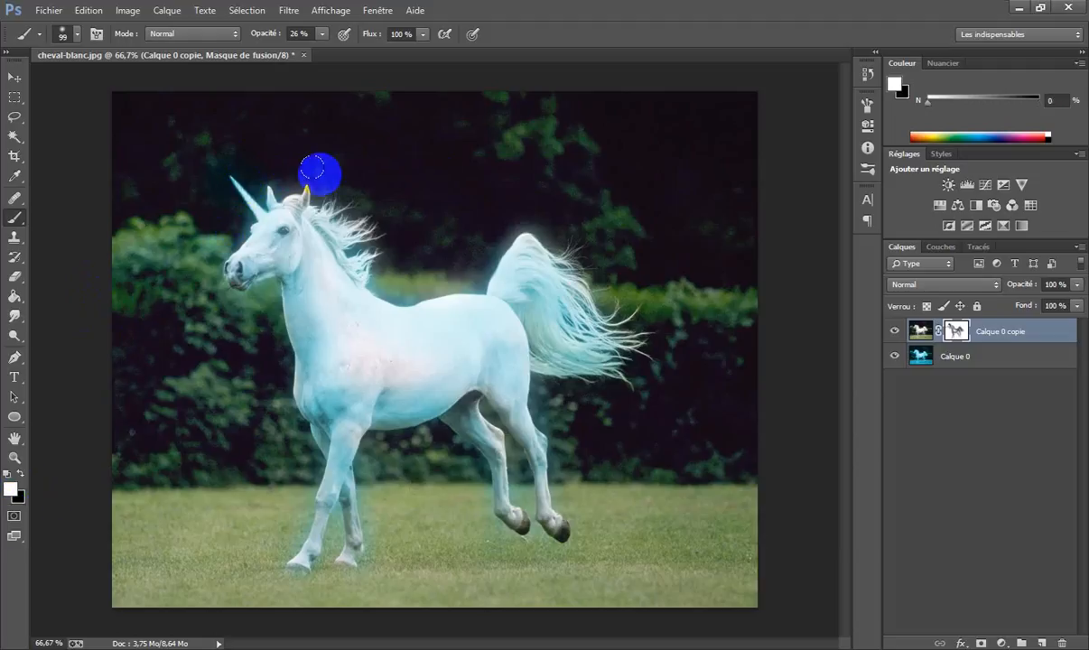
left_click(542, 192)
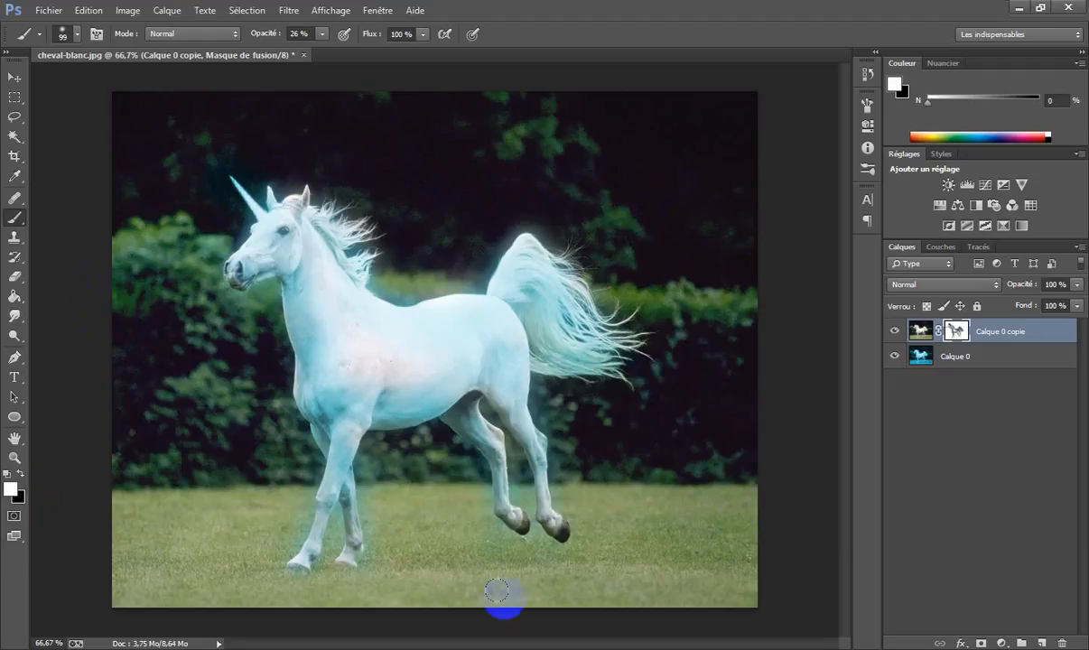
left_click(620, 553)
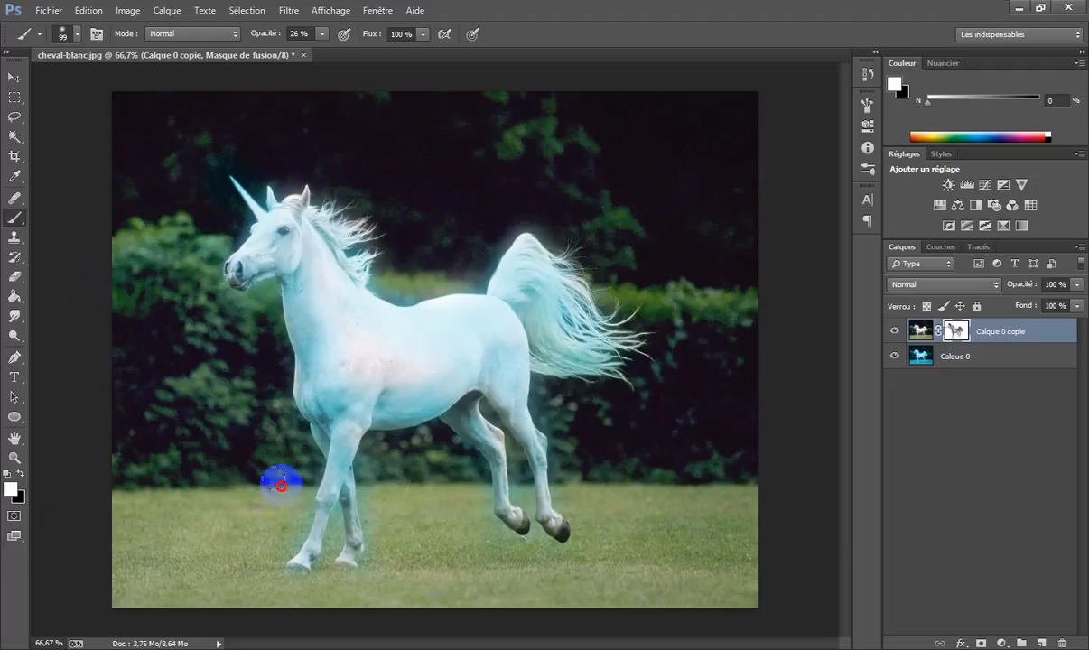
left_click(387, 269)
mouse_move(386, 269)
left_mouse_down()
mouse_move(420, 284)
mouse_move(512, 240)
mouse_move(480, 233)
left_mouse_up()
left_click(578, 209)
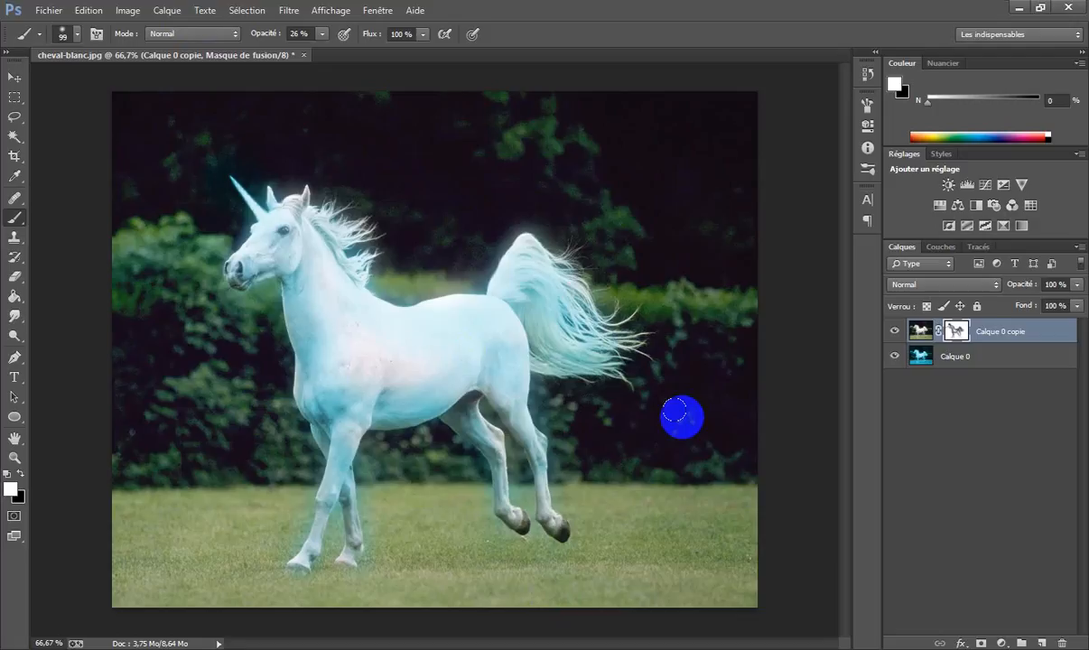
left_click(47, 10)
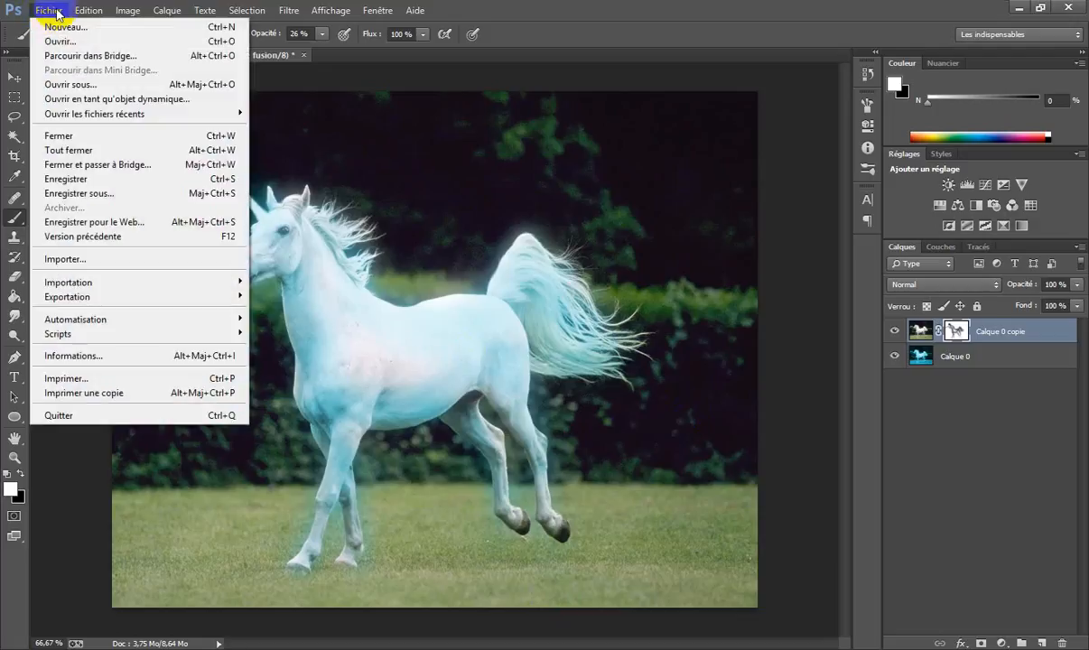
mouse_move(88, 10)
left_click(588, 29)
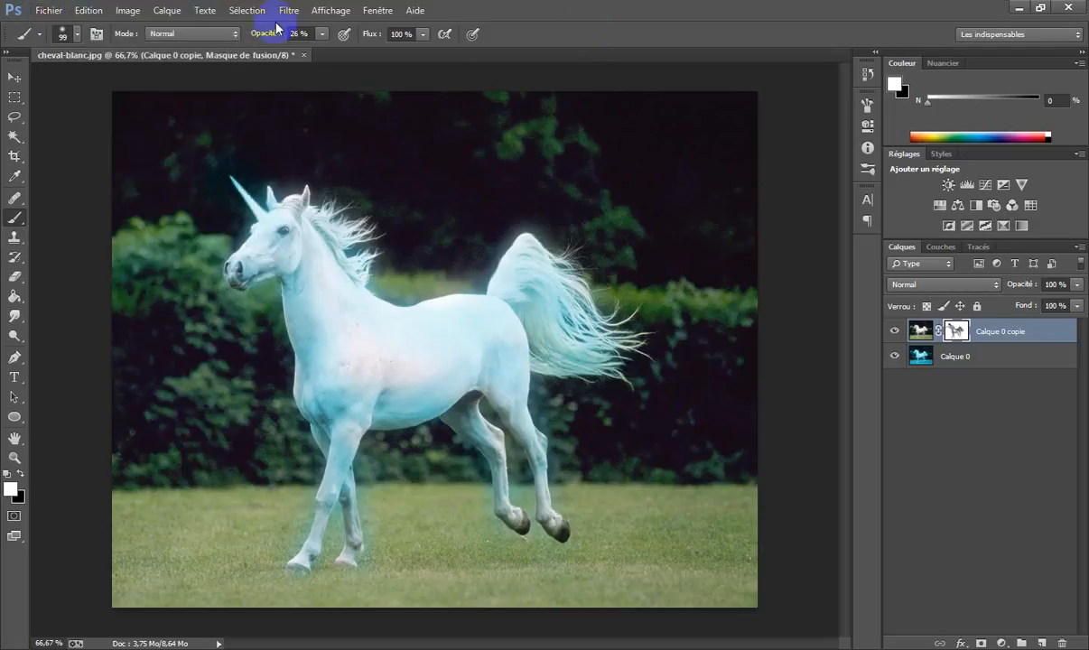
Step: Choose the 1224 px text signature brush preset and reduce its size to 456 px
left_click(78, 34)
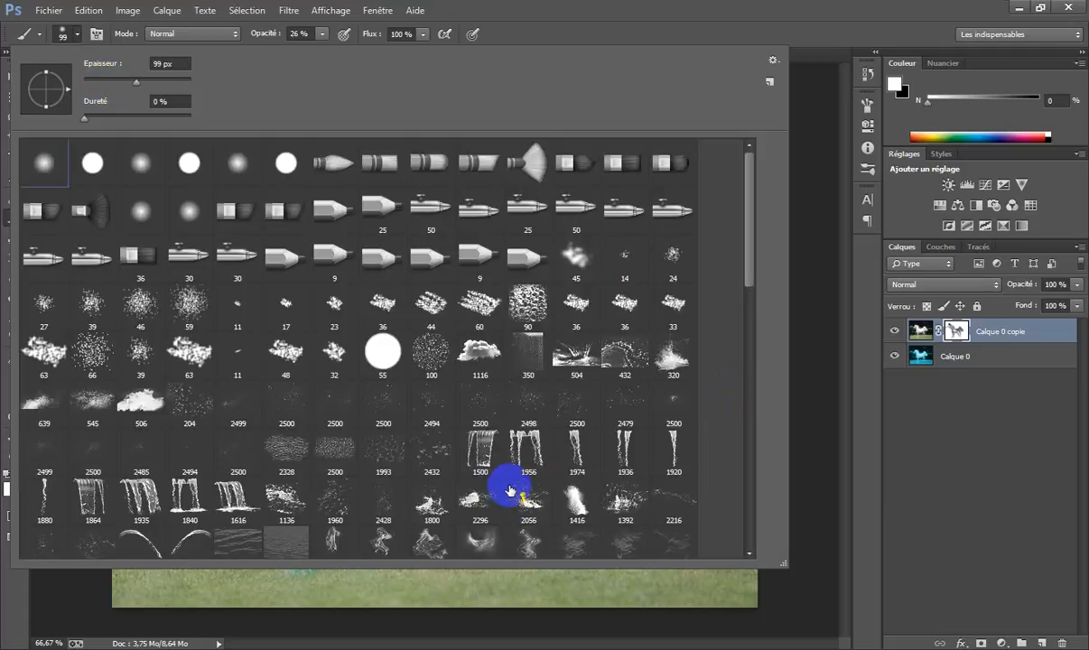
scroll(426, 487, "down", 3)
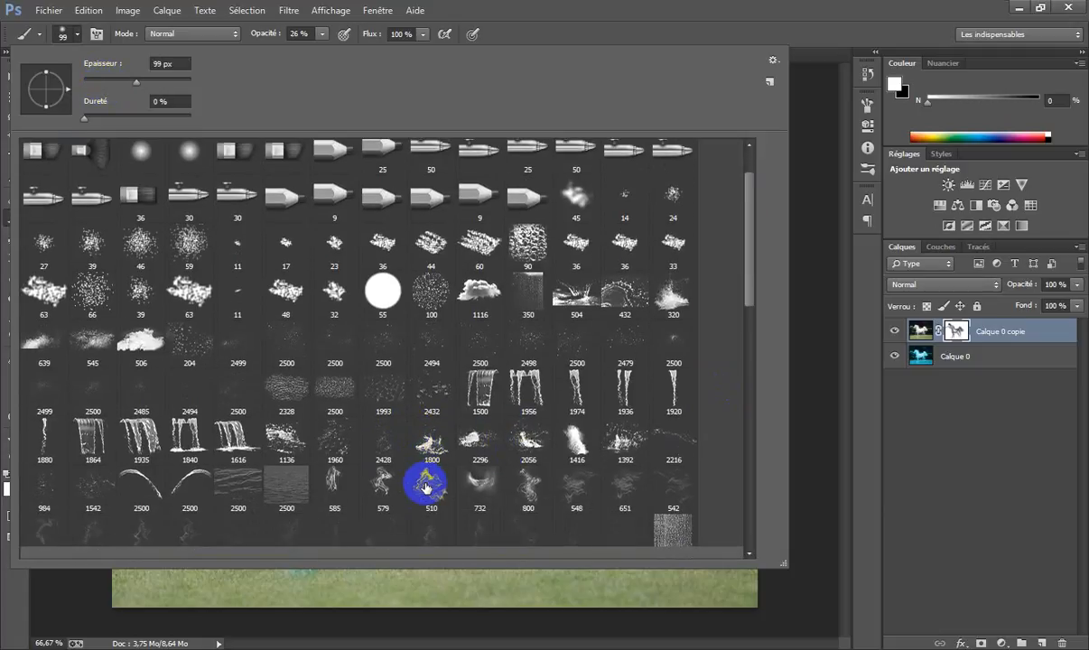
scroll(426, 488, "down", 3)
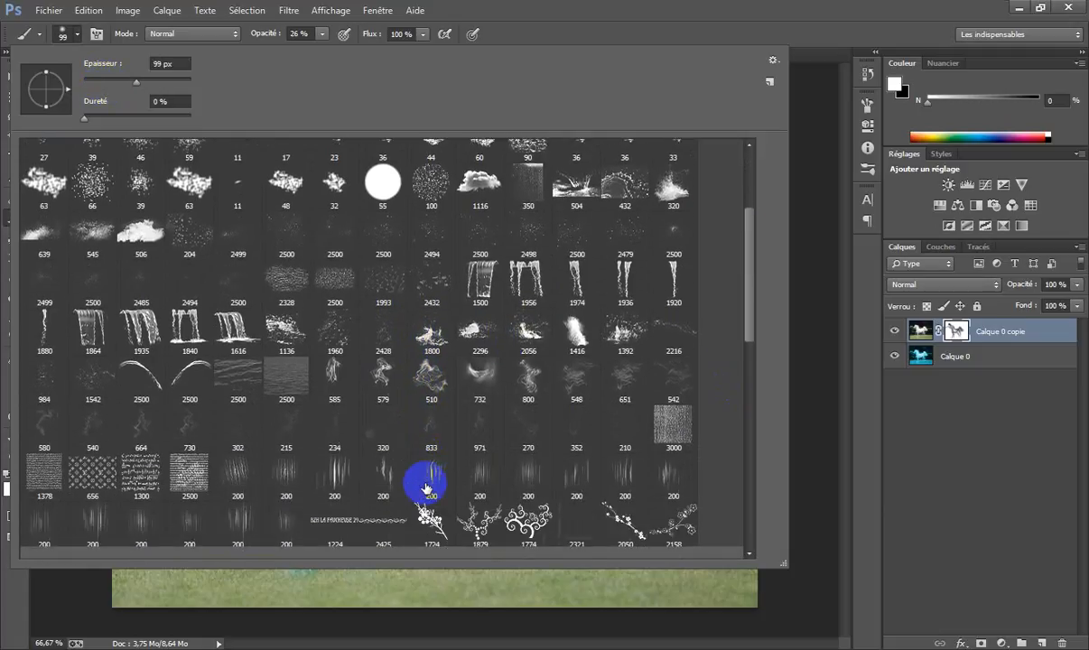
scroll(373, 528, "down", 1)
left_click(328, 486)
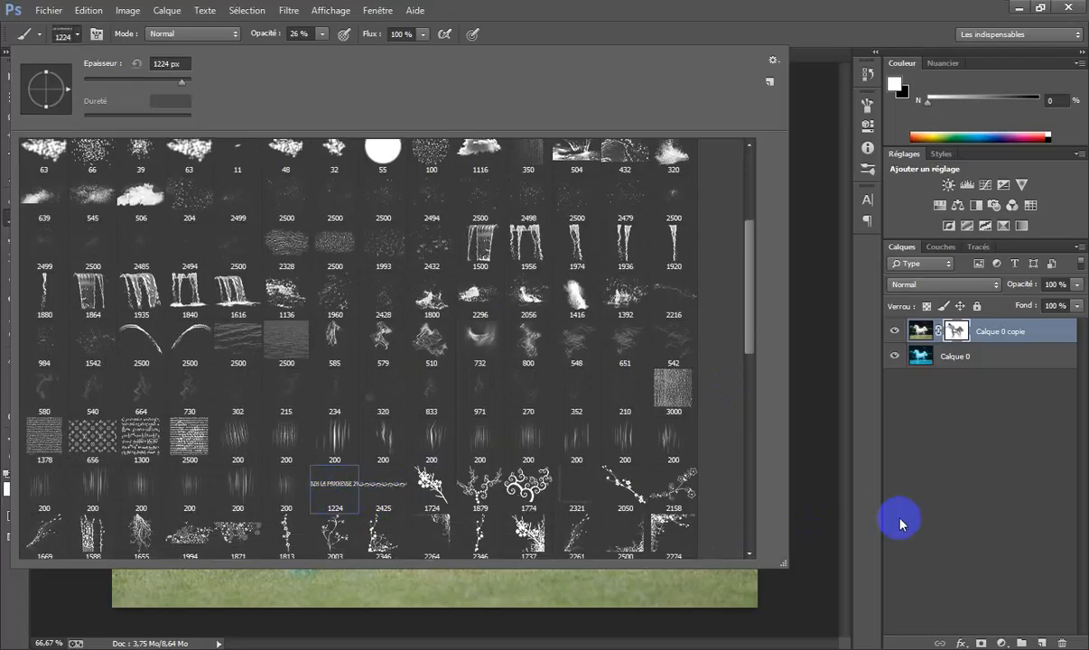
left_click(820, 490)
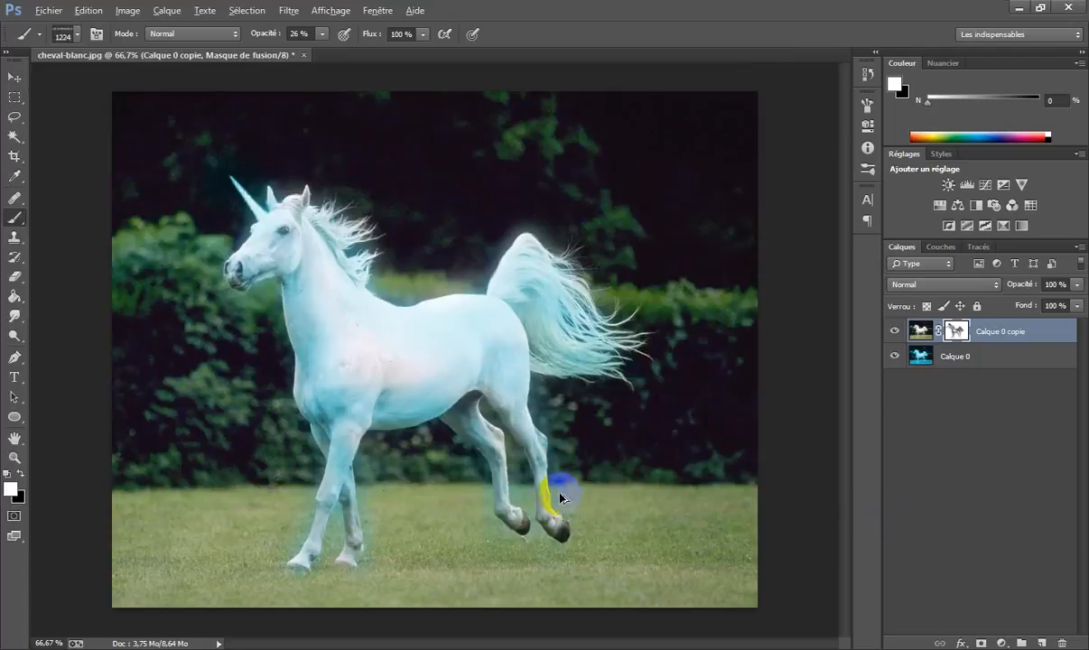
left_click_drag(560, 497, 370, 486)
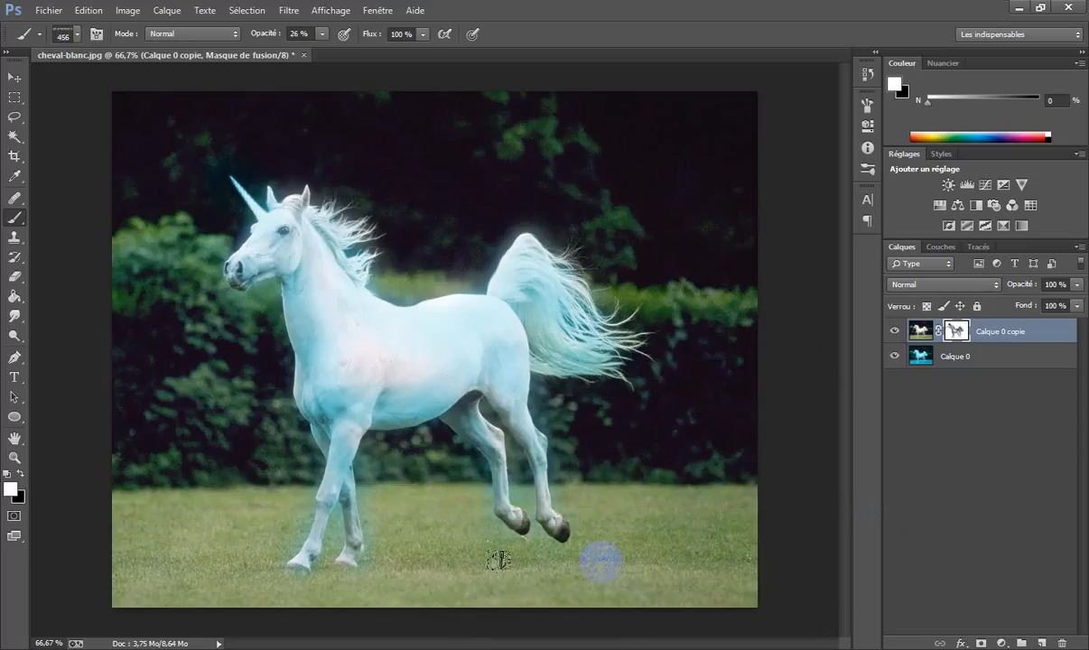
Step: Try to stamp the signature in white on the mask over the lower-right grass with the brush opacity raised to 68%
left_click(338, 344)
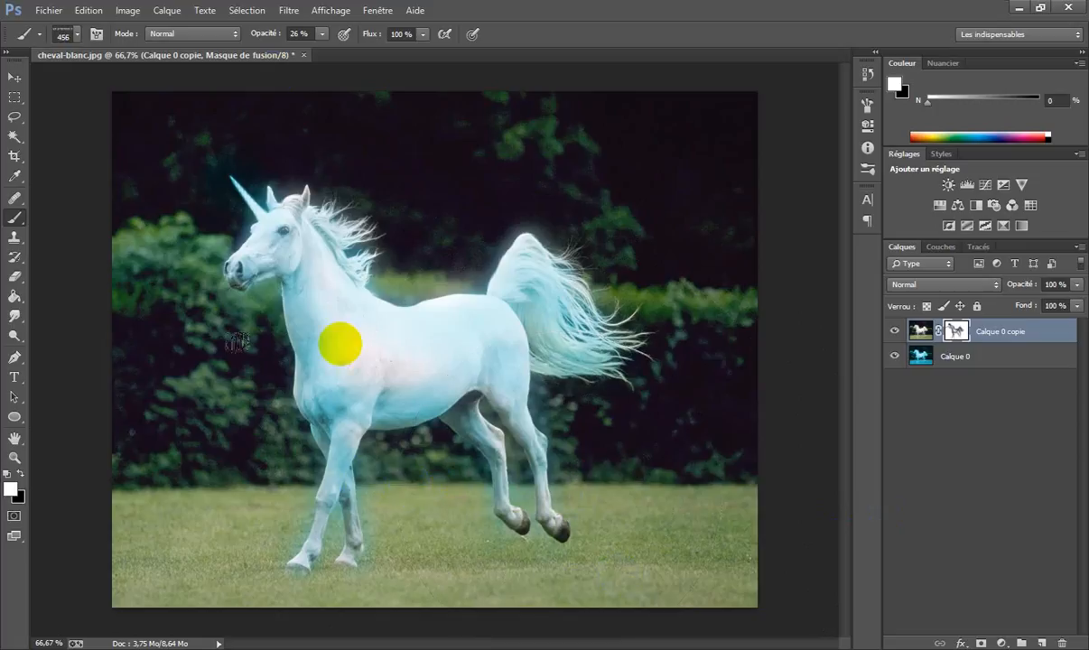
left_click(322, 34)
left_click_drag(349, 60, 353, 51)
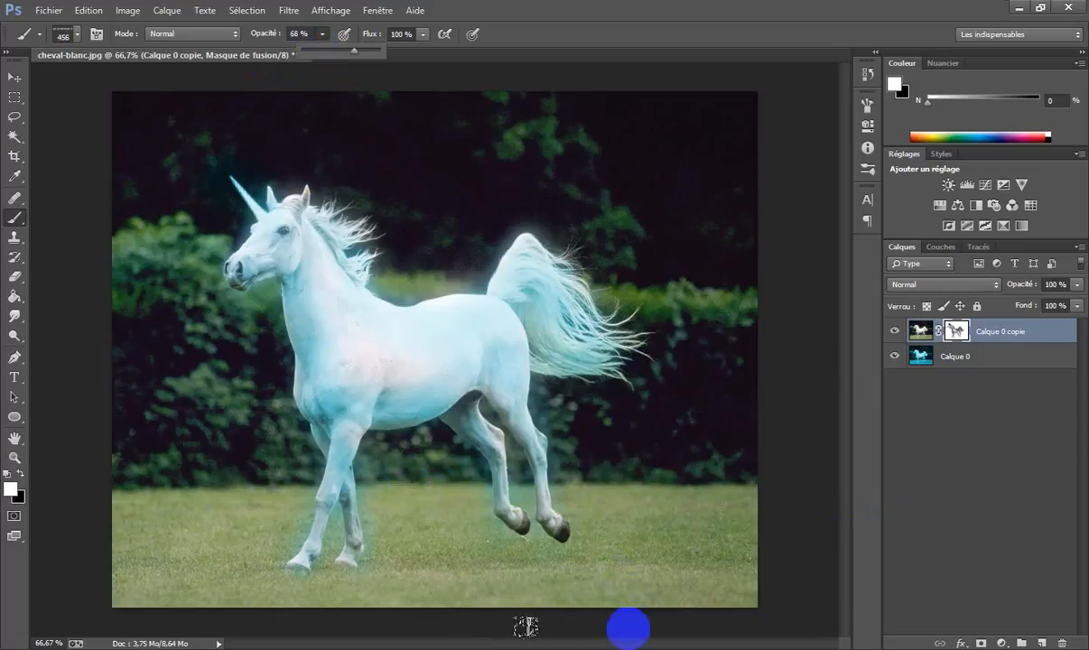
left_click(631, 573)
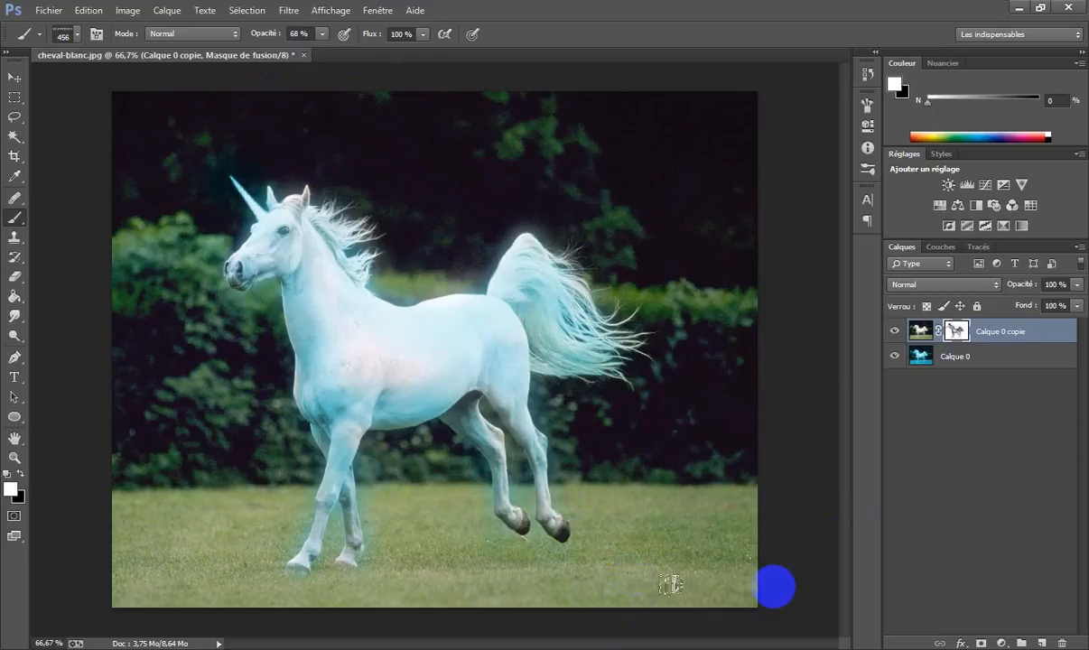
Step: Raise the brush opacity to 100% and stamp the signature in black on the mask over the grass in the photo's lower-right corner
left_click(322, 34)
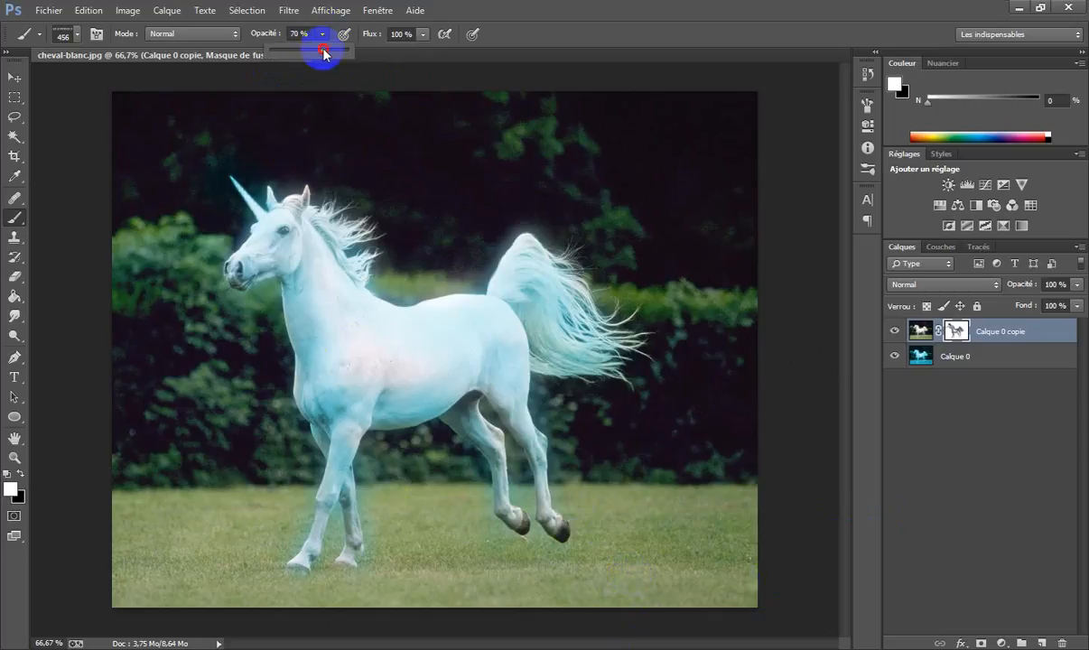
left_click_drag(318, 50, 364, 49)
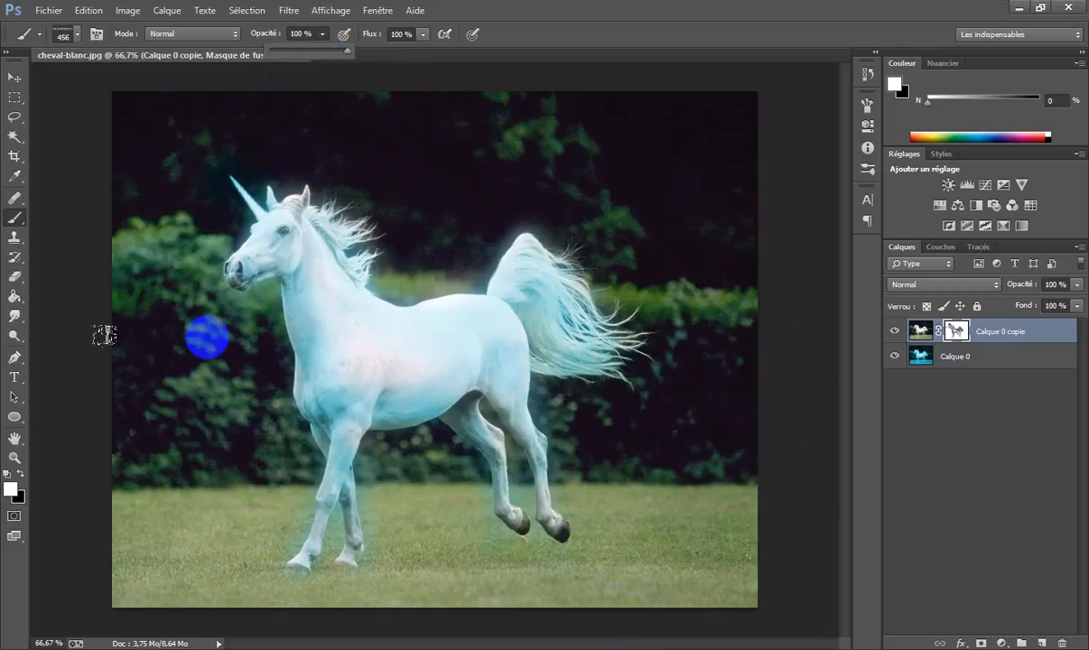
left_click(516, 575)
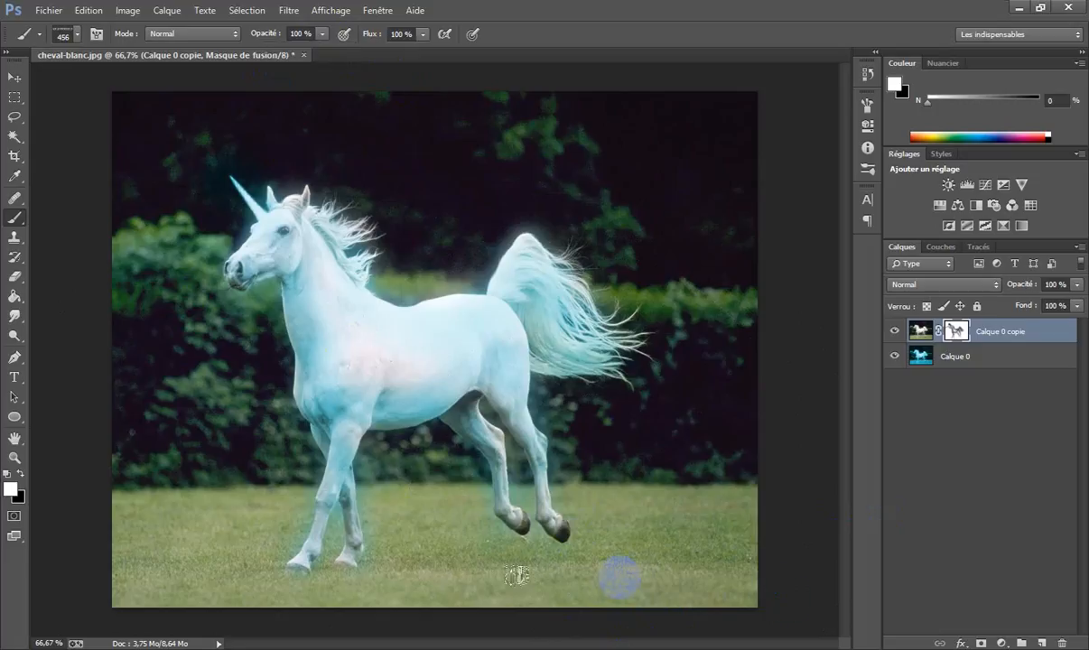
left_click(20, 473)
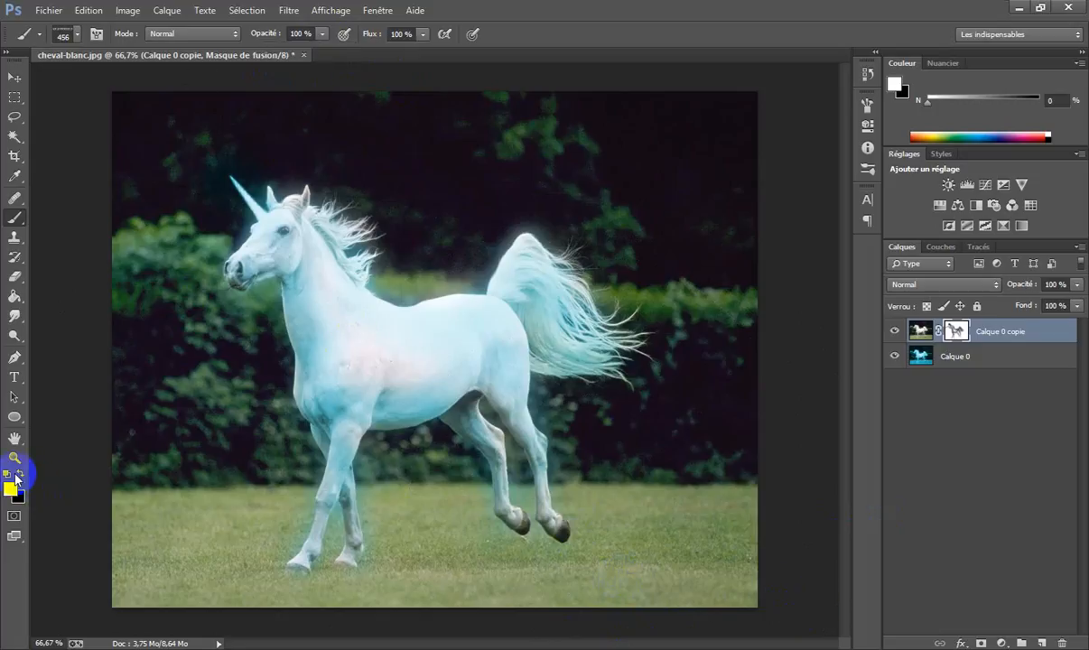
left_click(616, 576)
left_click_drag(616, 577, 743, 629)
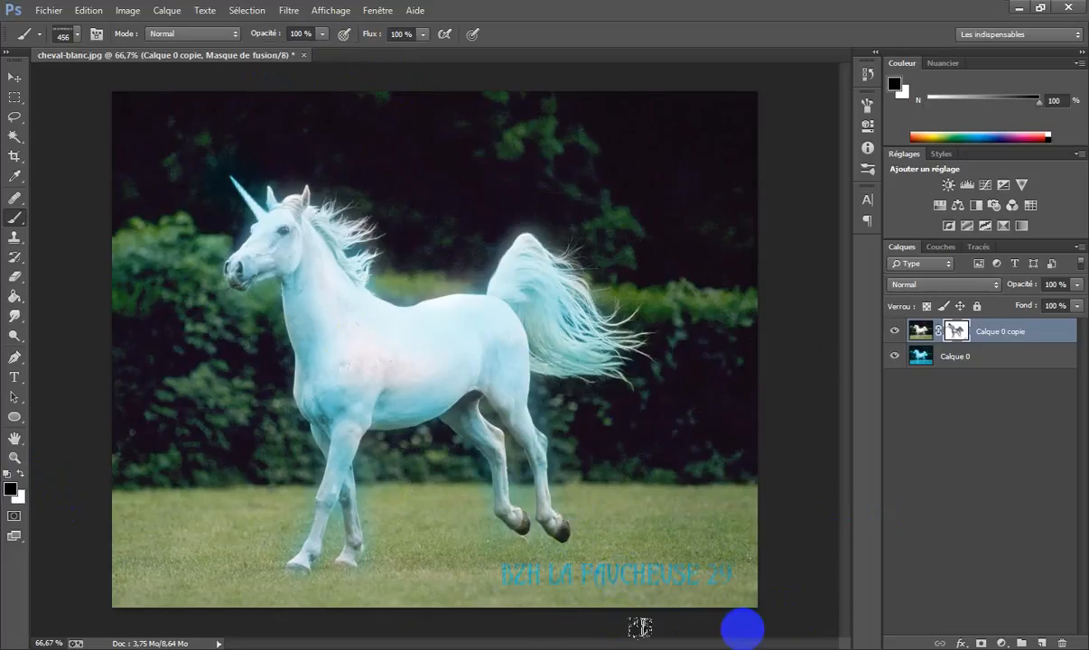